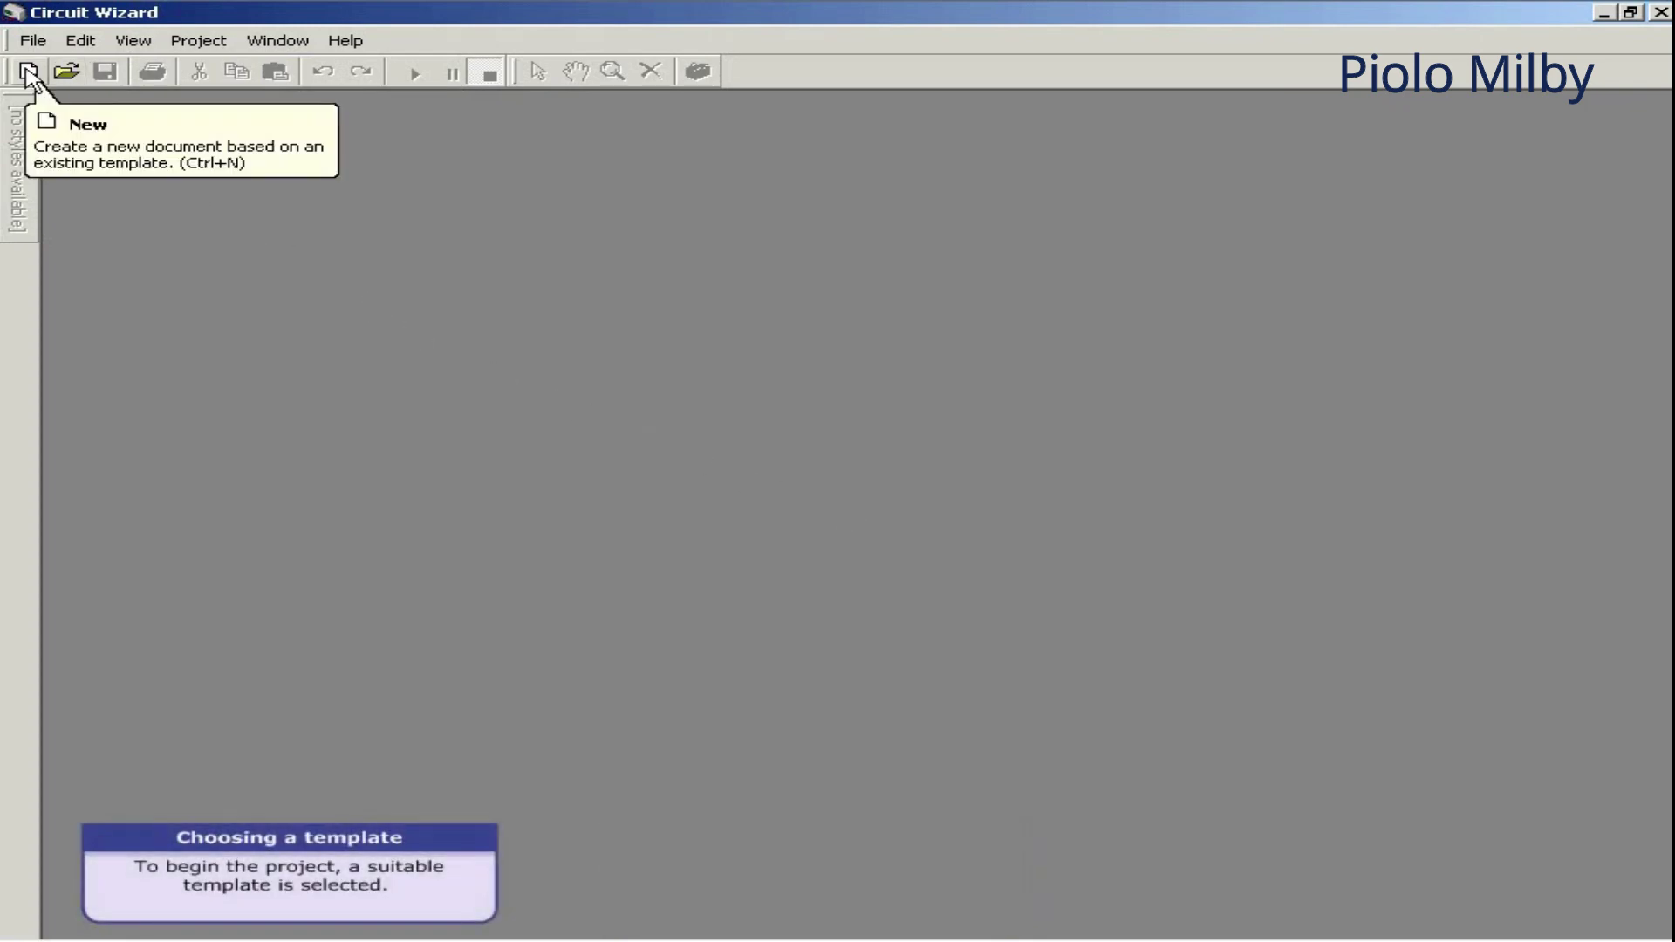
Create an untitled project from the blank Electronics Project template.
click(29, 73)
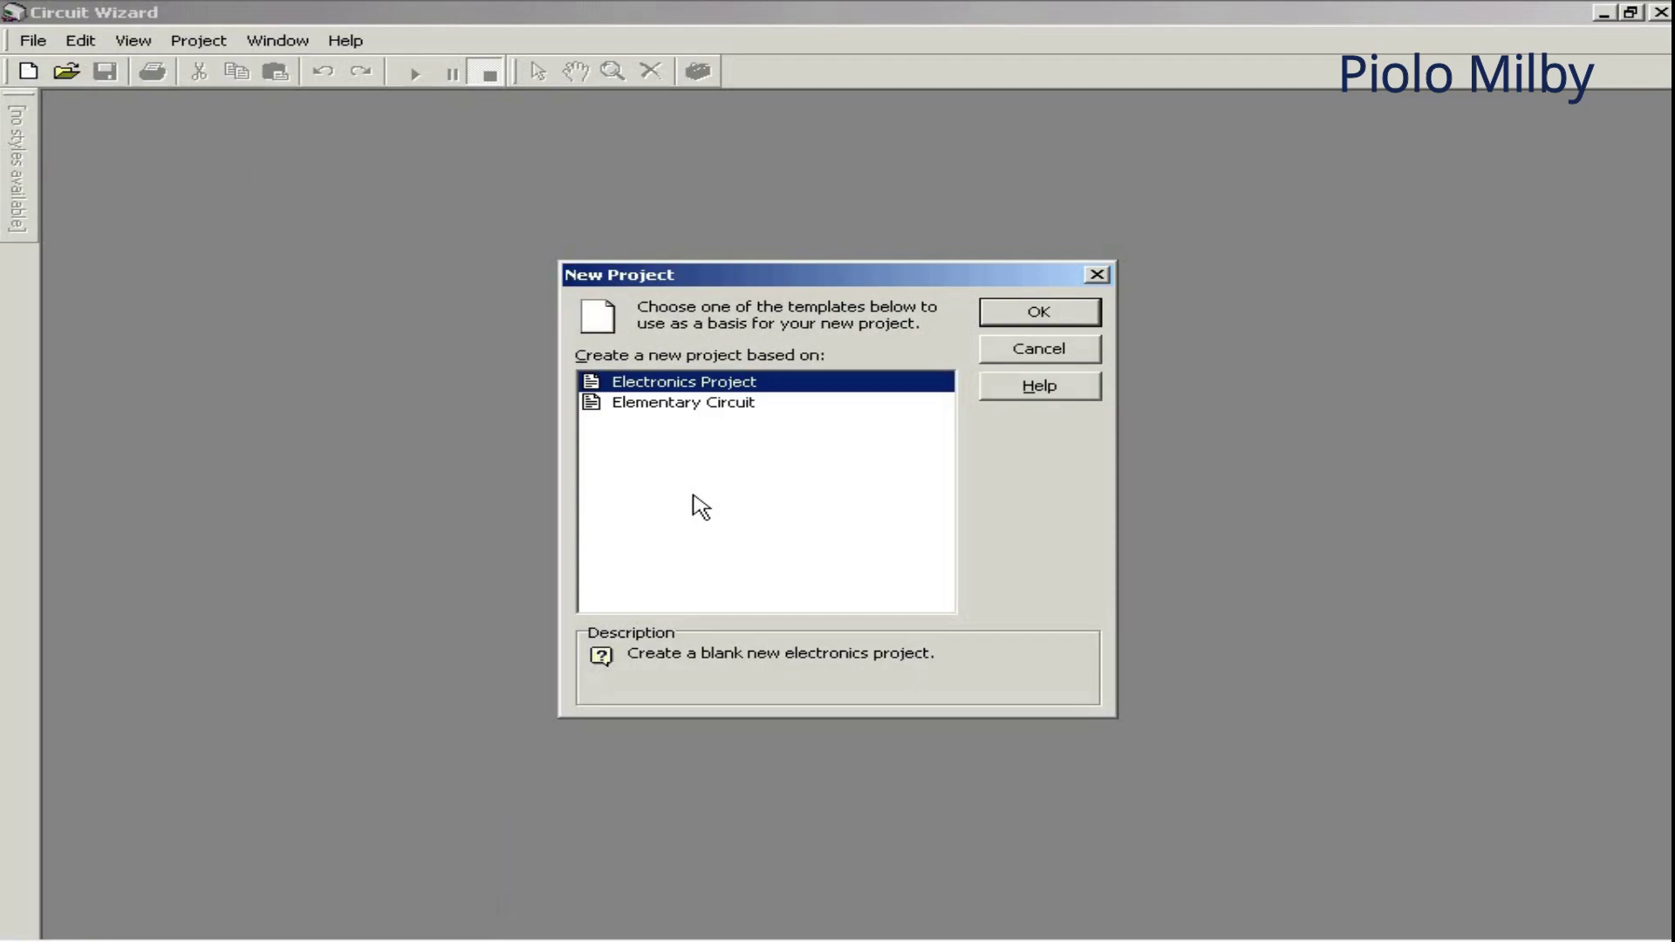
click(719, 403)
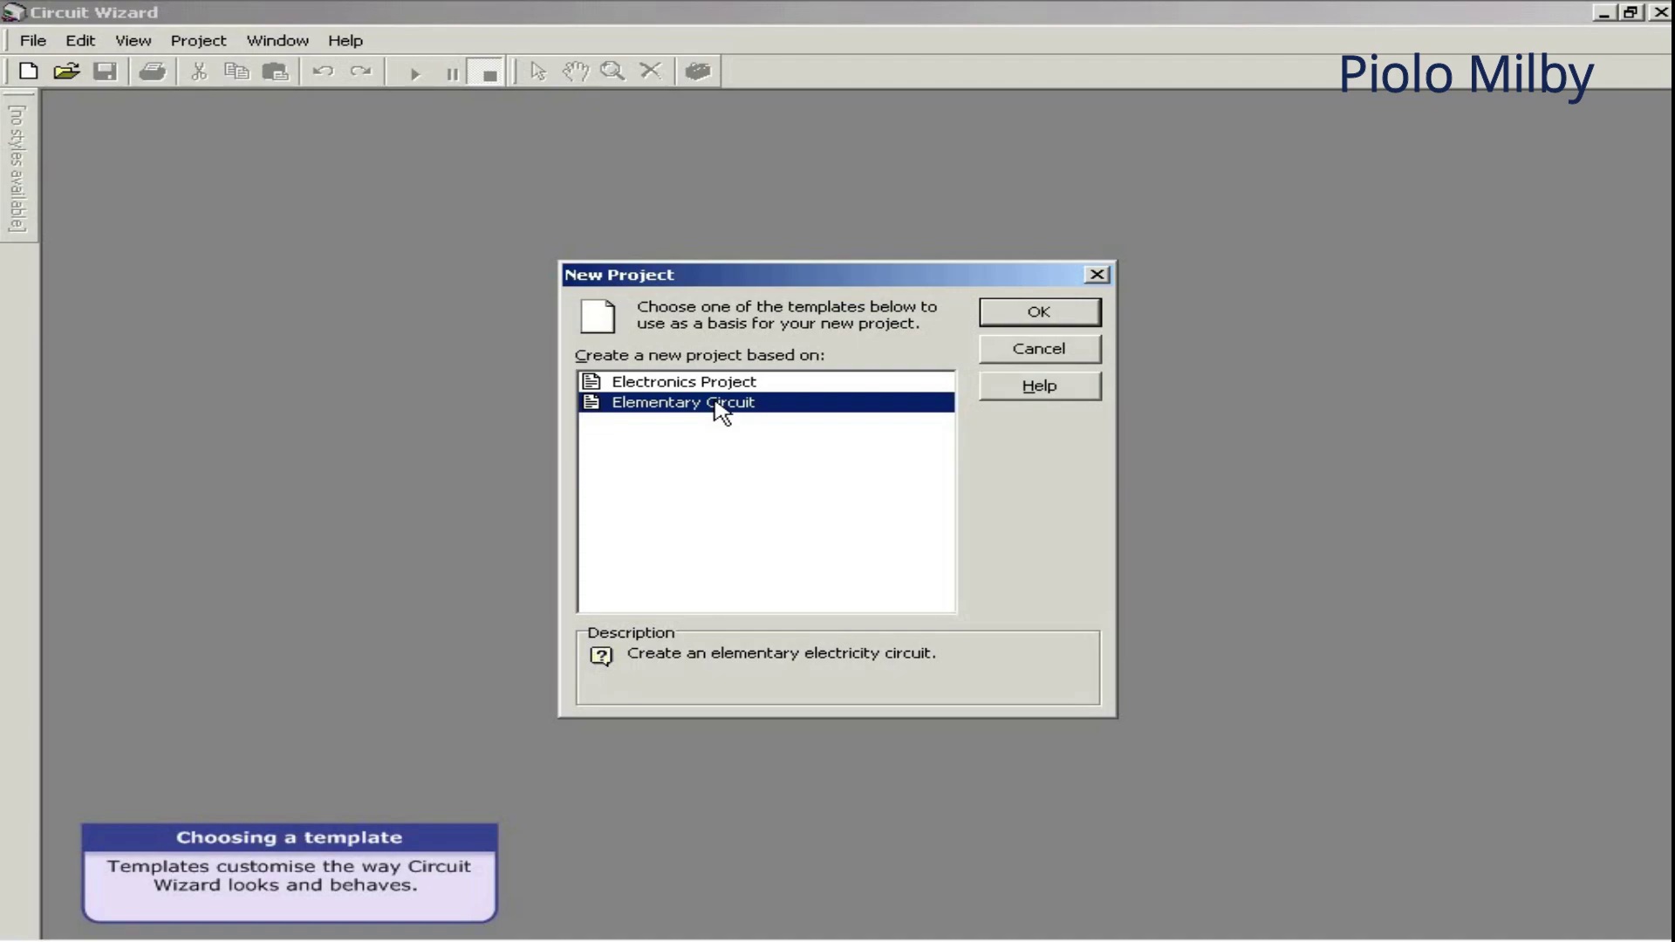
click(717, 385)
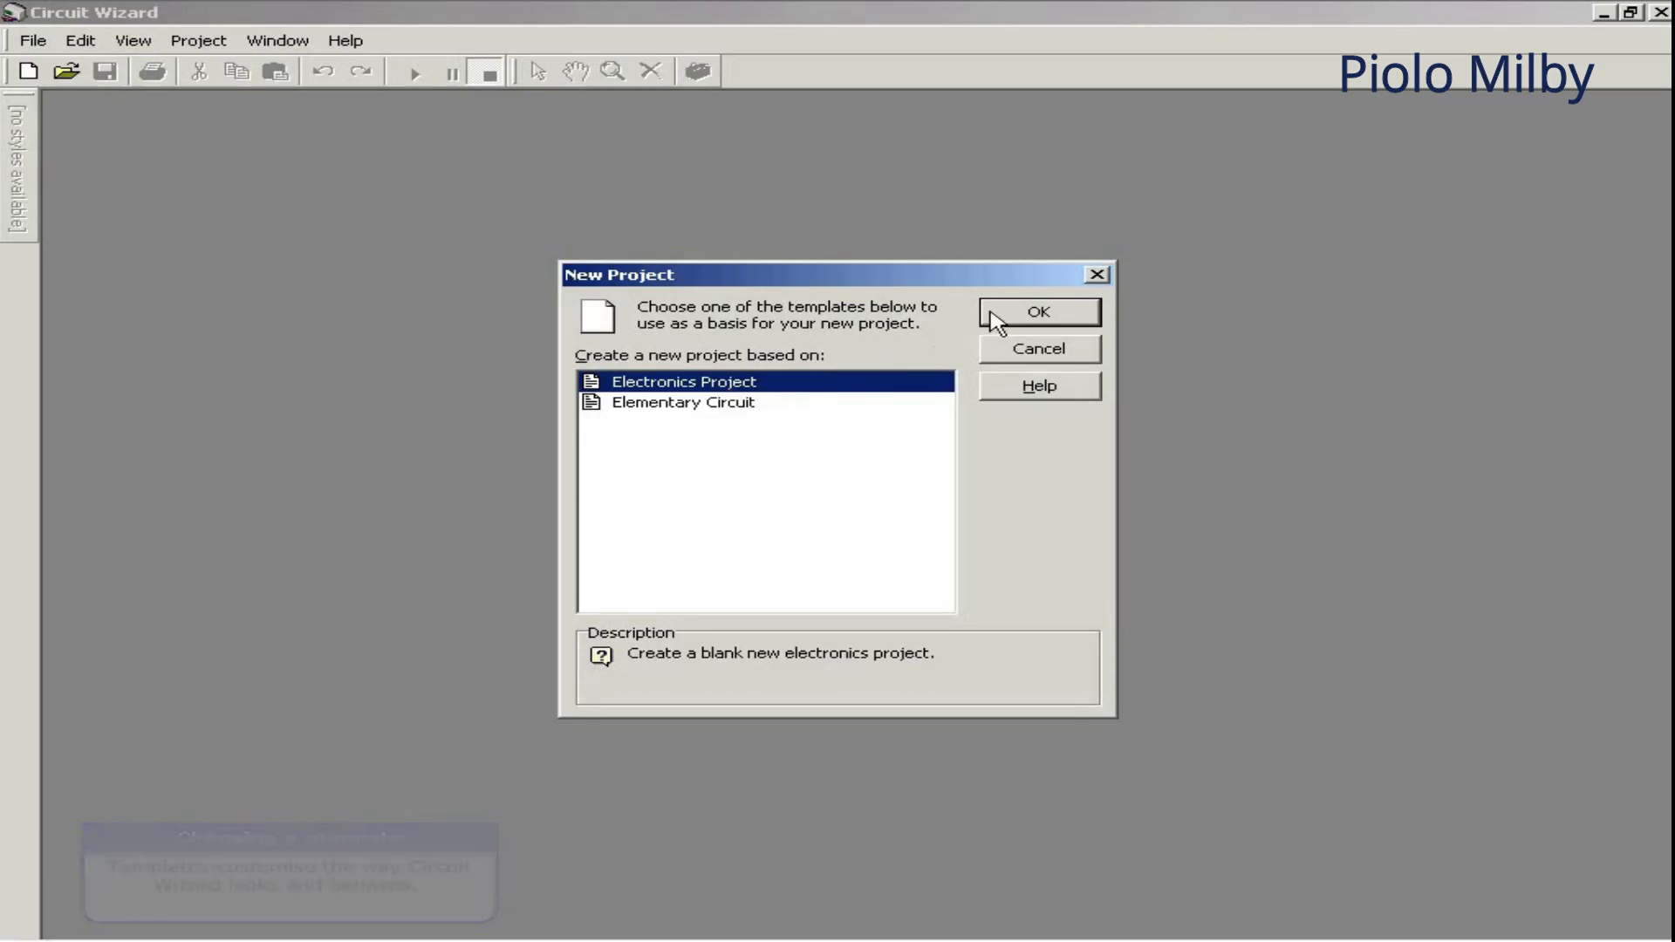
click(1038, 312)
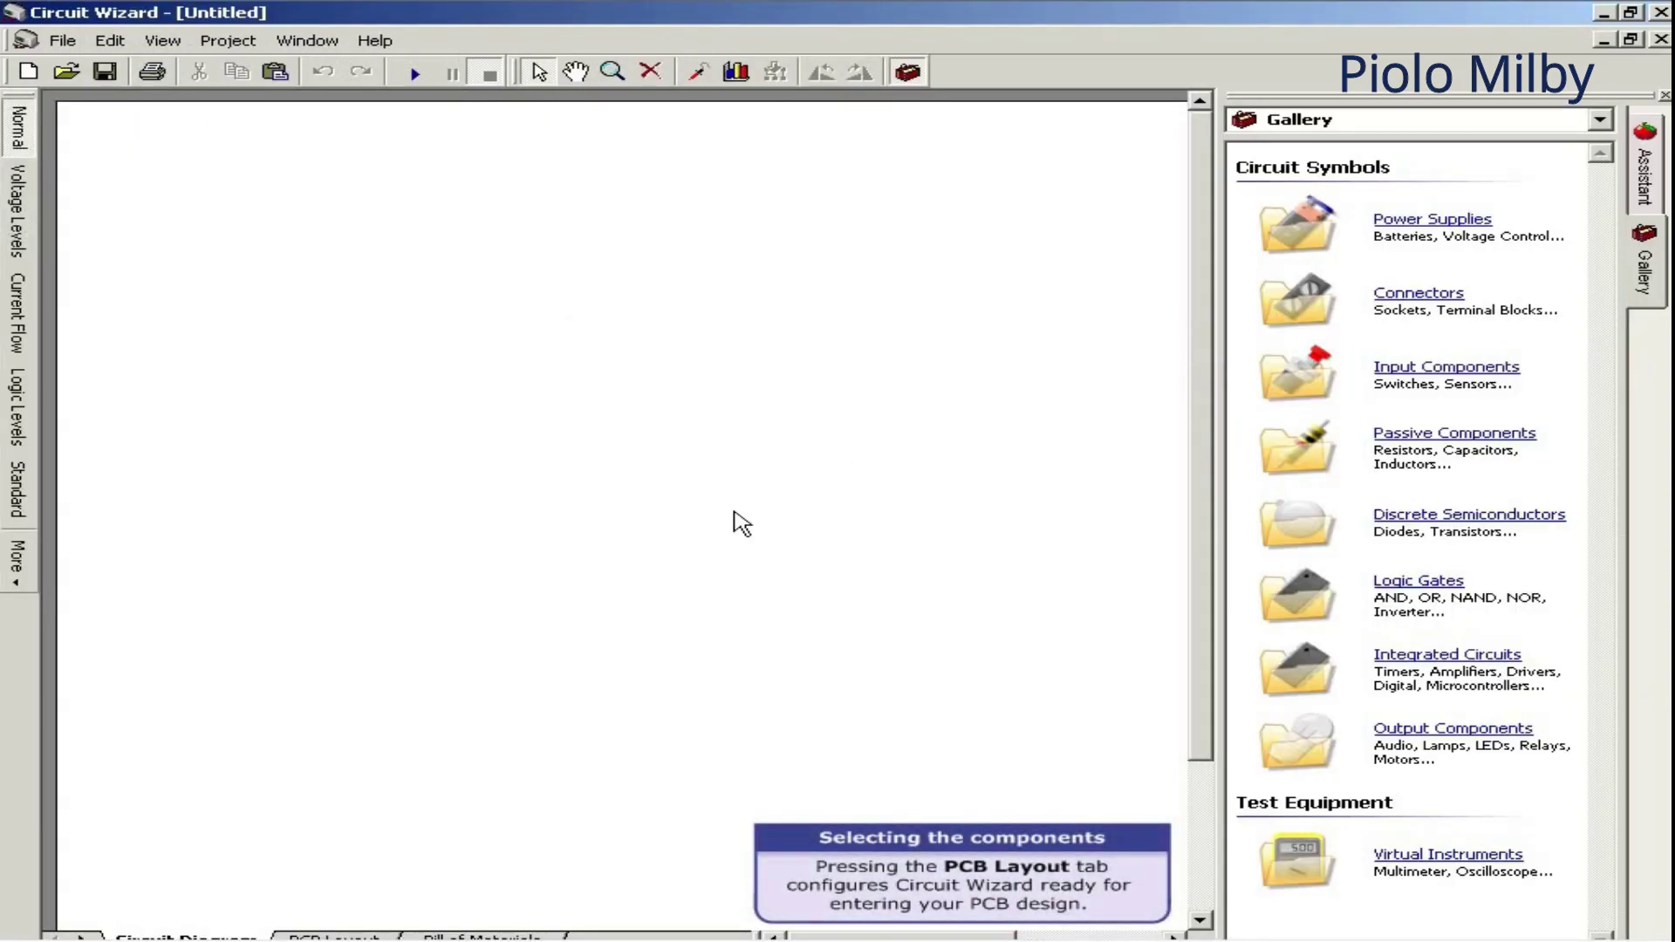
Switch the new project to its PCB Layout view.
click(335, 935)
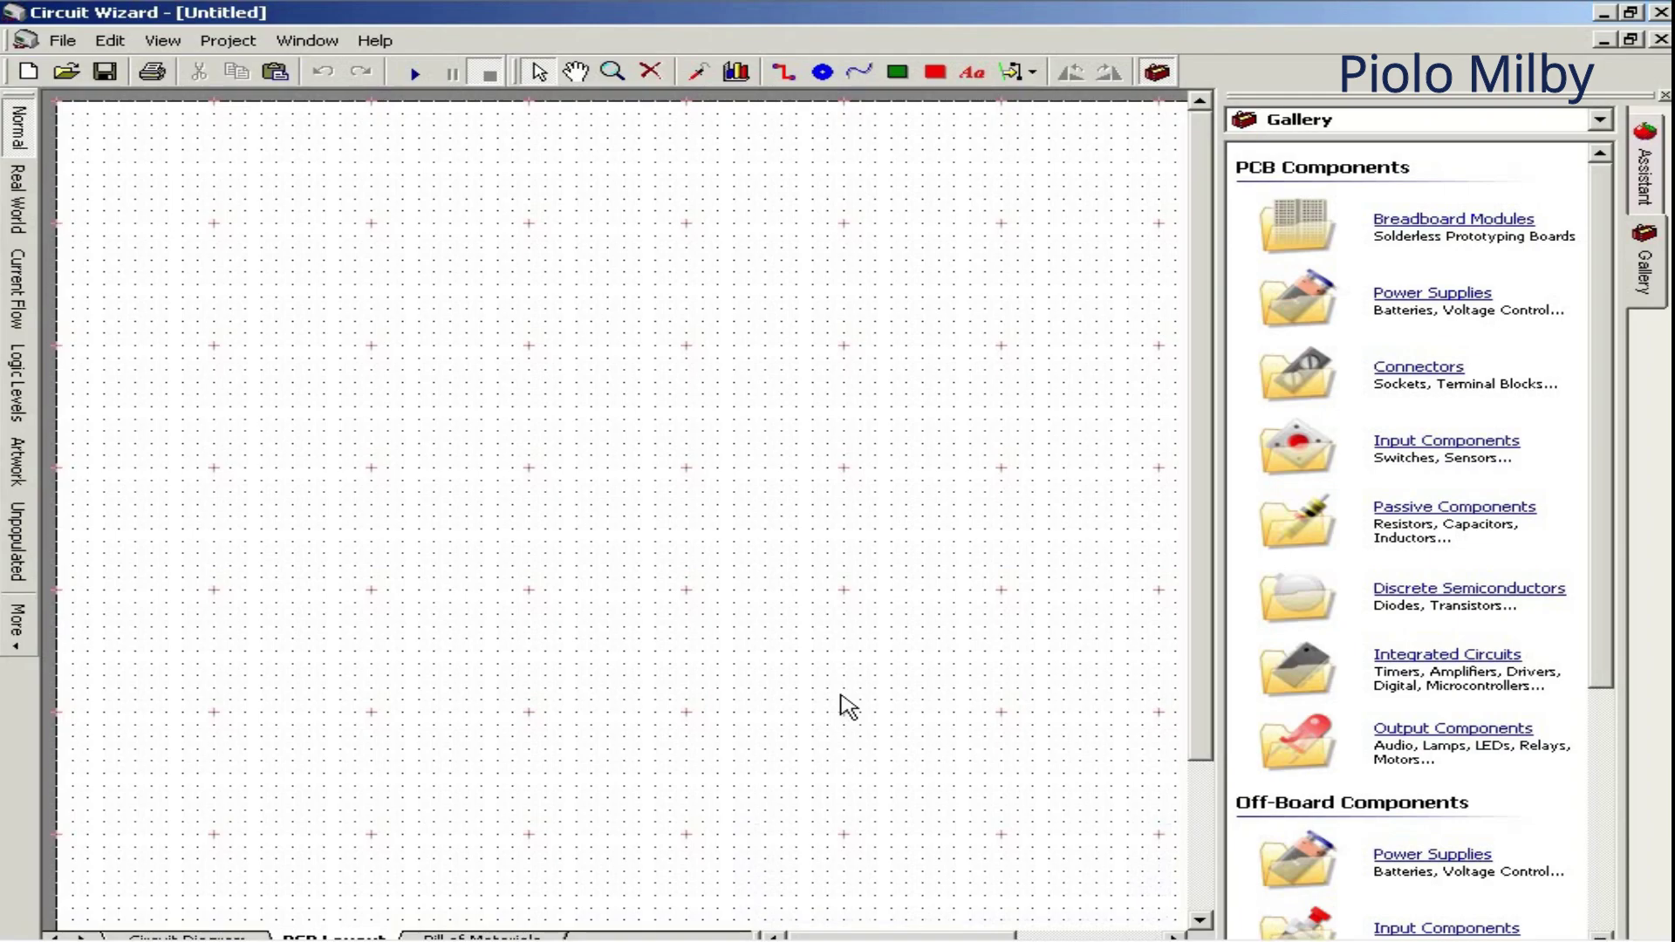
Place TB1 from Power Supplies, then TB2 and TB3 from Terminal Blocks.
click(1432, 294)
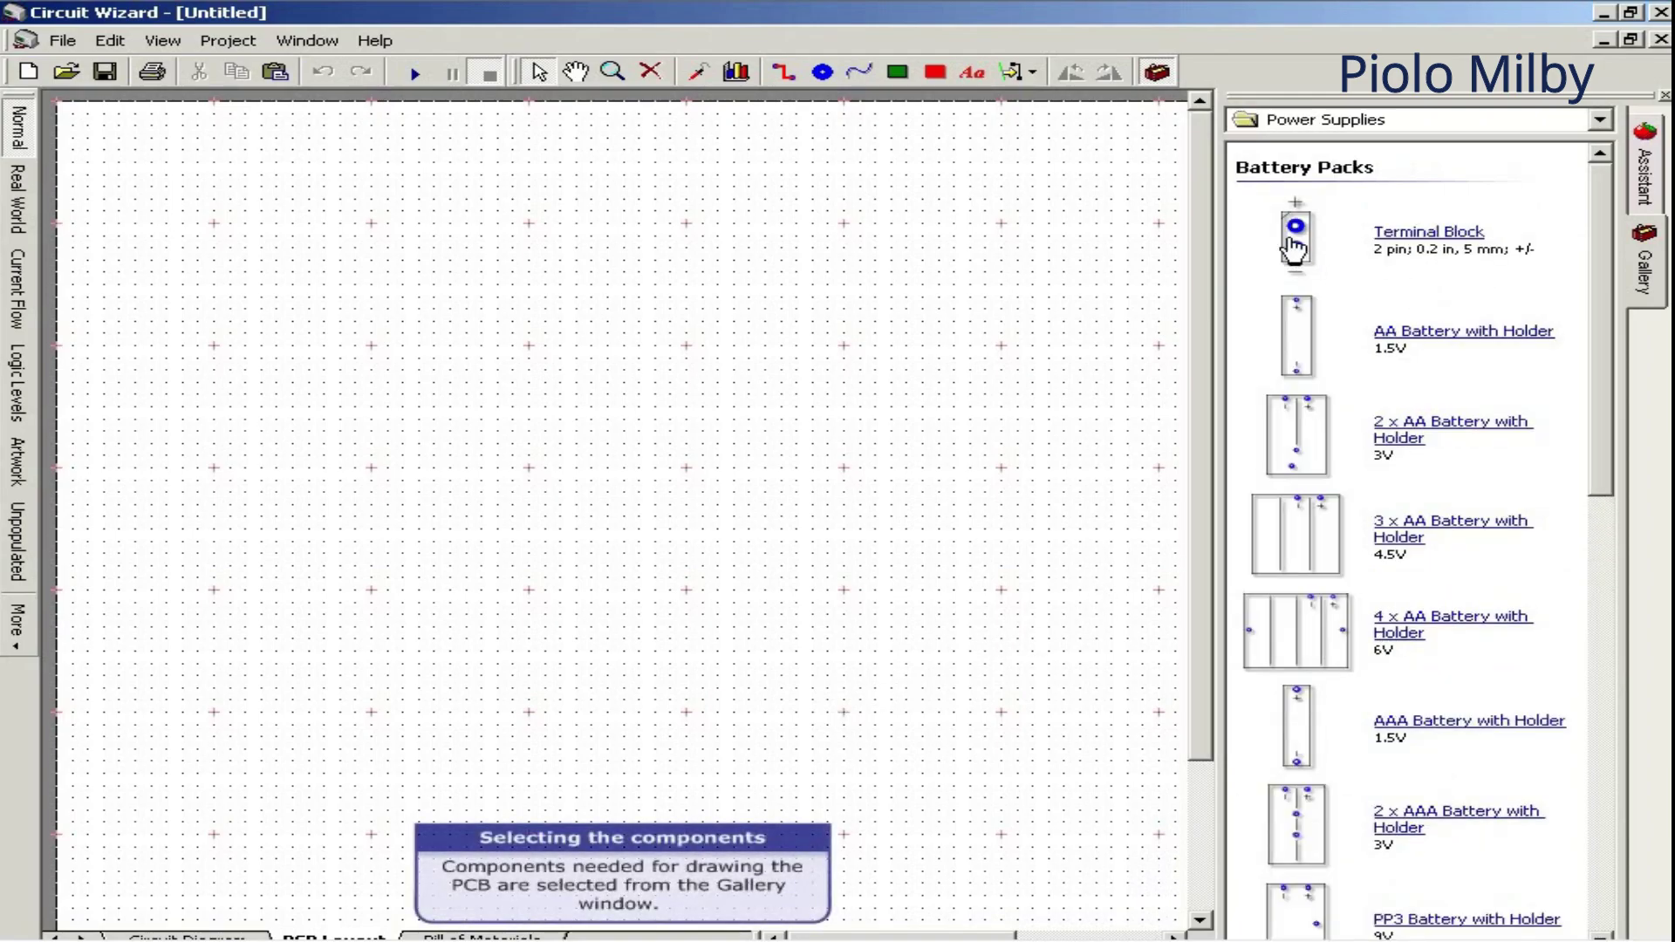
drag(1295, 239, 344, 507)
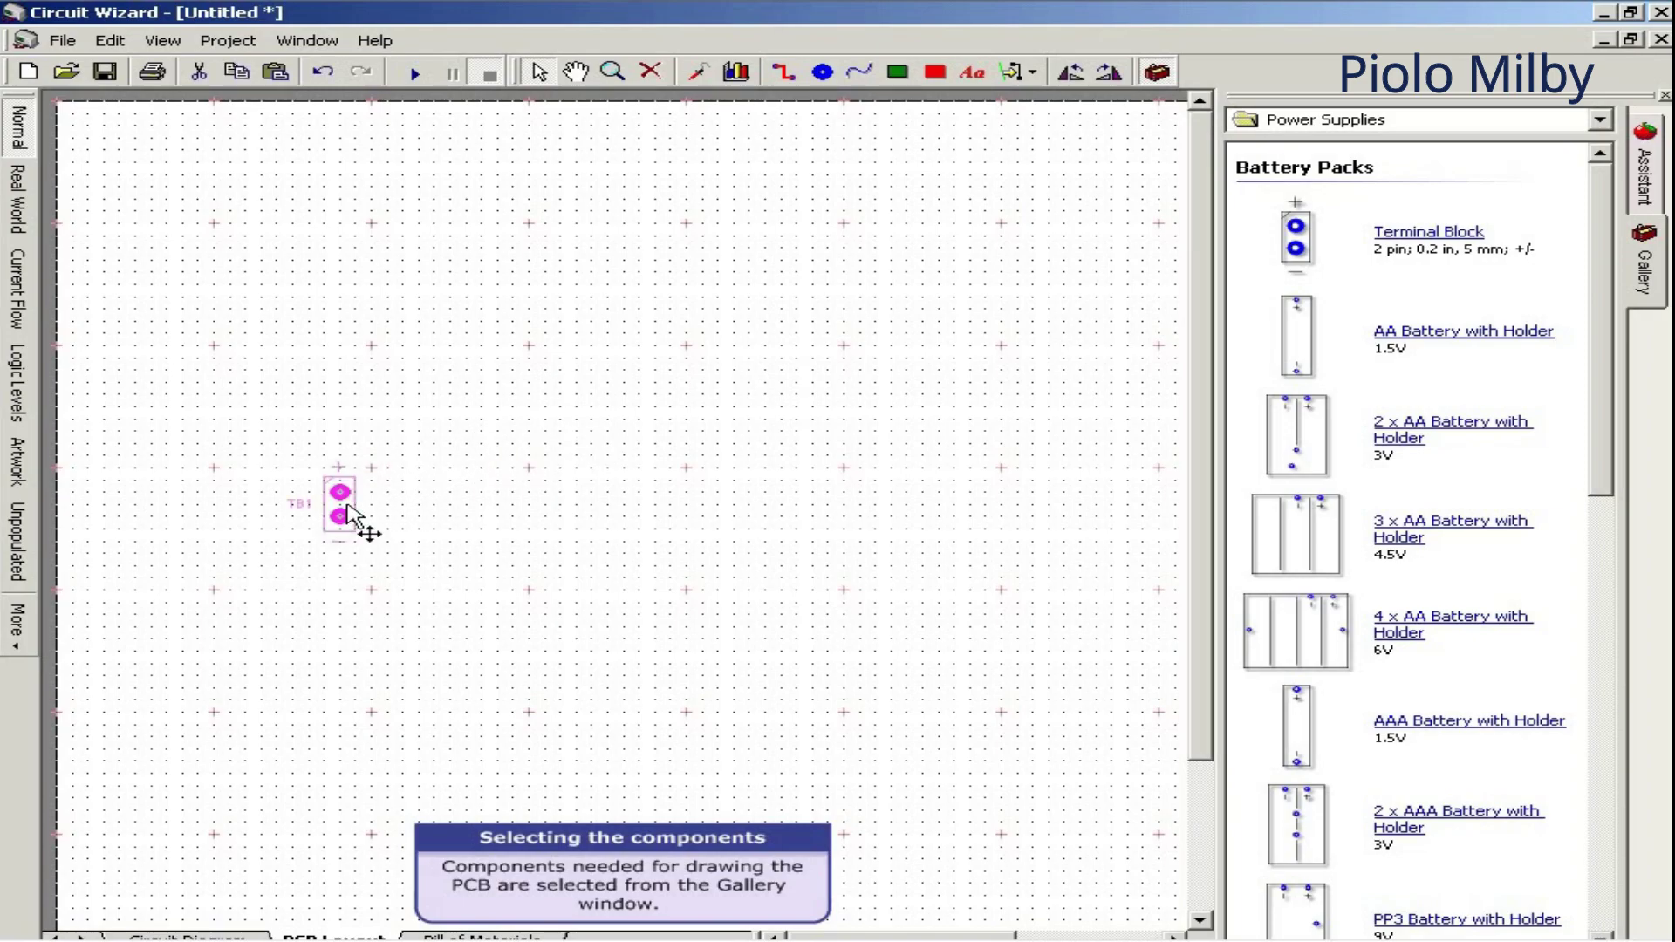
click(1400, 120)
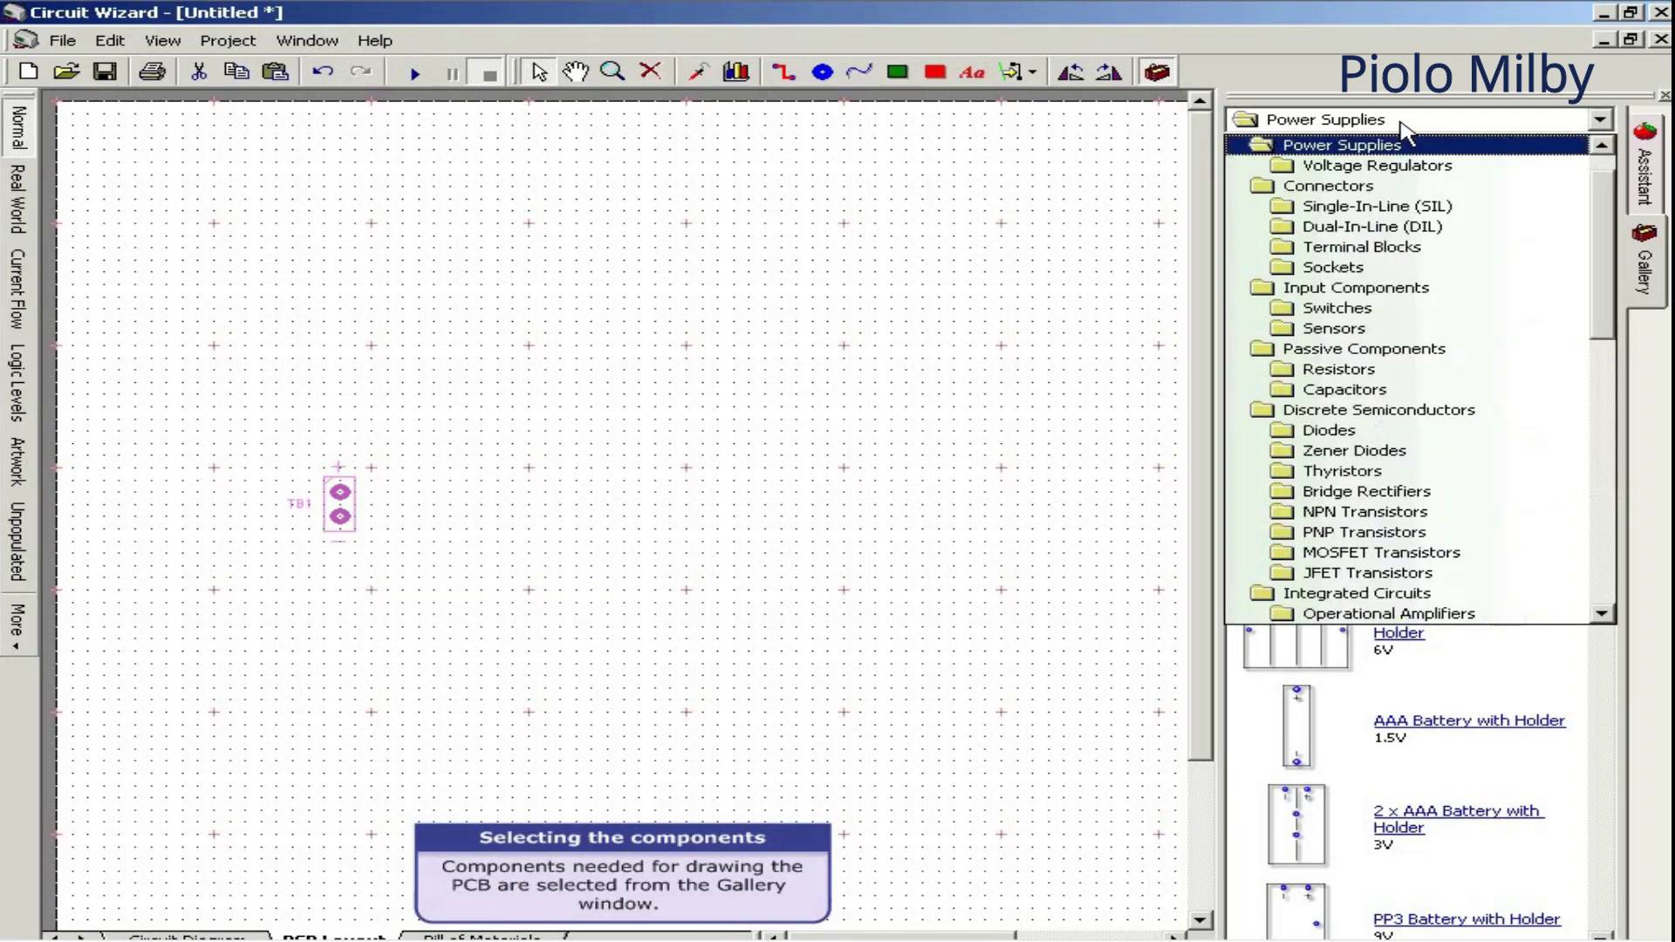
click(1391, 249)
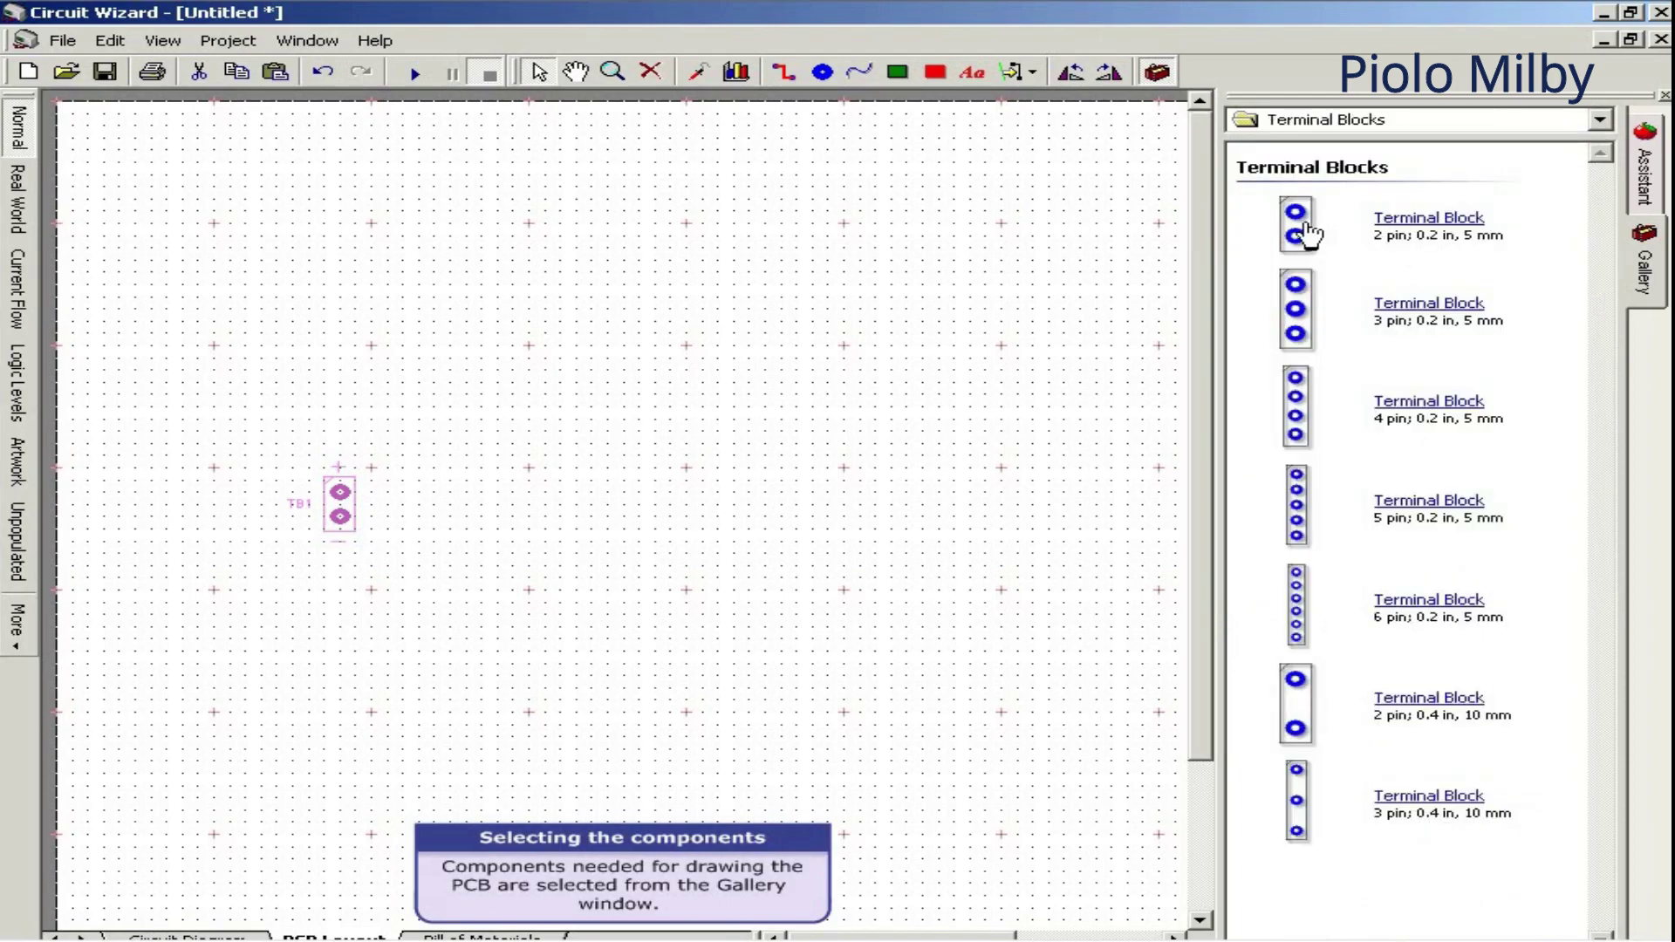
mouse_move(1295, 225)
mouse_down()
mouse_move(717, 384)
mouse_move(461, 428)
mouse_up()
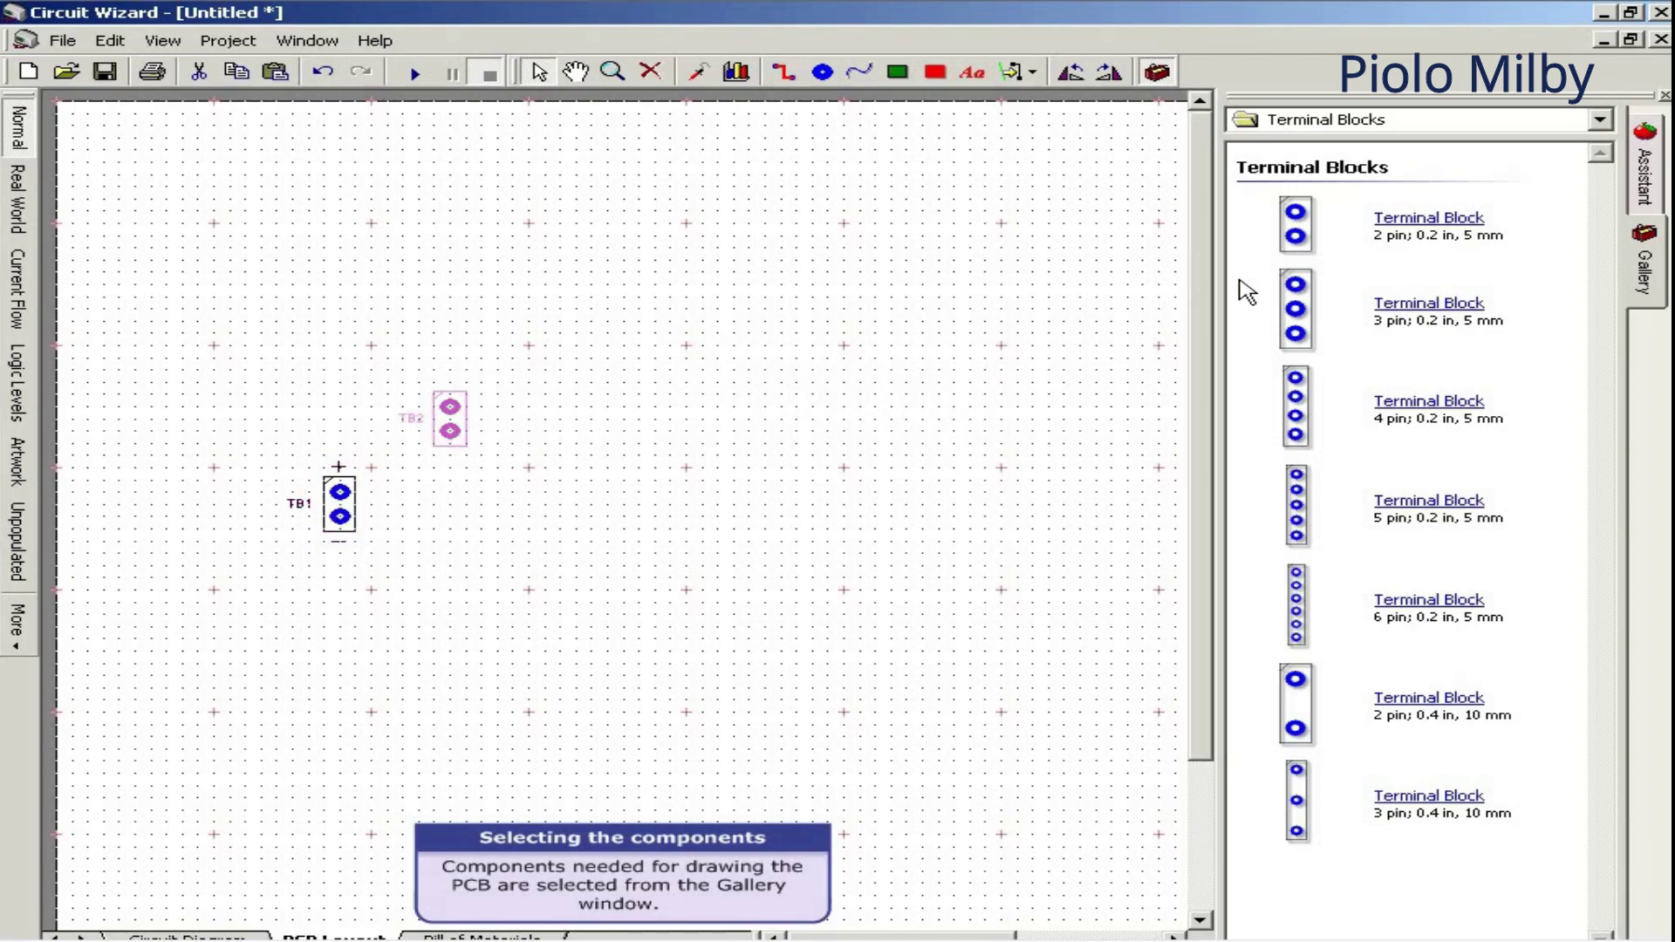
mouse_move(1302, 243)
mouse_down()
mouse_move(772, 471)
mouse_move(737, 460)
mouse_up()
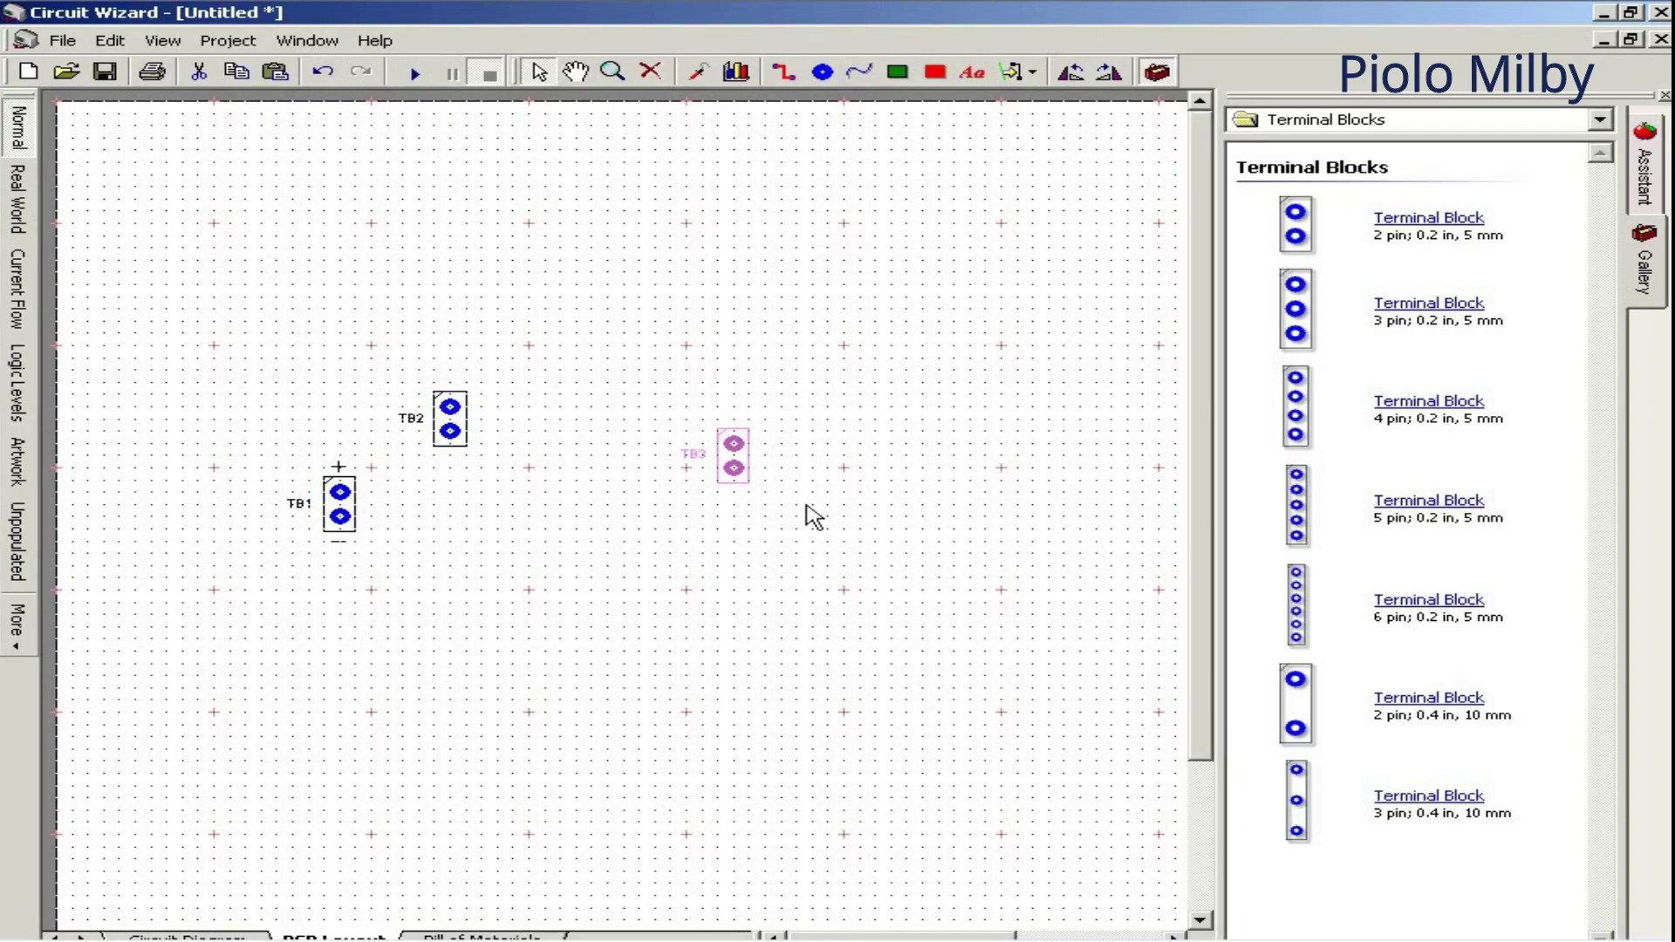
Place a light-dependent resistor, R1, from the Sensors gallery.
click(1360, 120)
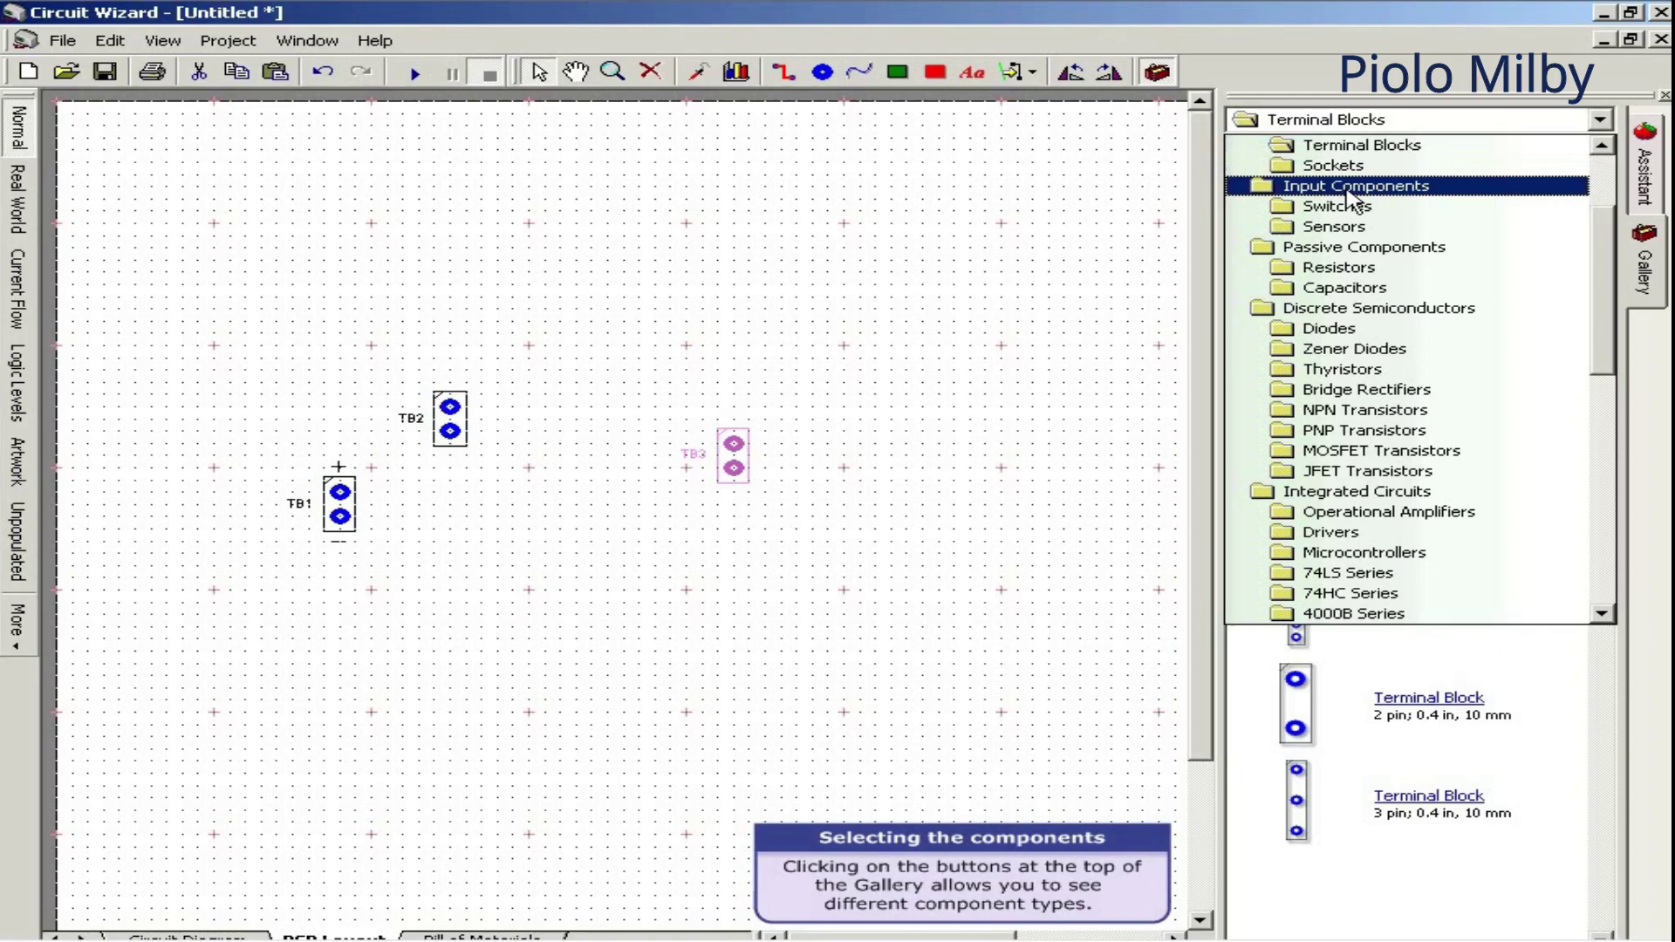
click(1346, 230)
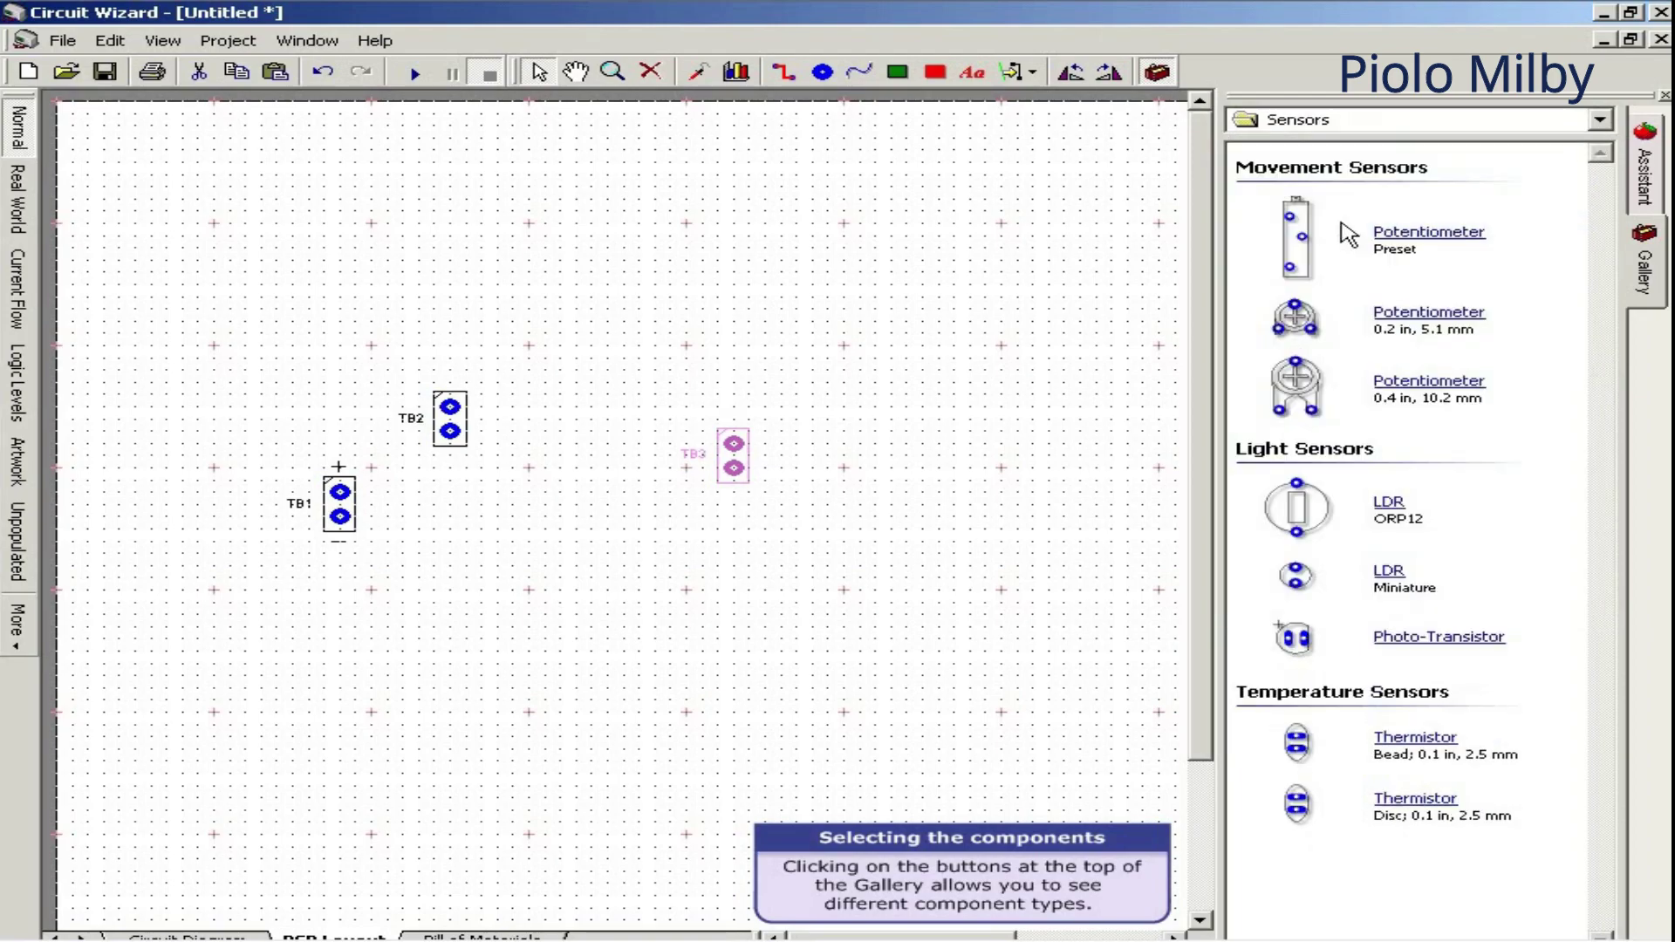
drag(1295, 508, 508, 525)
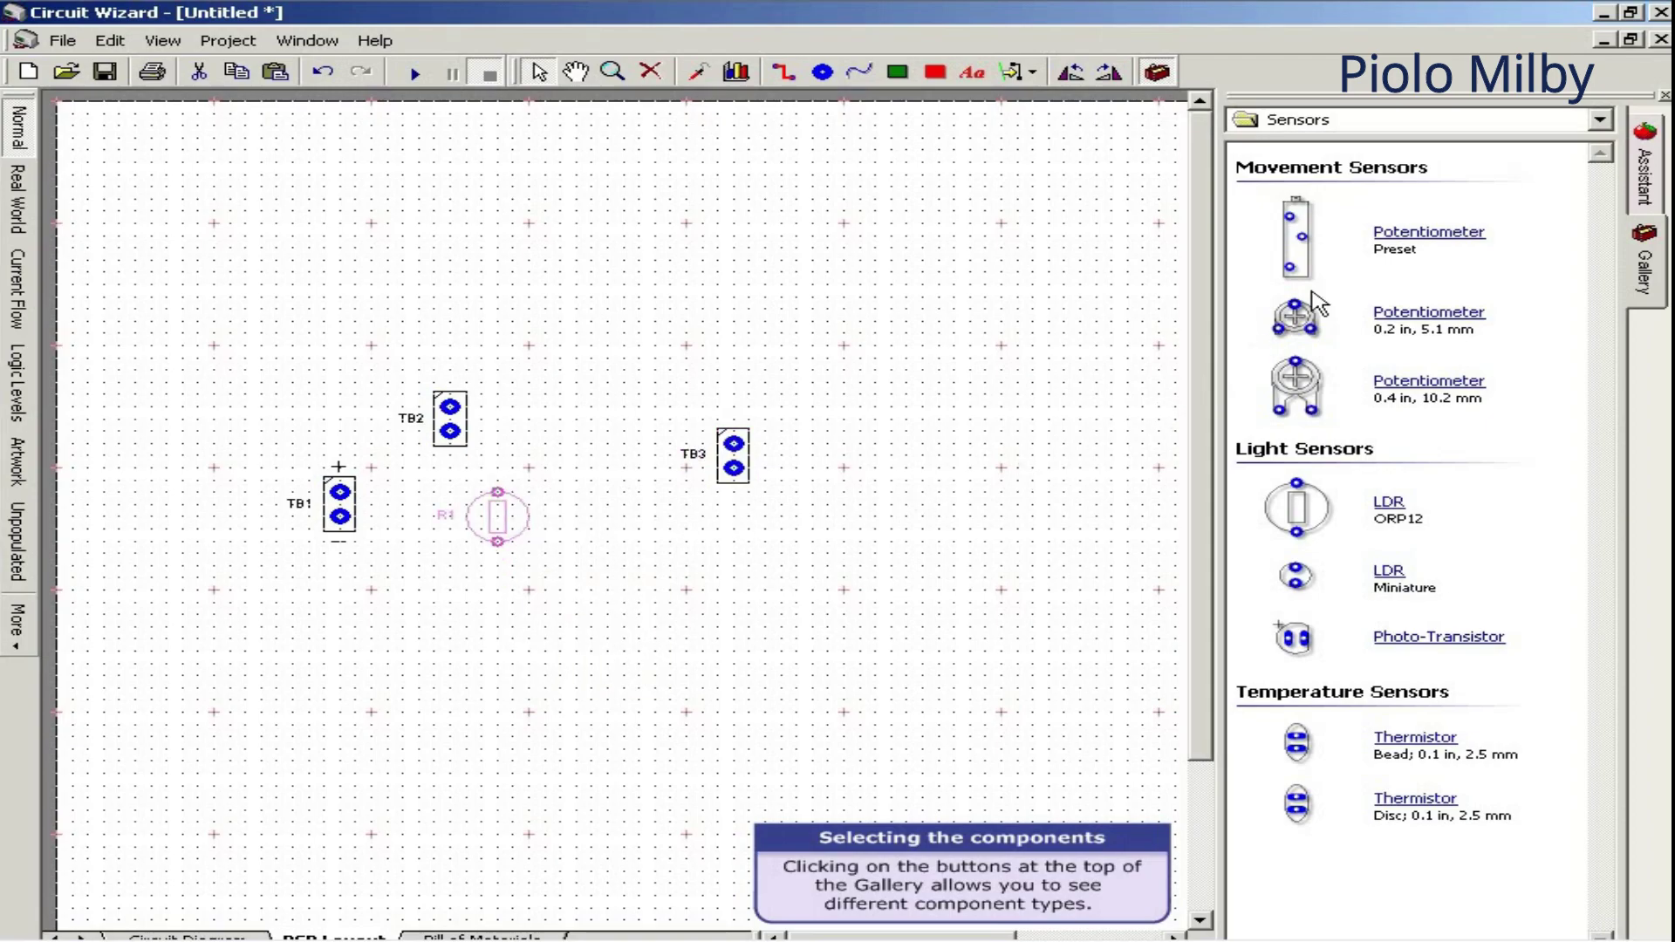
Place 1K resistors R2 below the LDR and R3 to its right.
click(1463, 120)
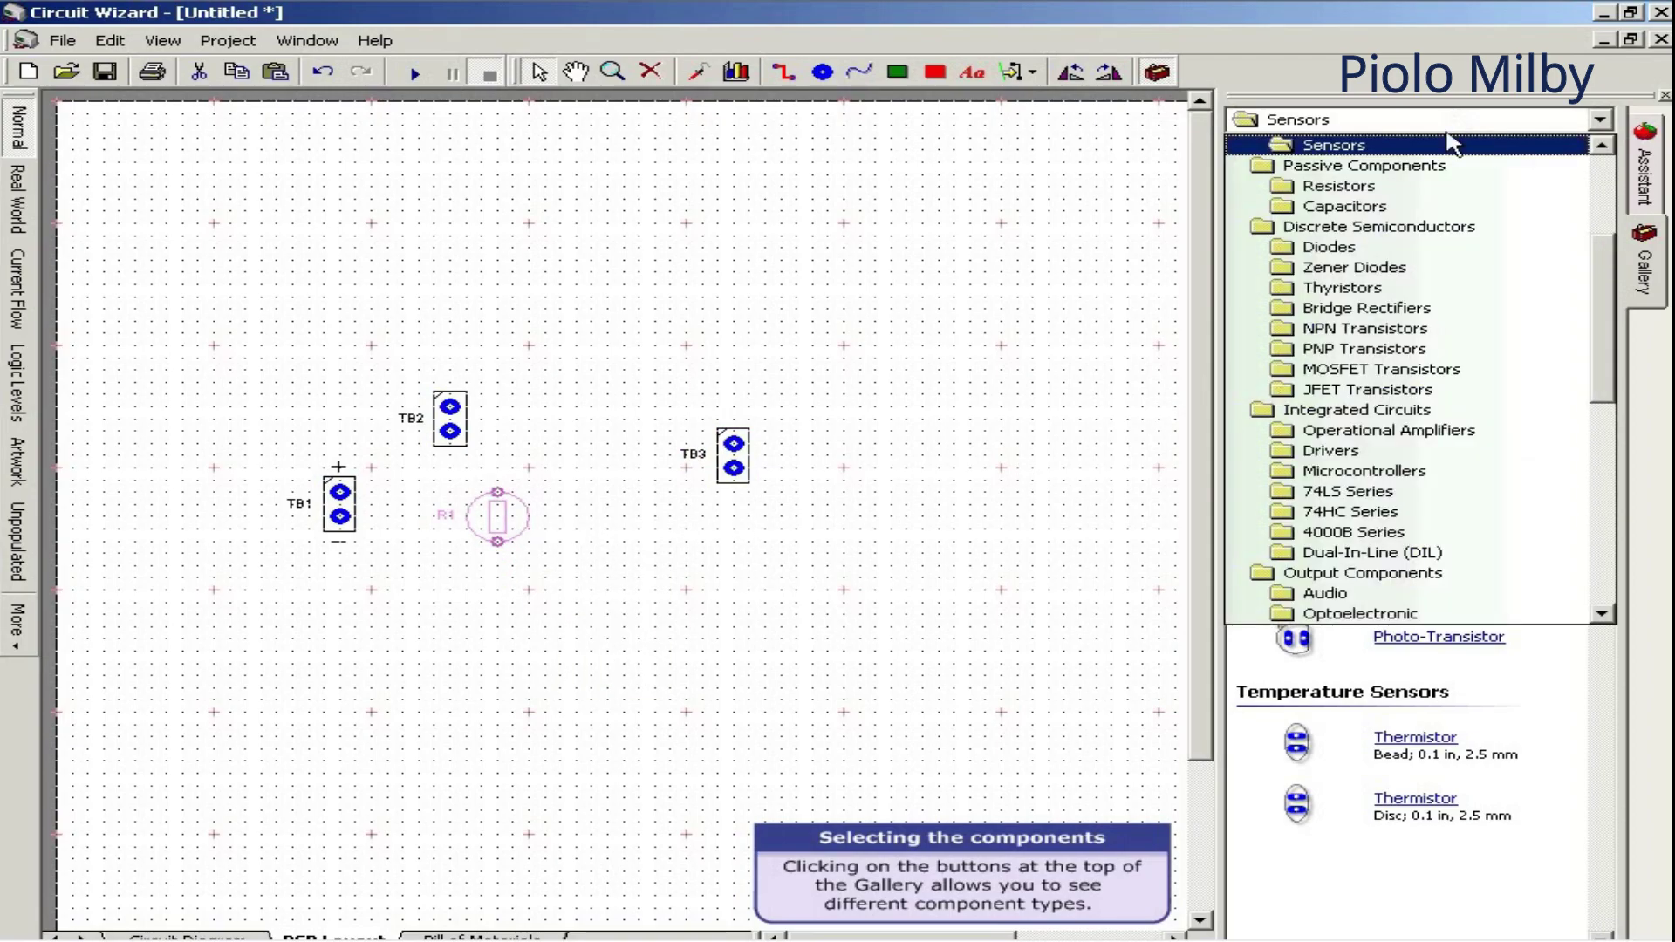
click(1410, 185)
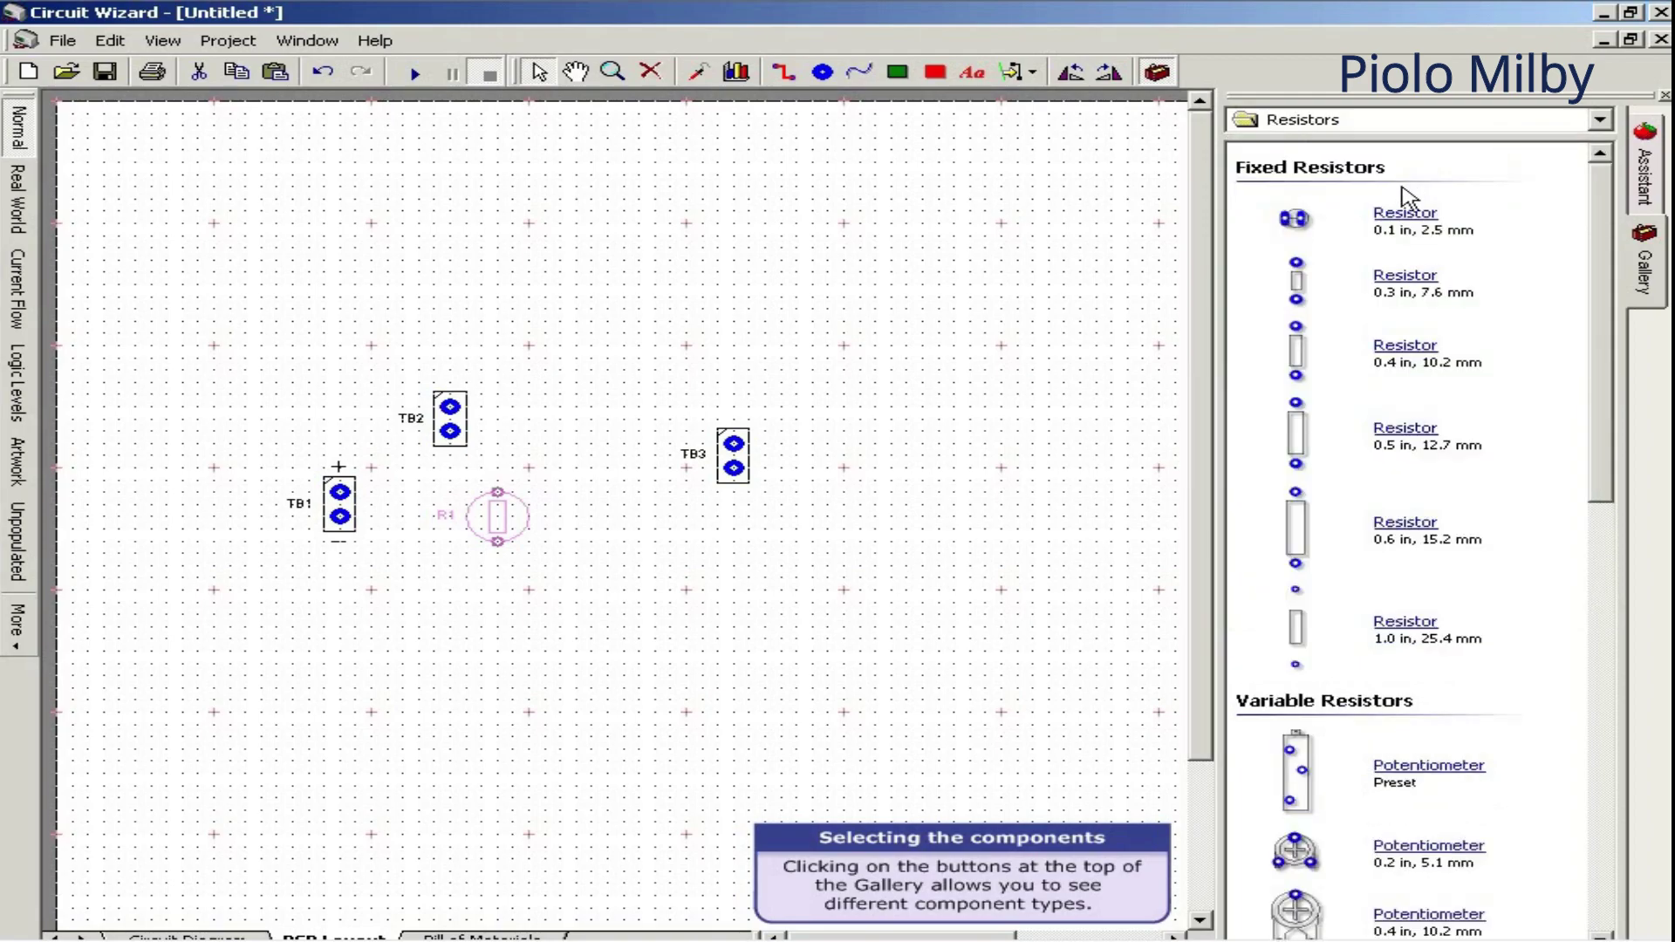
drag(1305, 356, 498, 615)
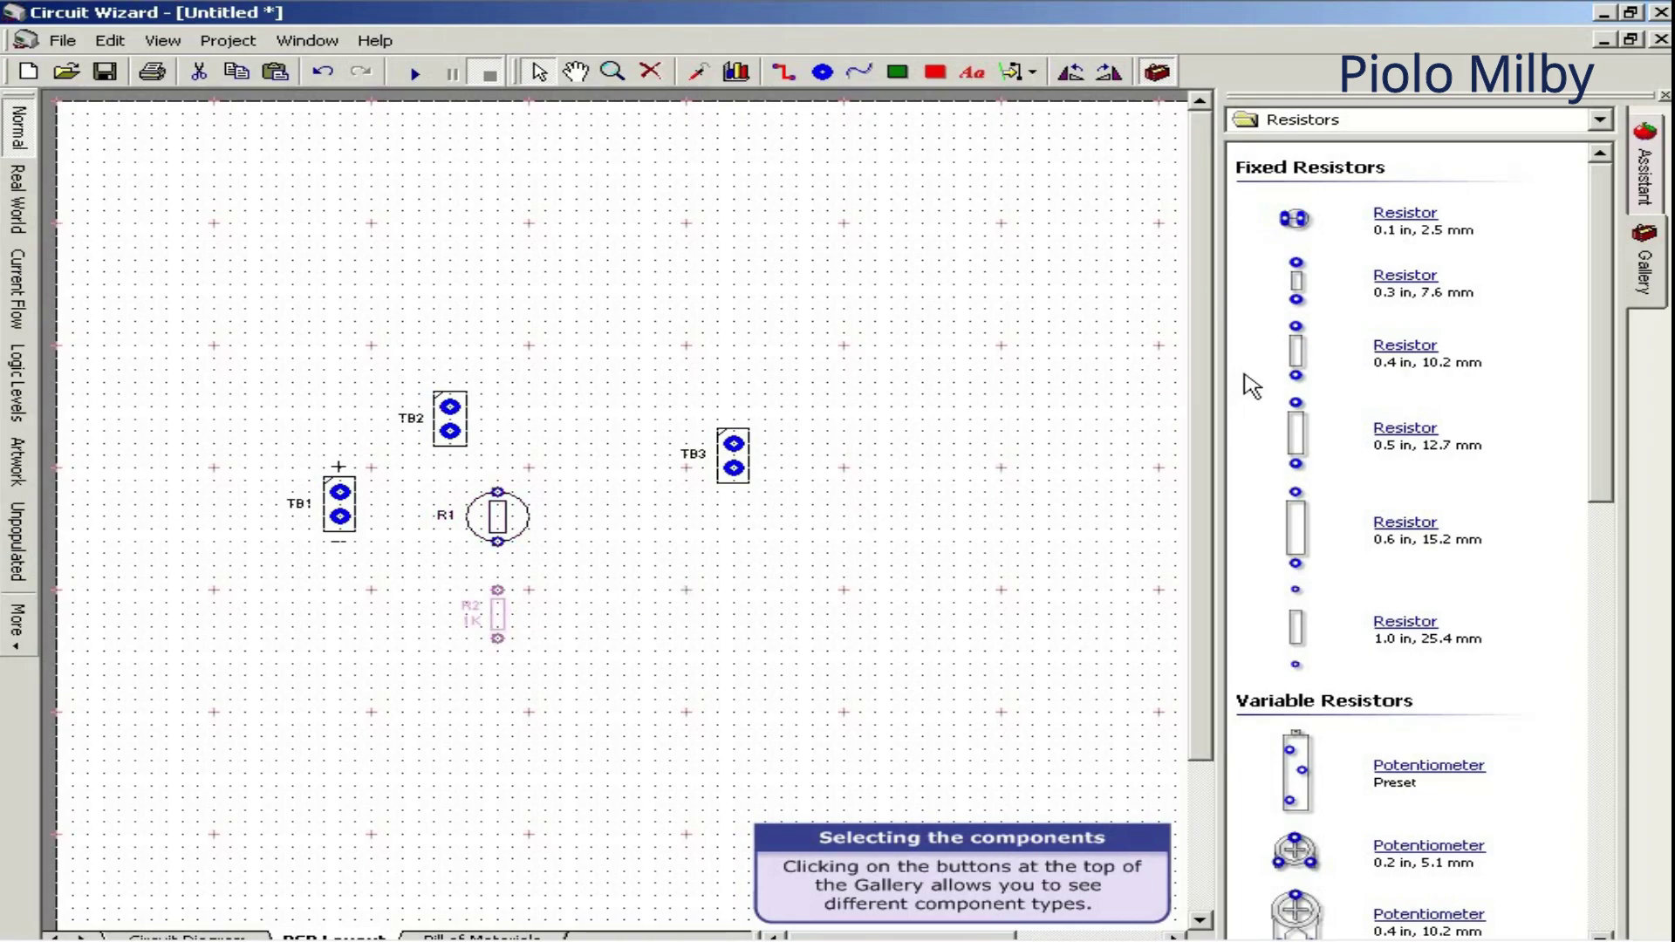
drag(1311, 359, 646, 566)
drag(638, 561, 639, 560)
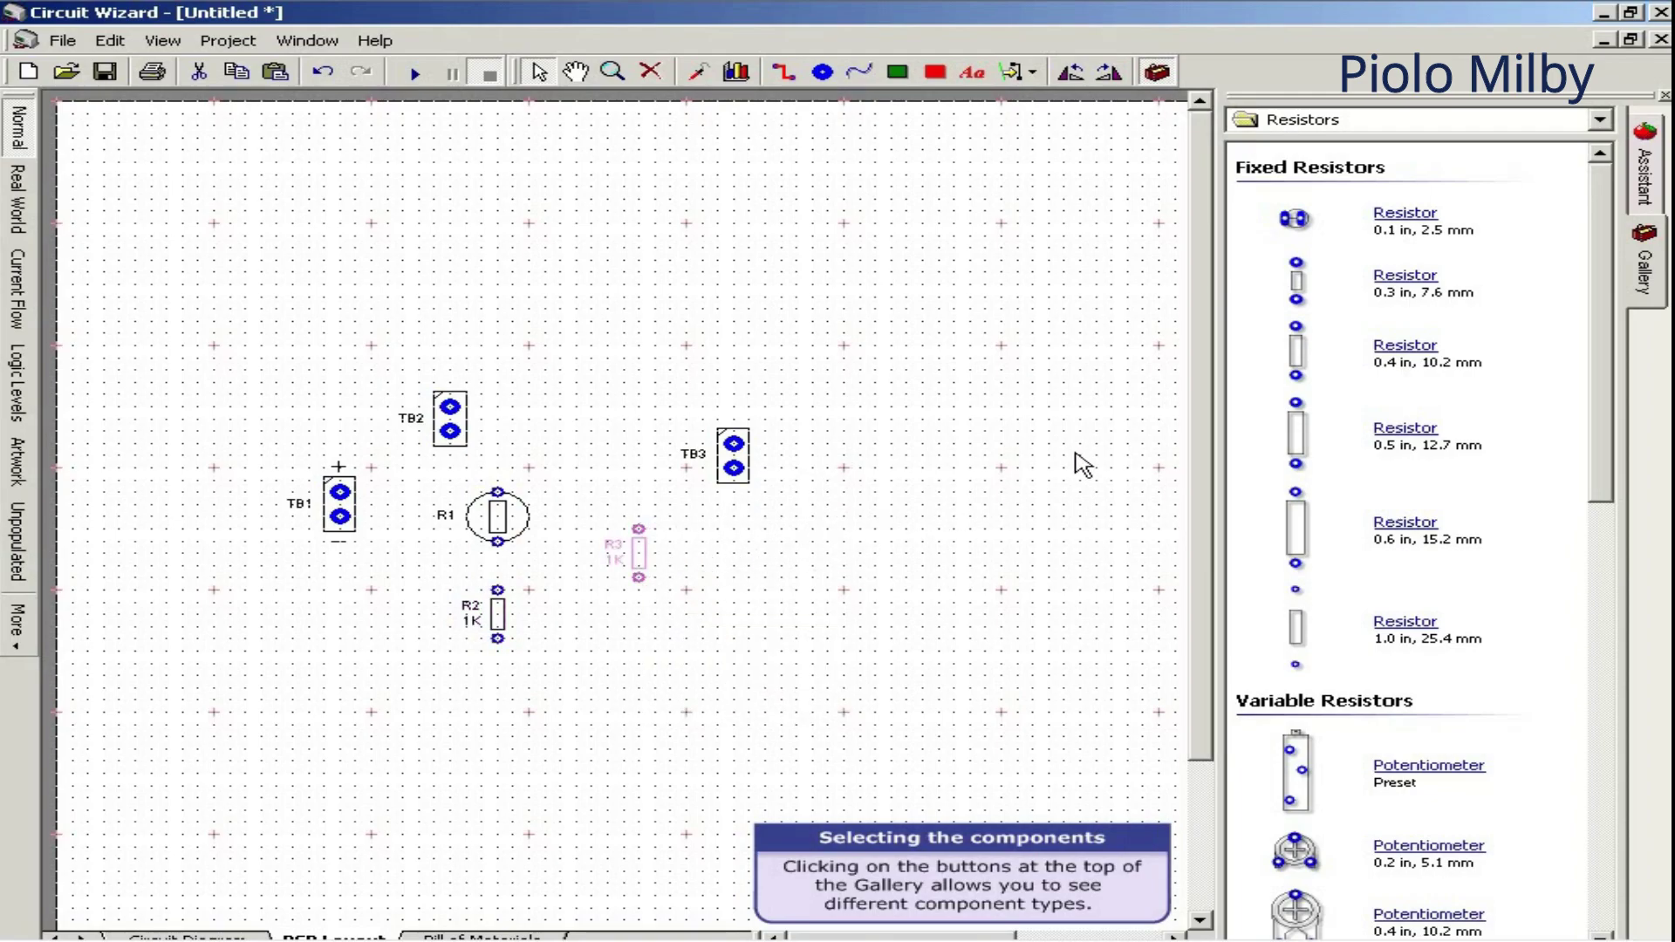
Place BC108B transistor Q1 from NPN Transistors and move TB3 above it.
click(1468, 122)
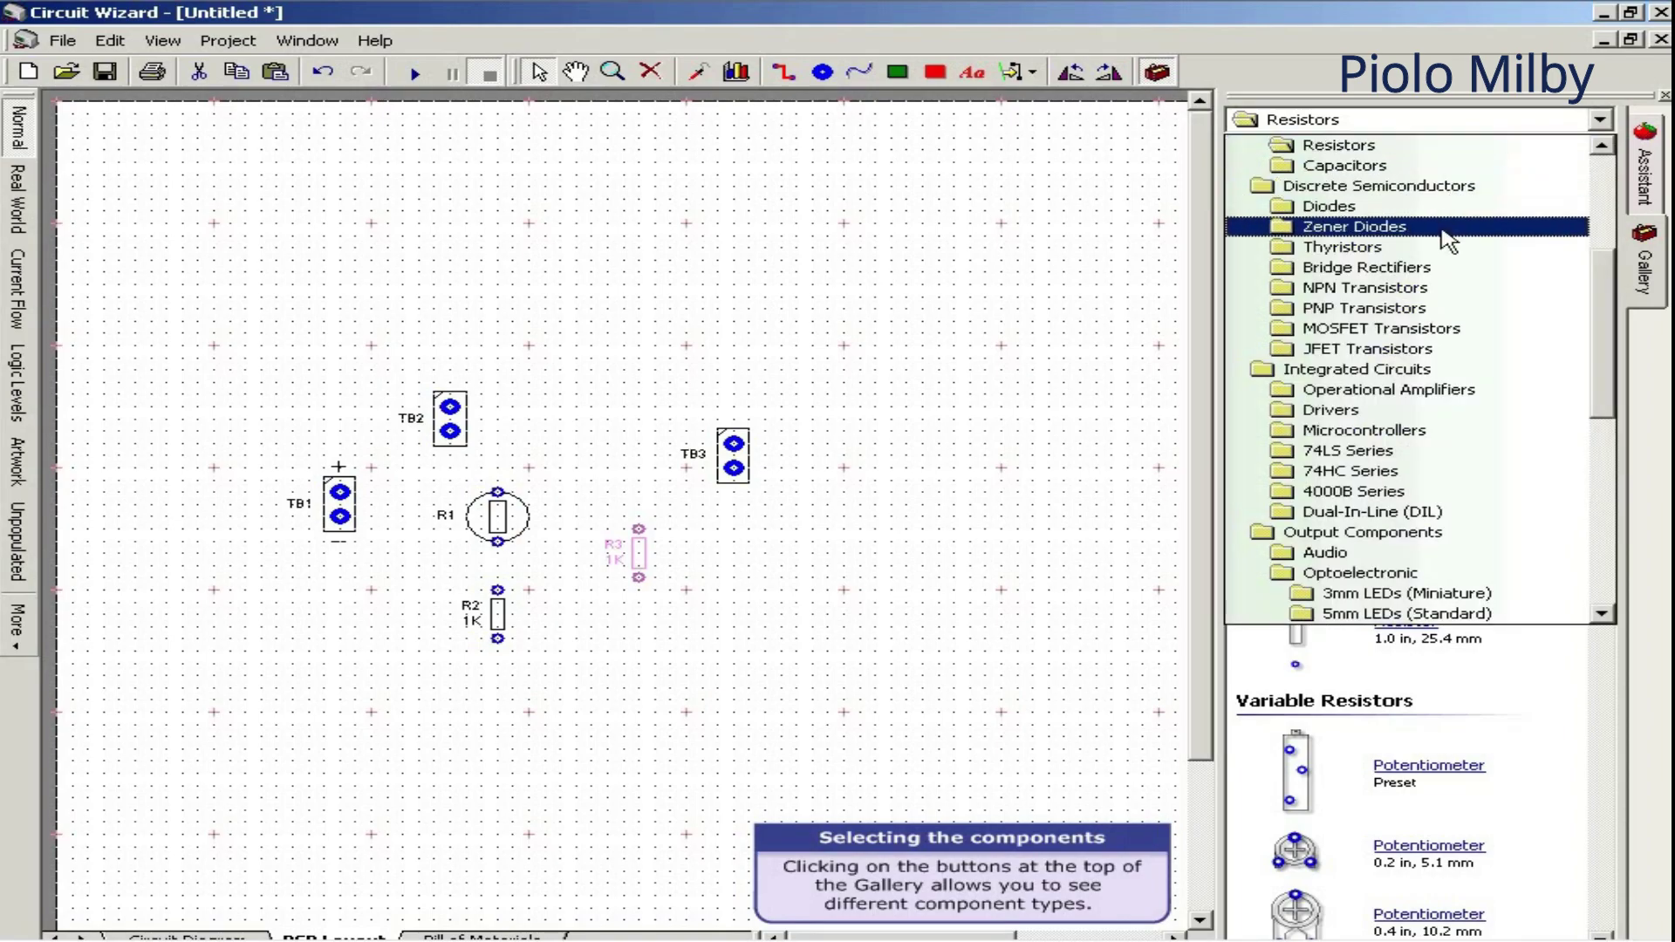
click(1436, 290)
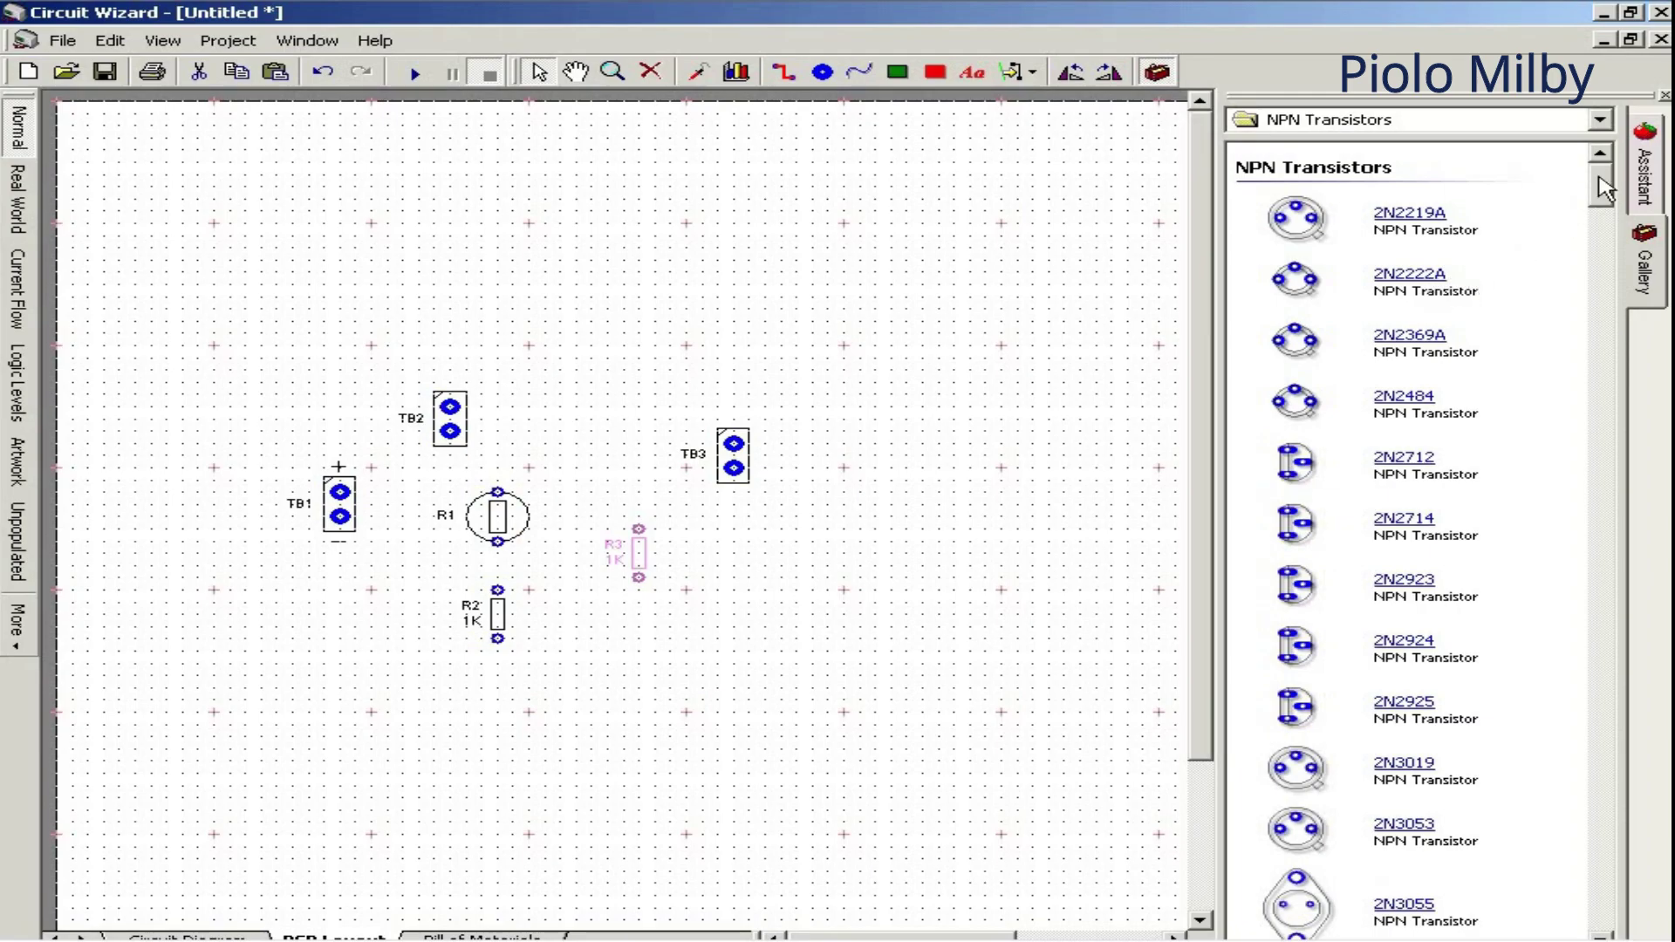
drag(1600, 184, 1586, 338)
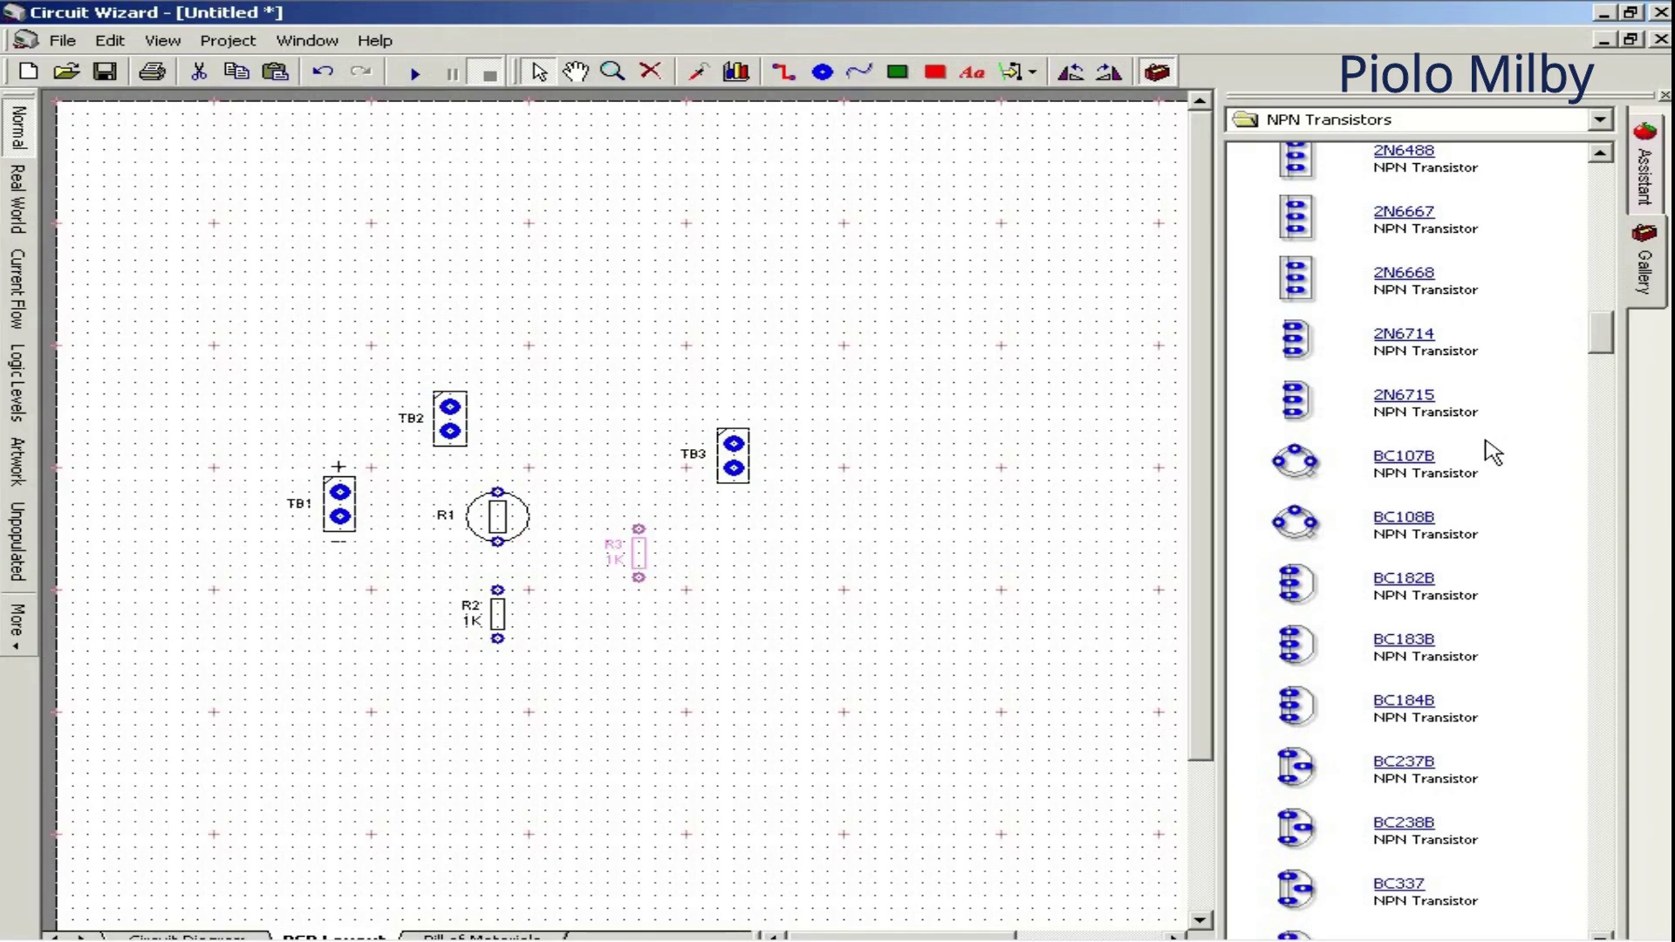
drag(1302, 526, 801, 566)
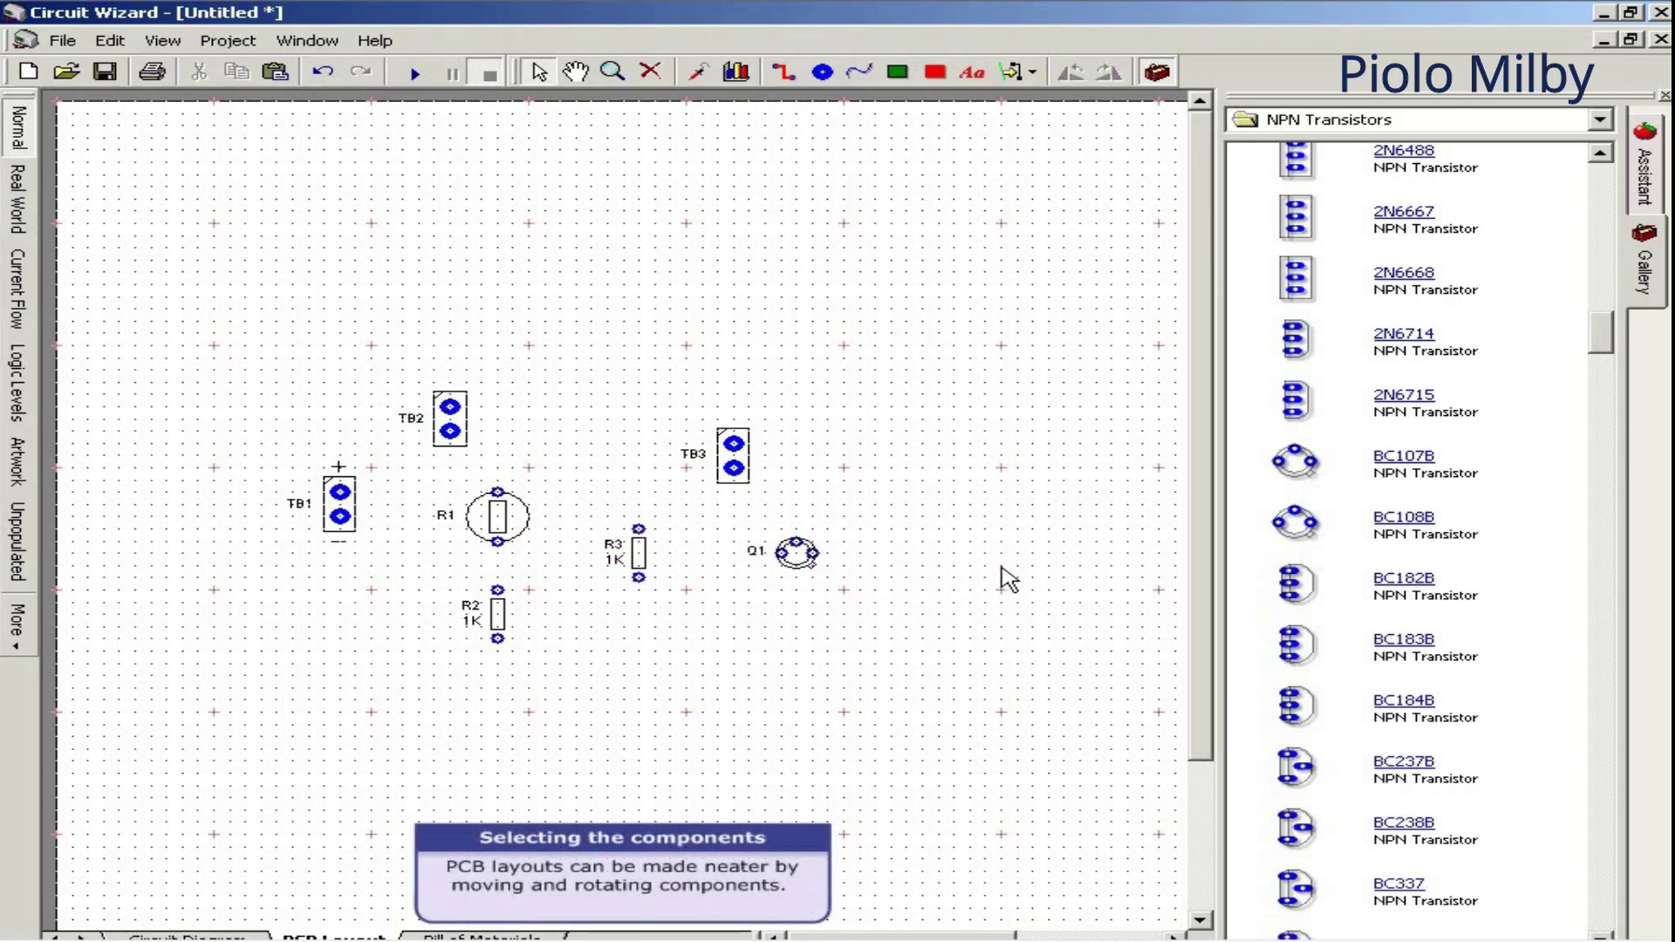
drag(734, 457, 796, 473)
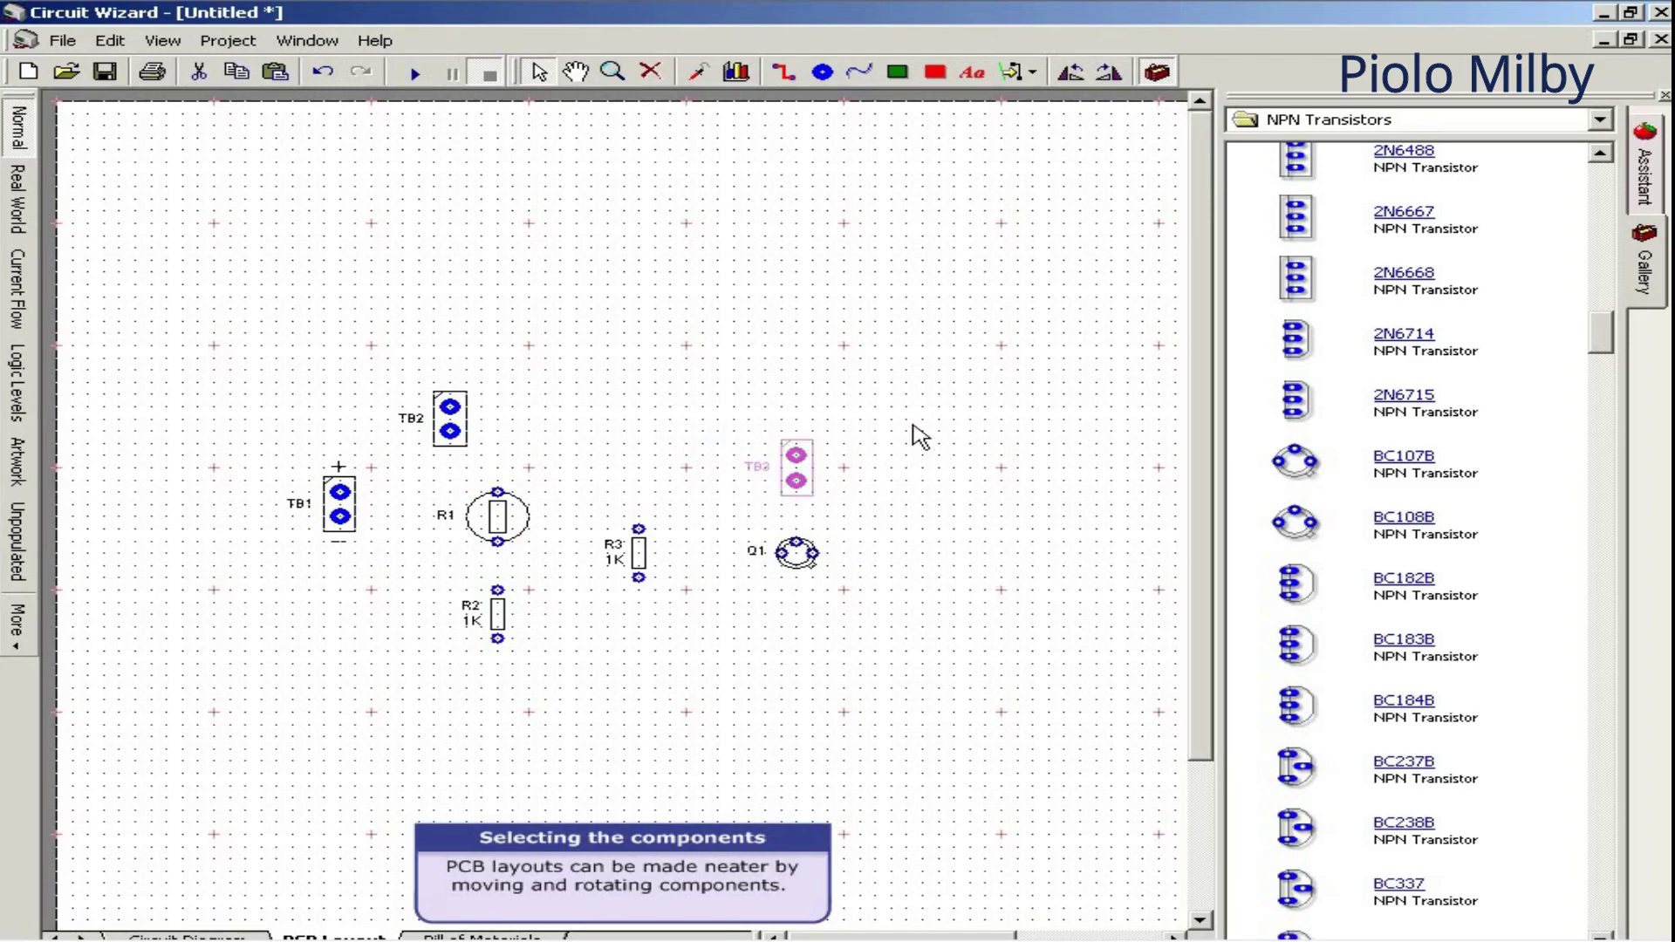
Rotate Q1 and R3, nudging Q1 left and R3 level with Q1.
click(801, 557)
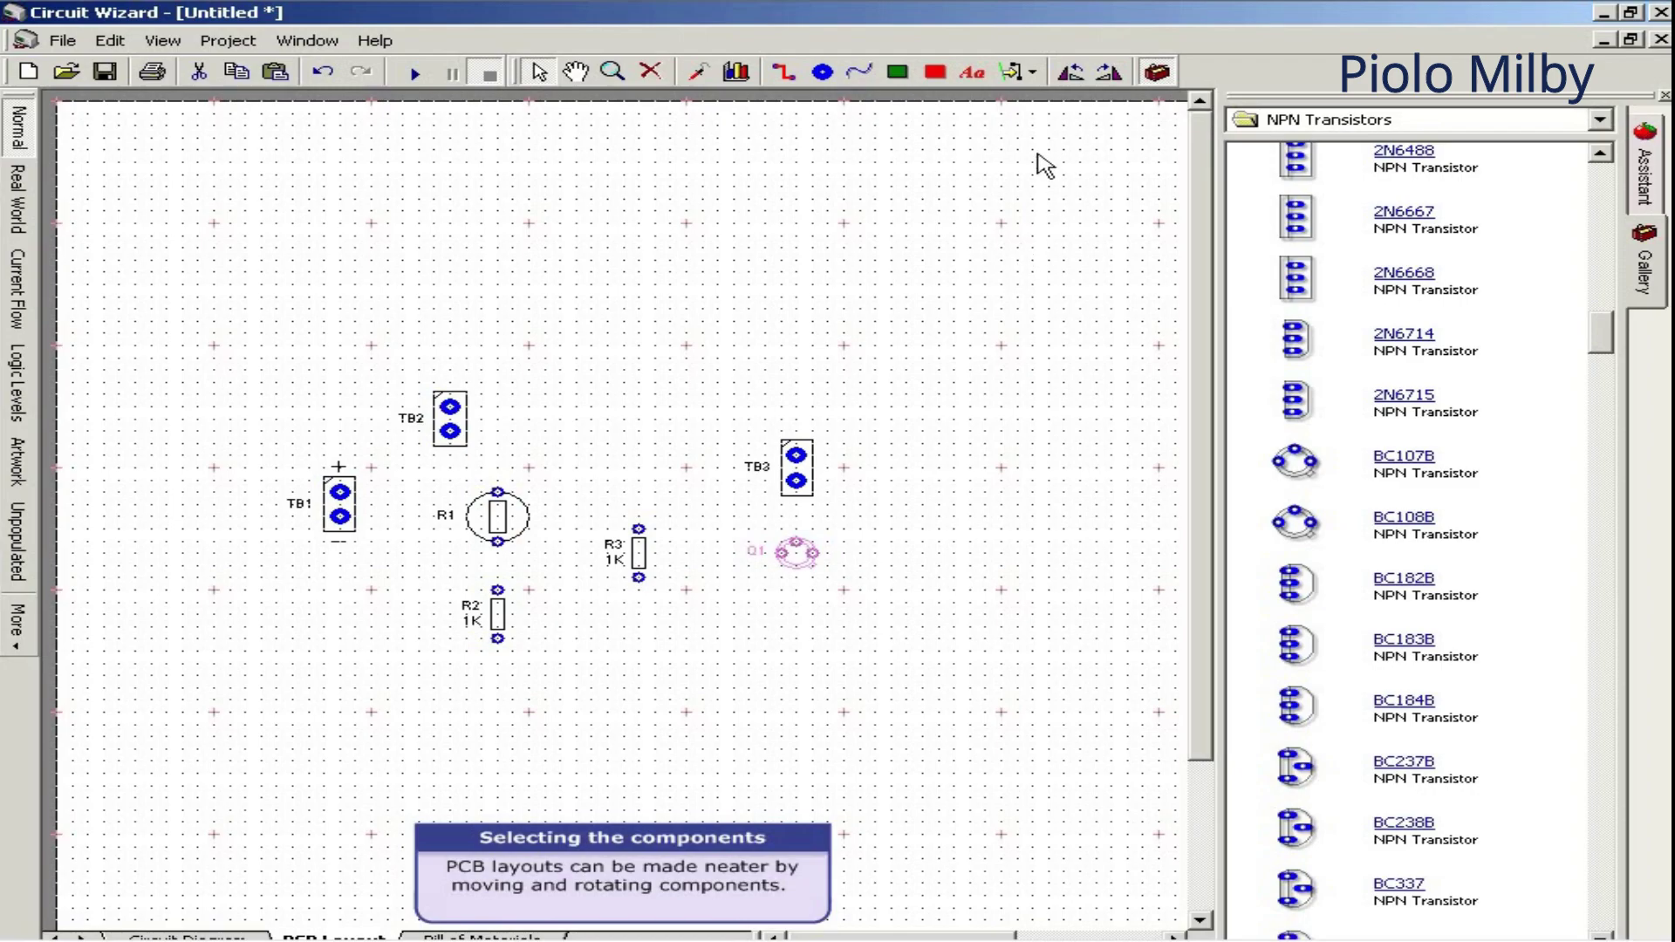
click(1070, 73)
drag(801, 560, 781, 576)
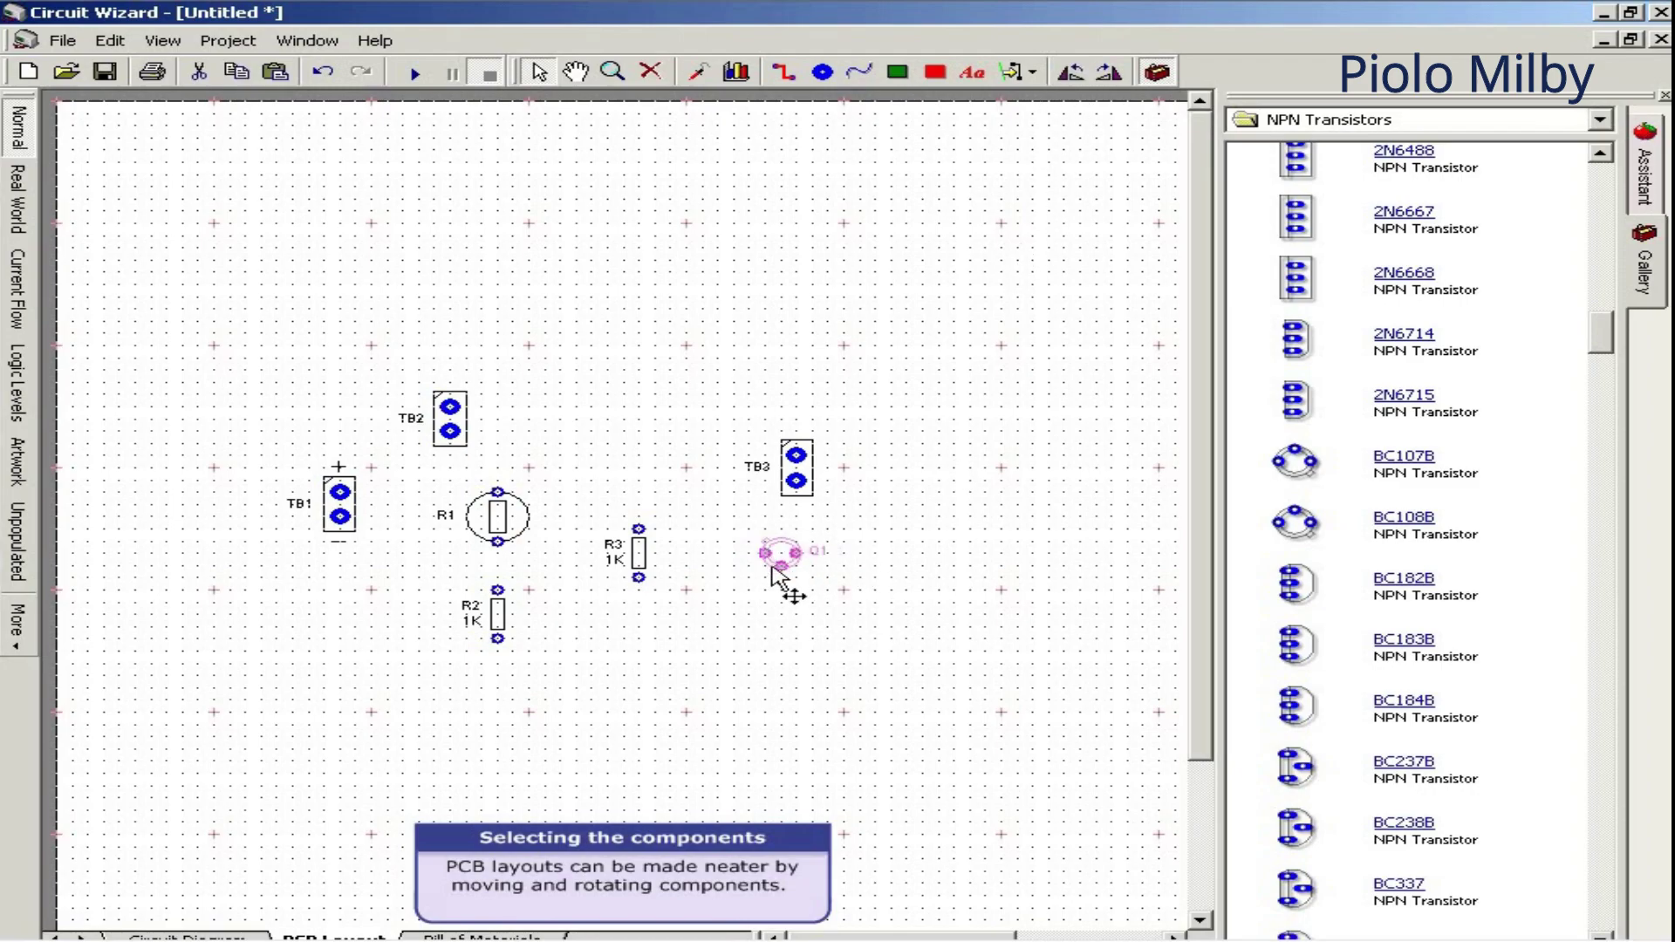
click(781, 596)
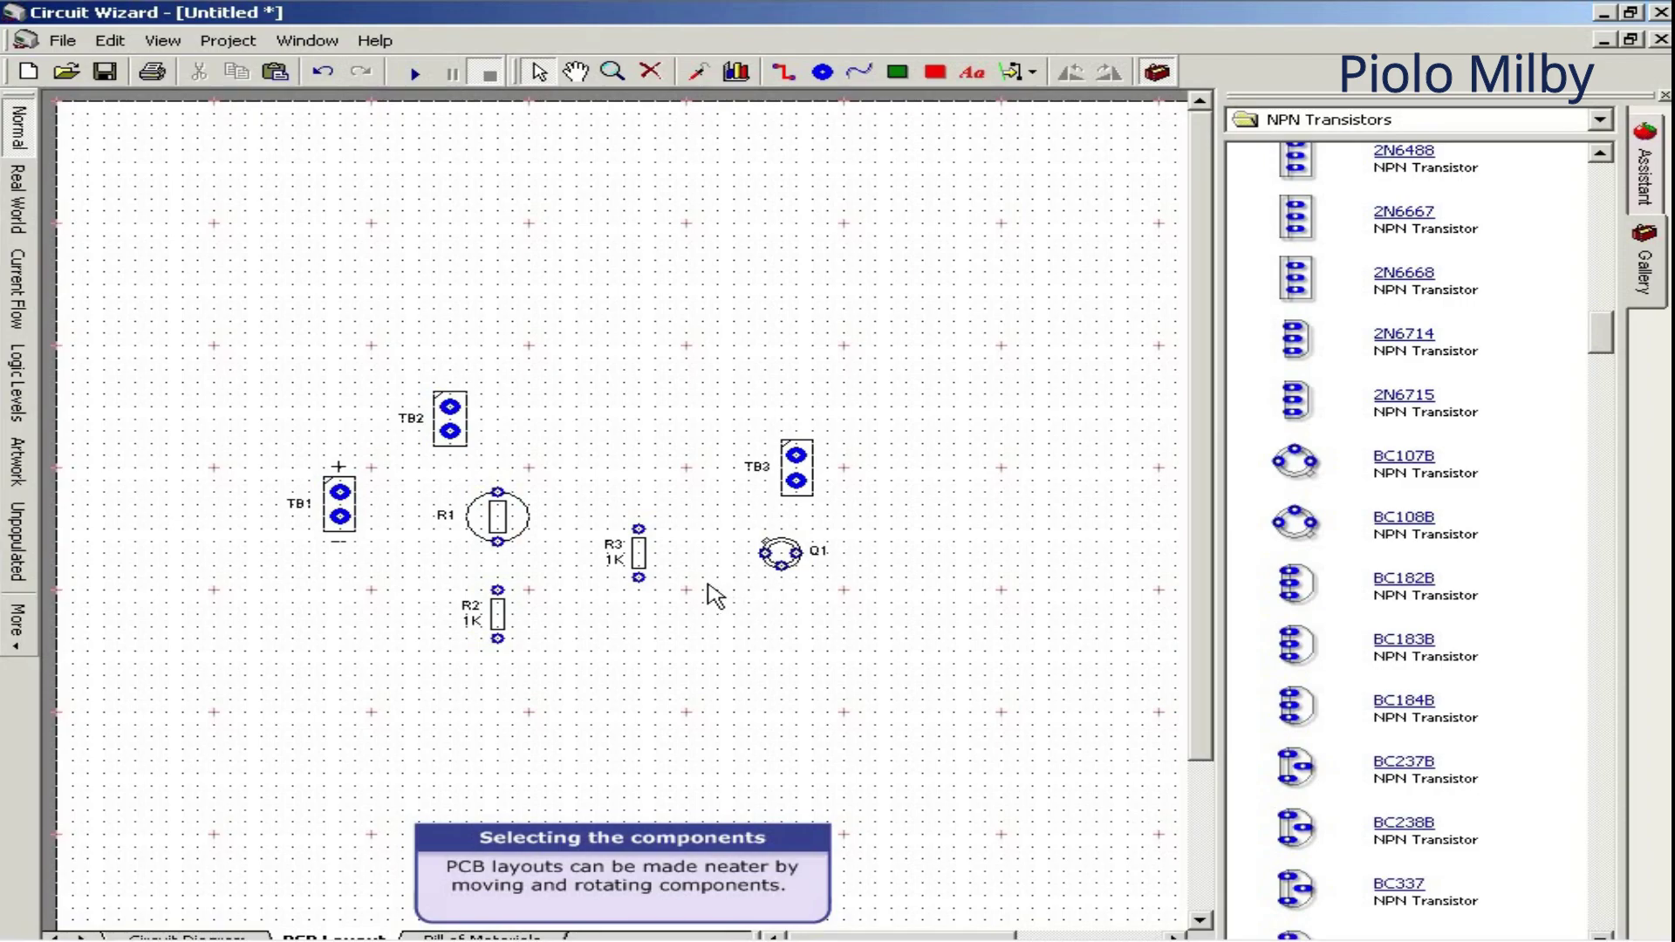
click(638, 556)
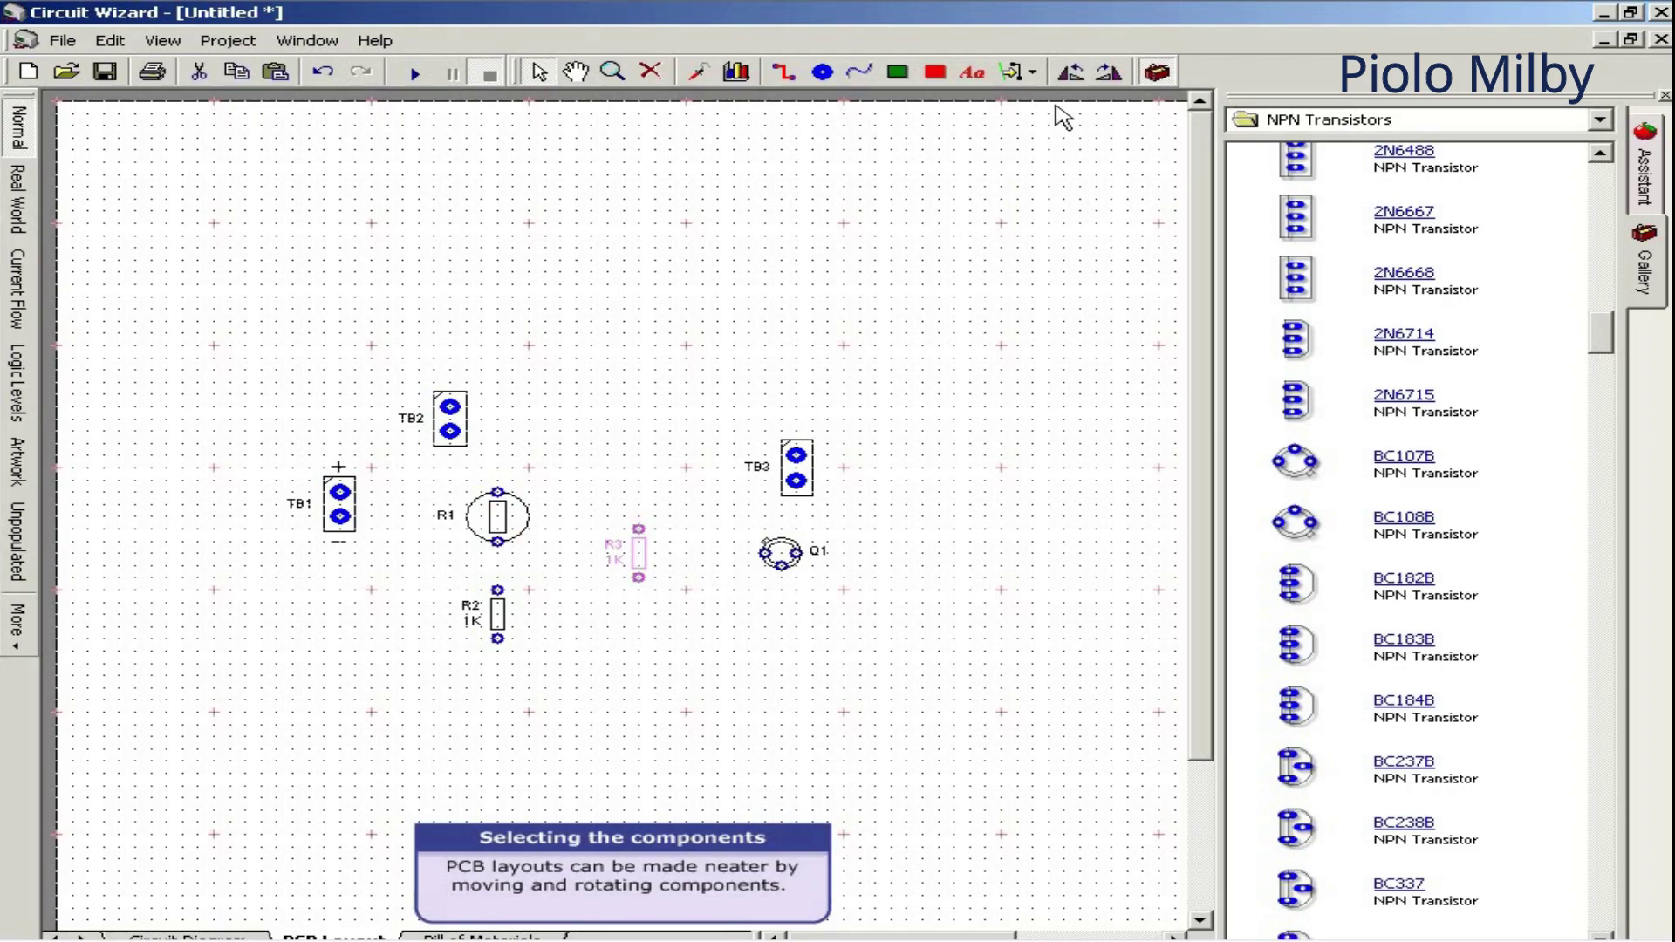
click(1108, 71)
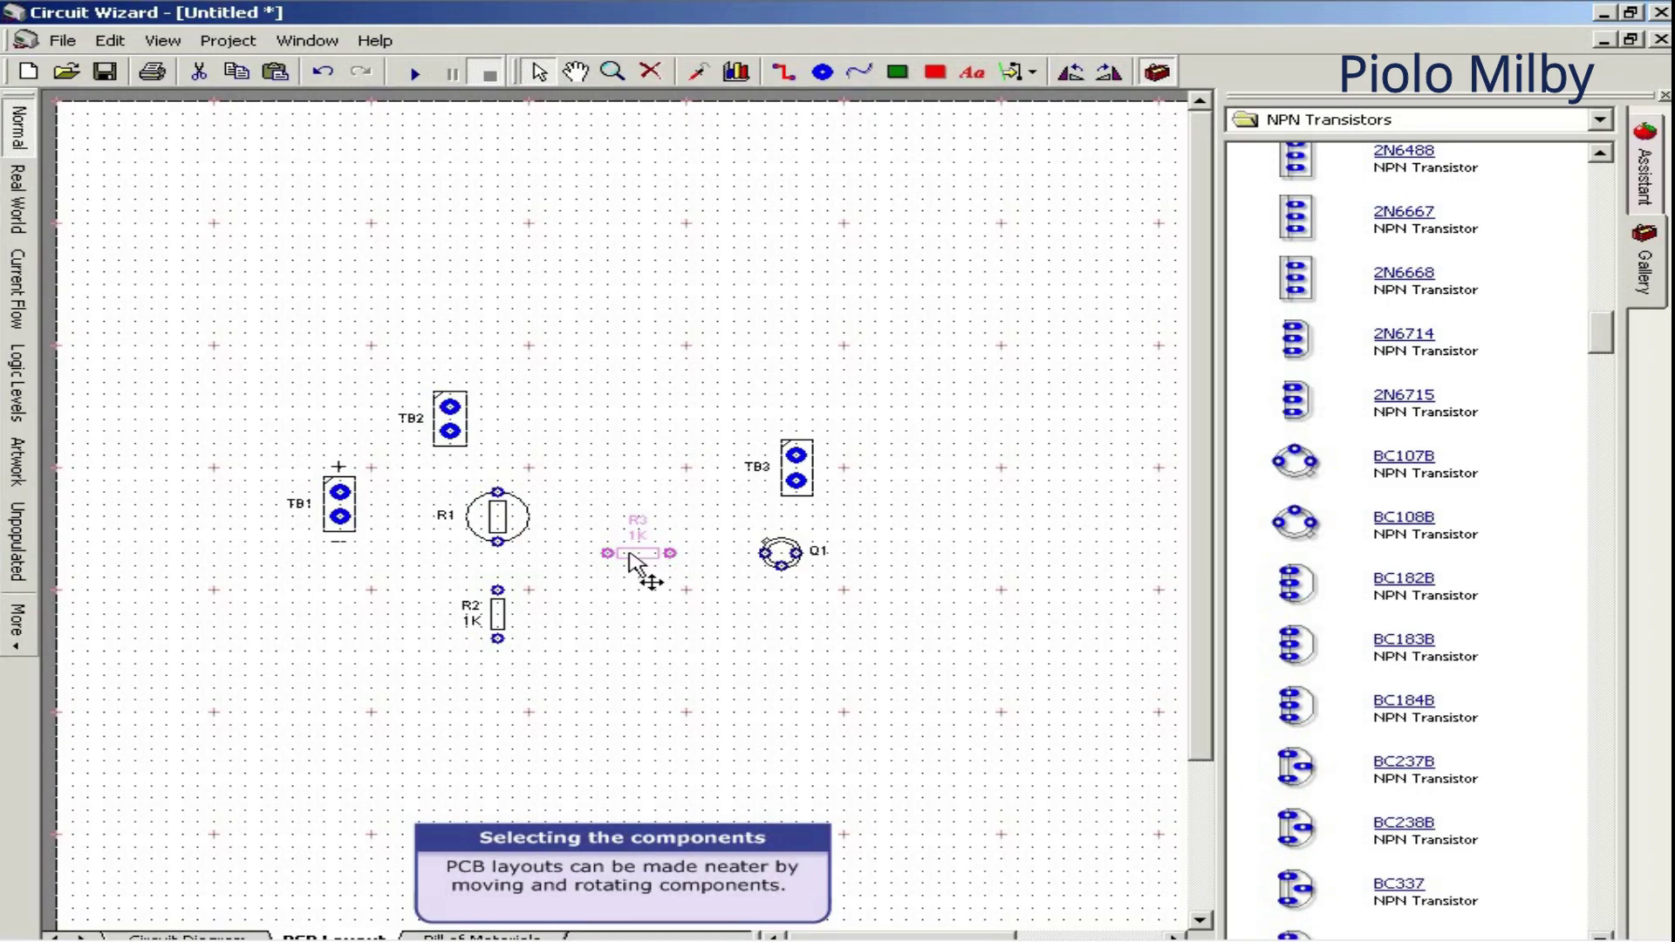
drag(636, 562, 640, 571)
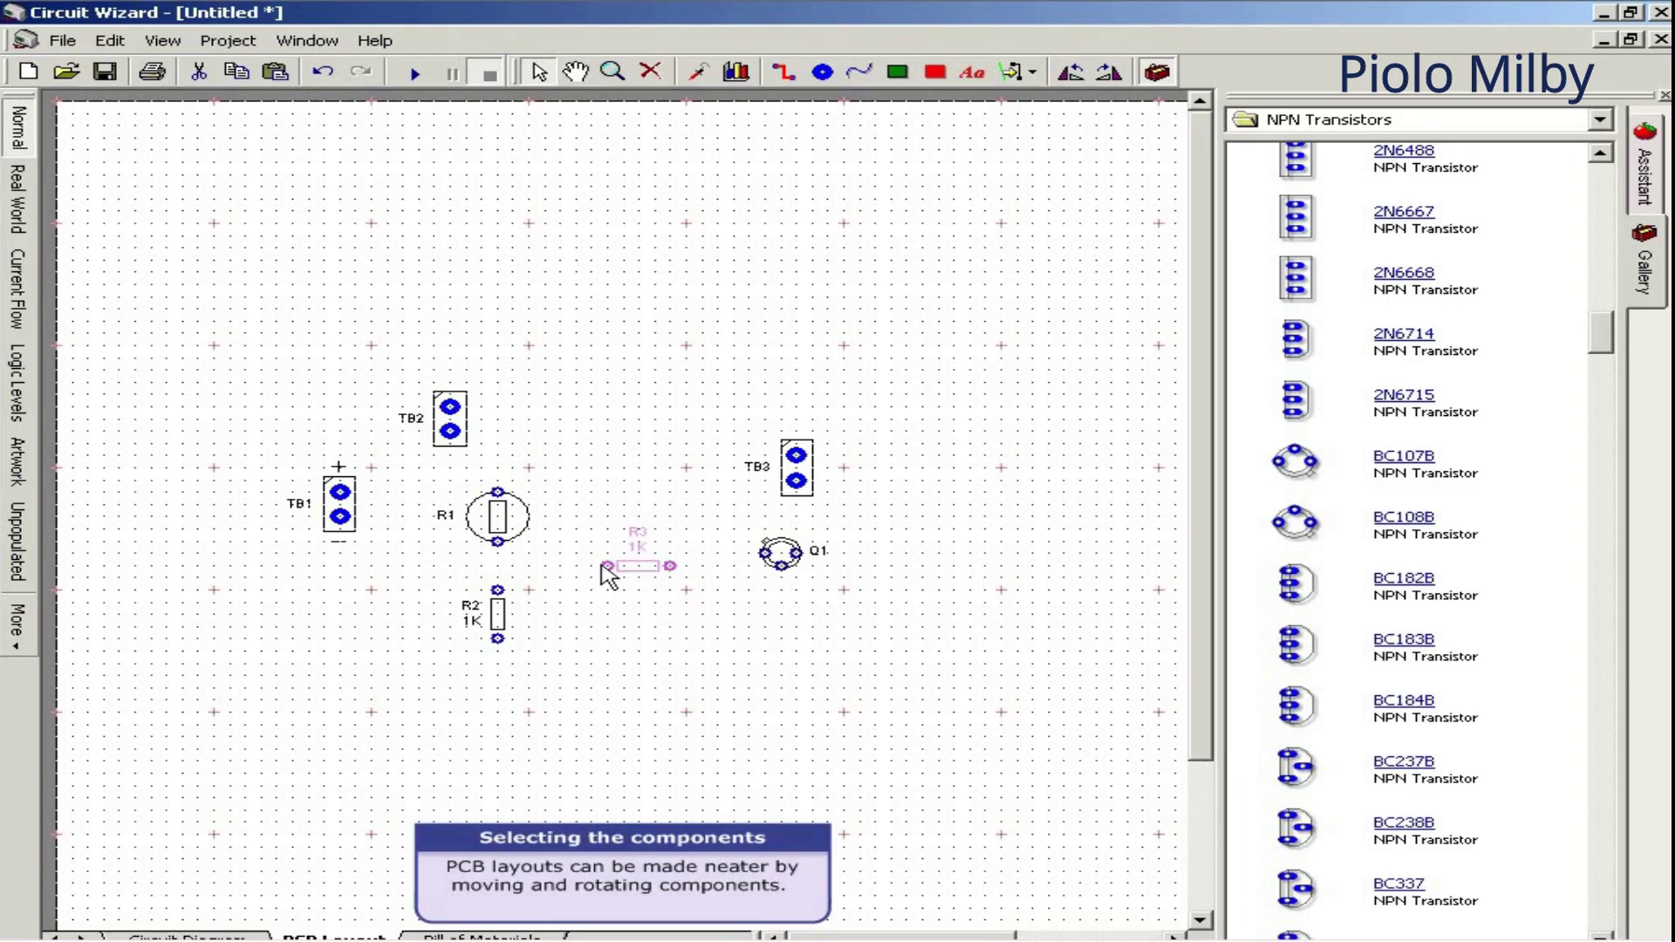
Move R1 right with R2 beneath it, and bring TB1 and TB2 closer.
click(510, 526)
drag(510, 527, 559, 547)
drag(497, 615, 550, 617)
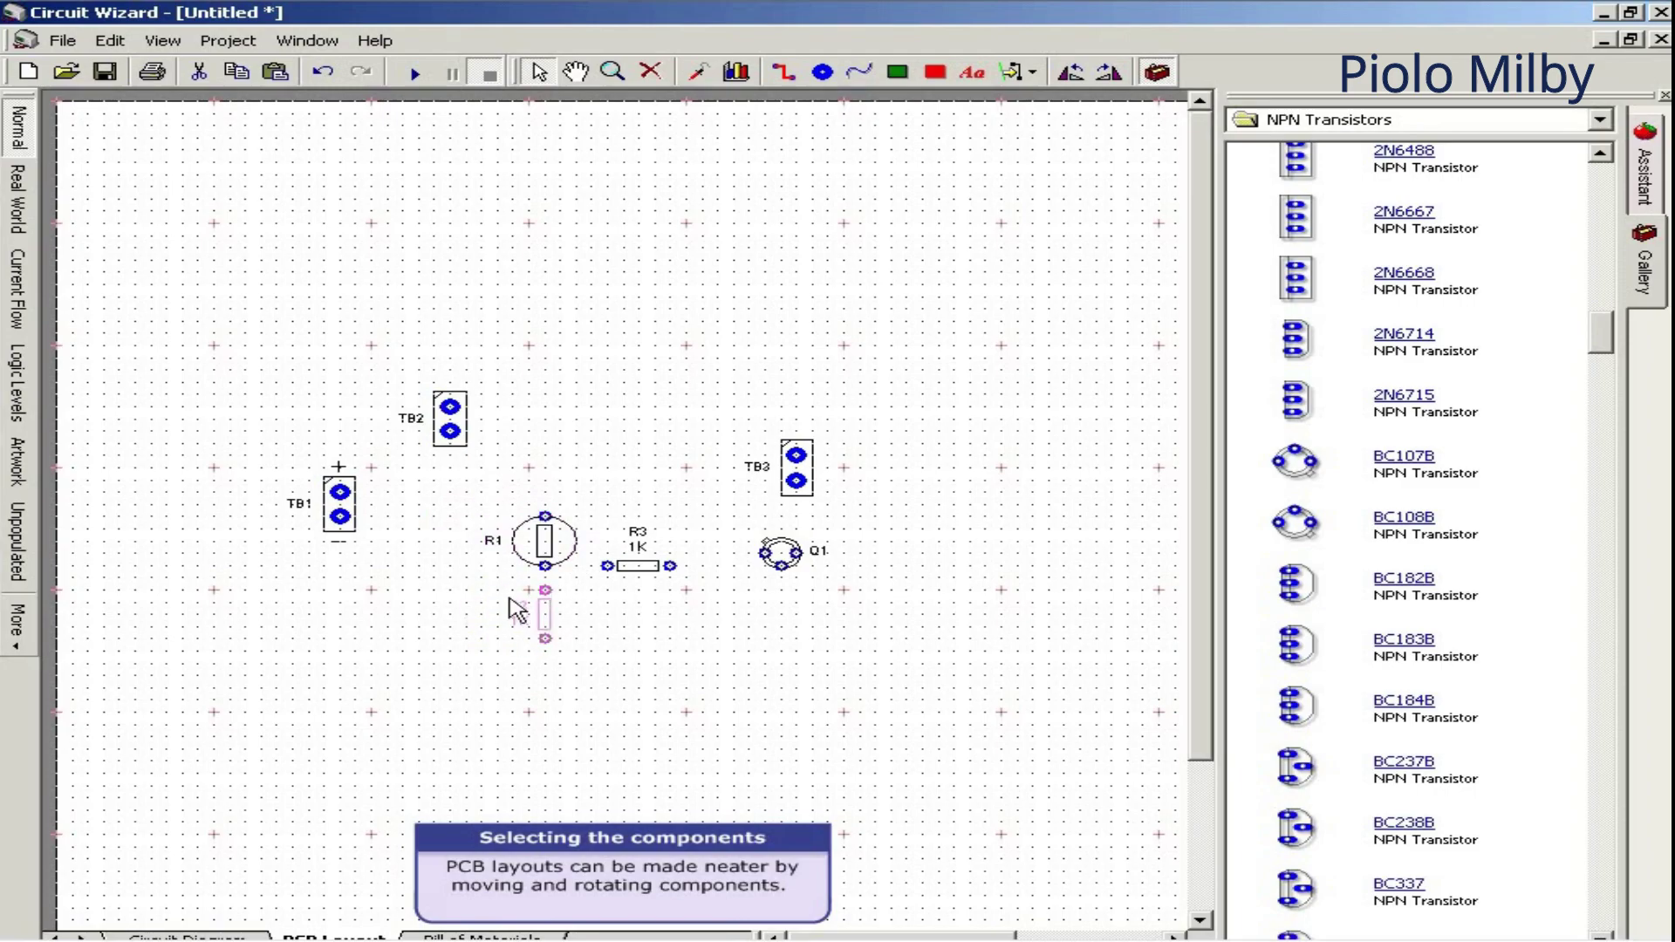
click(413, 576)
drag(339, 504, 403, 539)
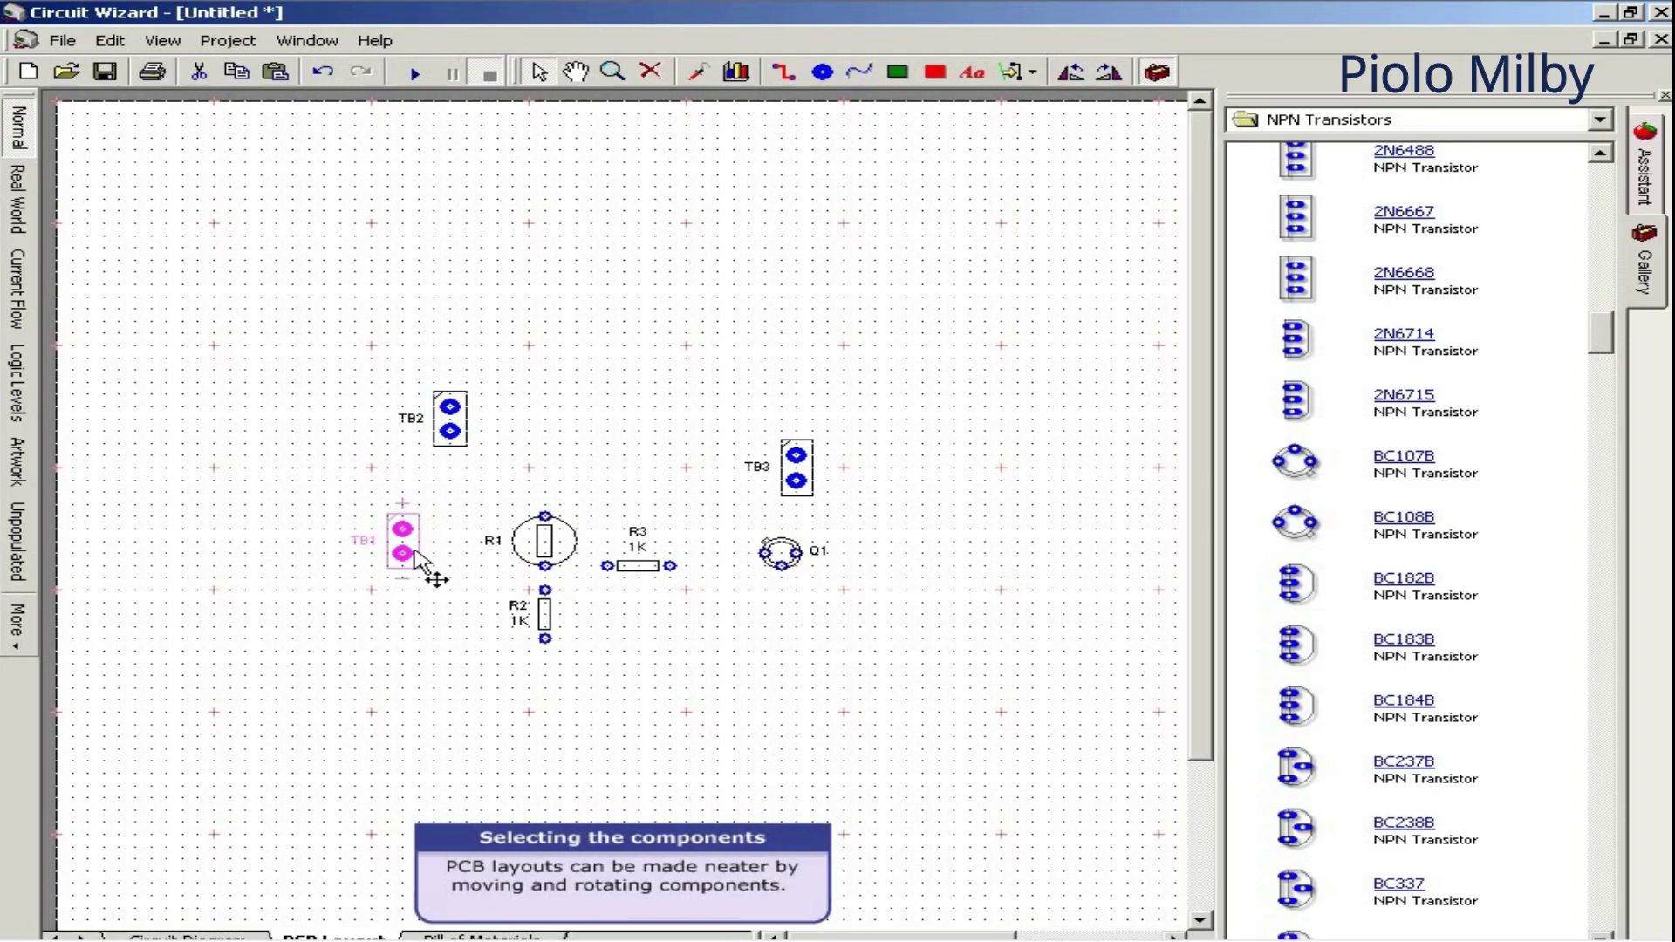
click(451, 421)
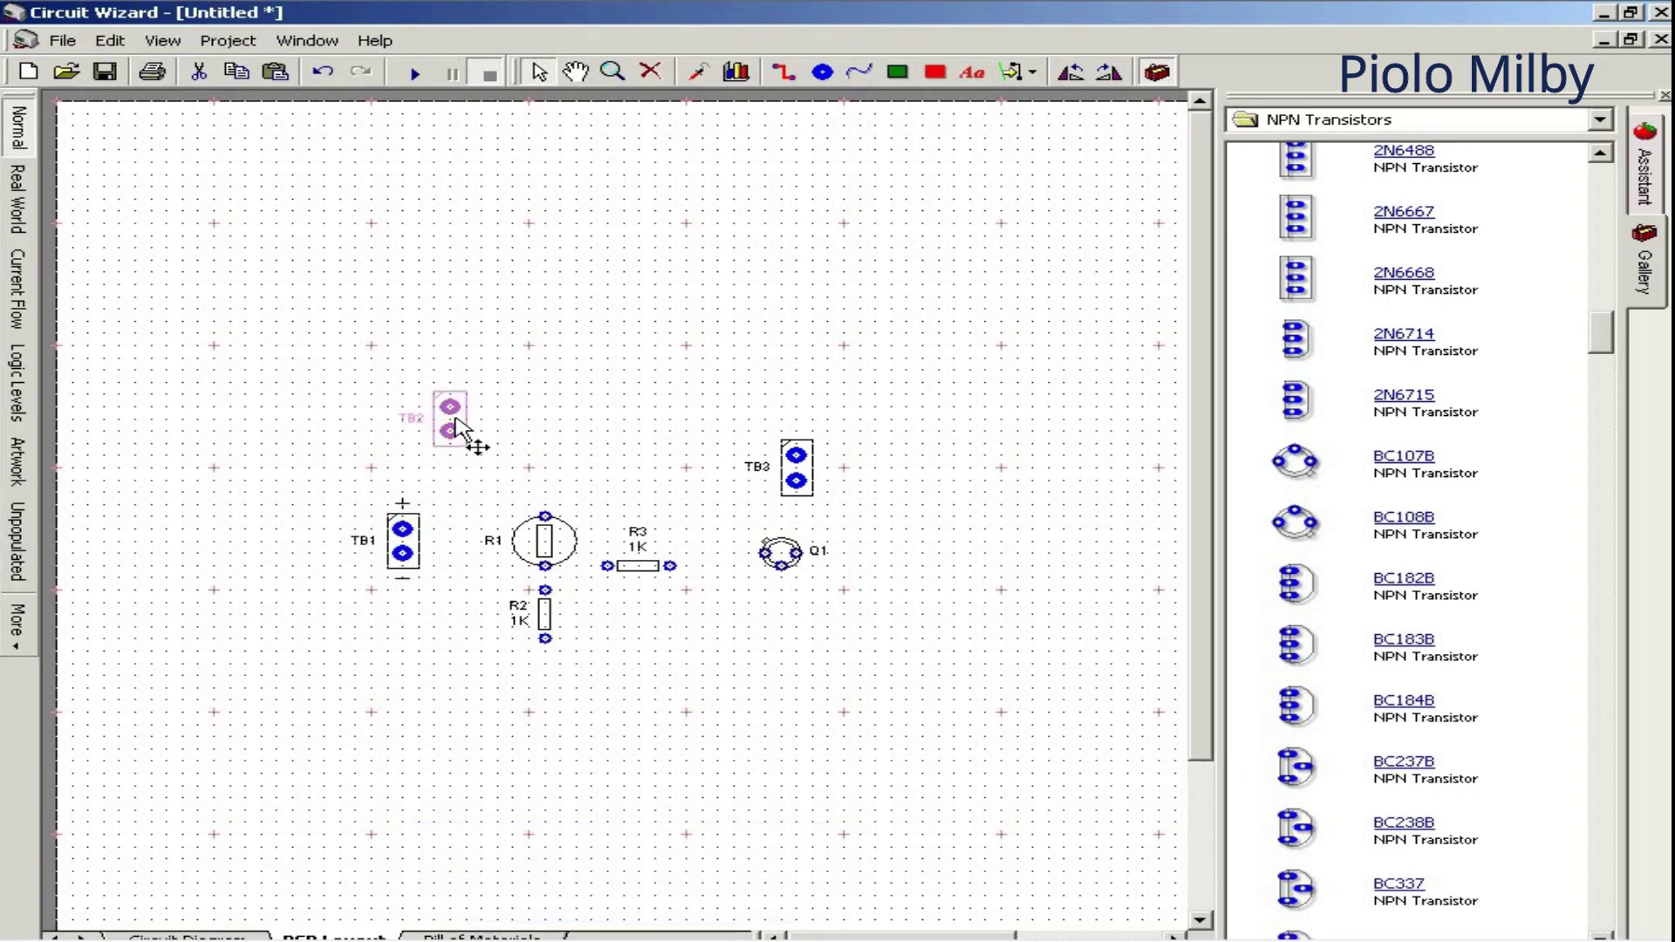
drag(455, 426, 491, 458)
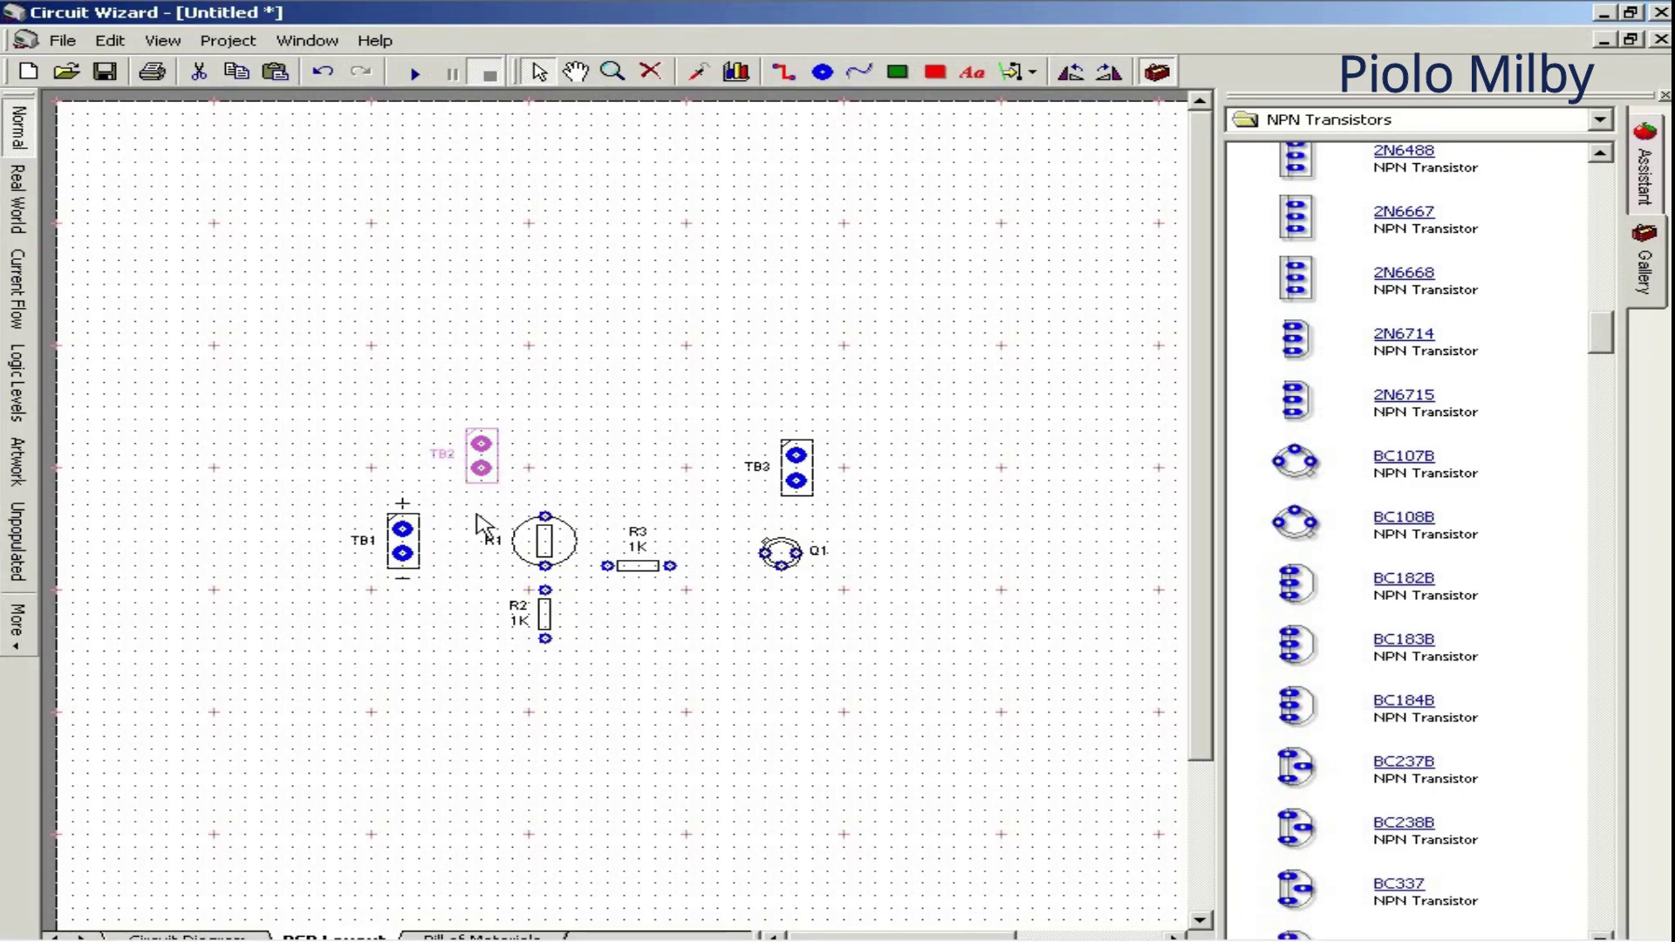
drag(403, 539, 417, 539)
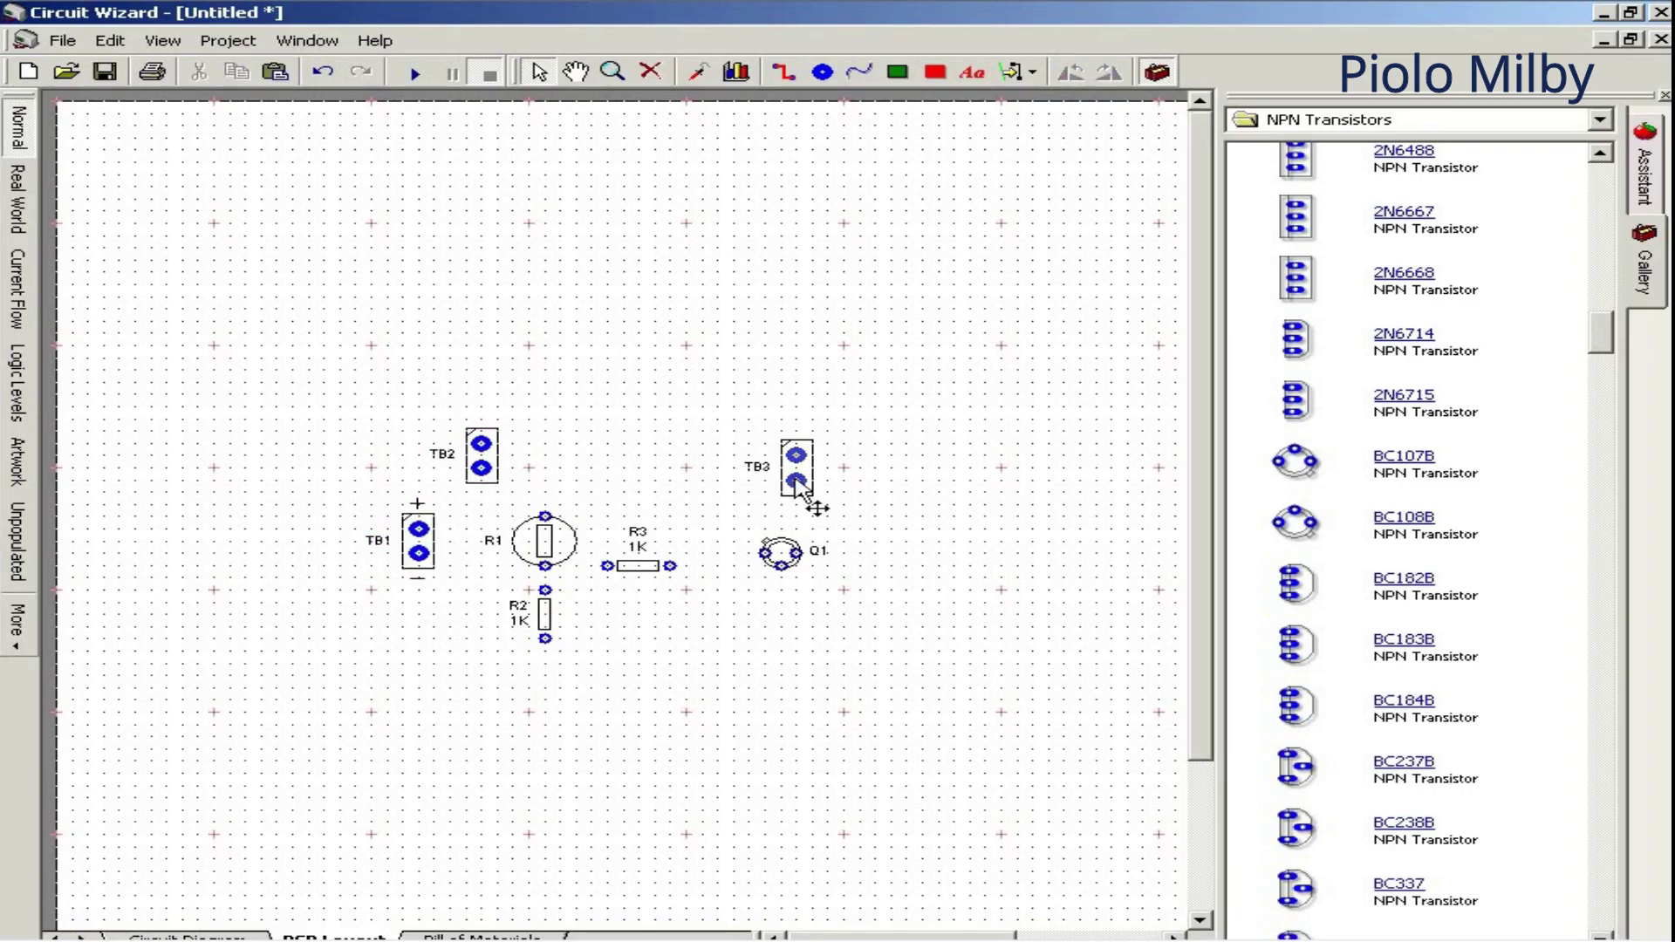
Set TB3 just above Q1 and shift R3 between R1 and Q1.
mouse_move(795, 477)
mouse_down()
mouse_move(798, 494)
mouse_move(783, 491)
mouse_up()
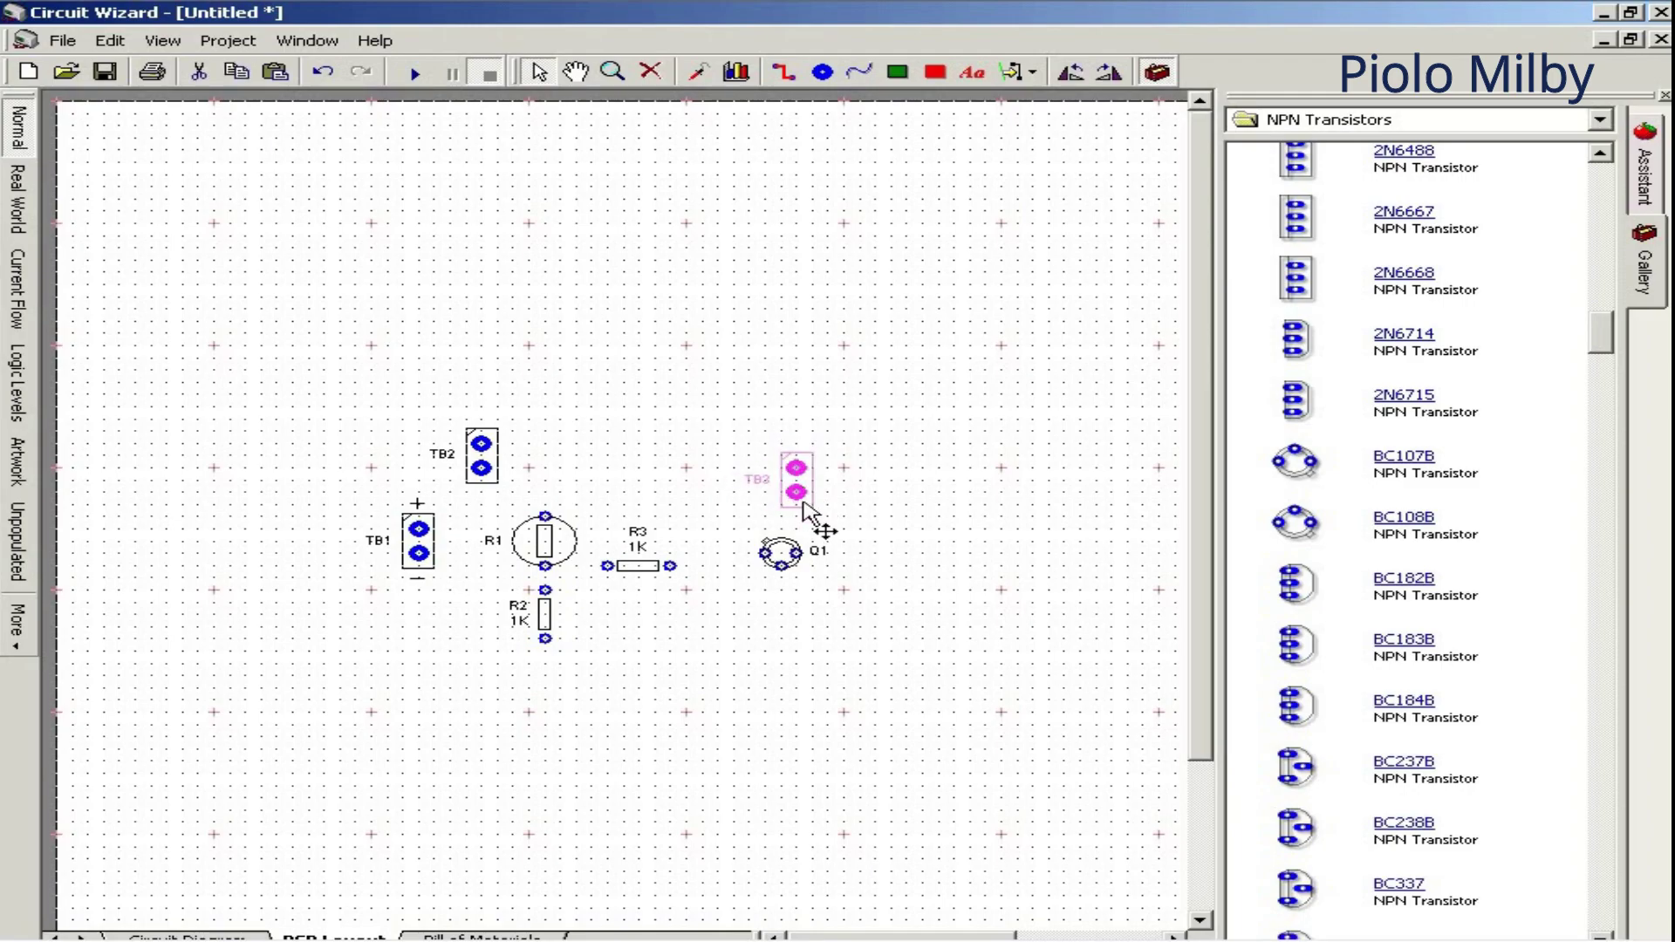
click(801, 635)
click(638, 567)
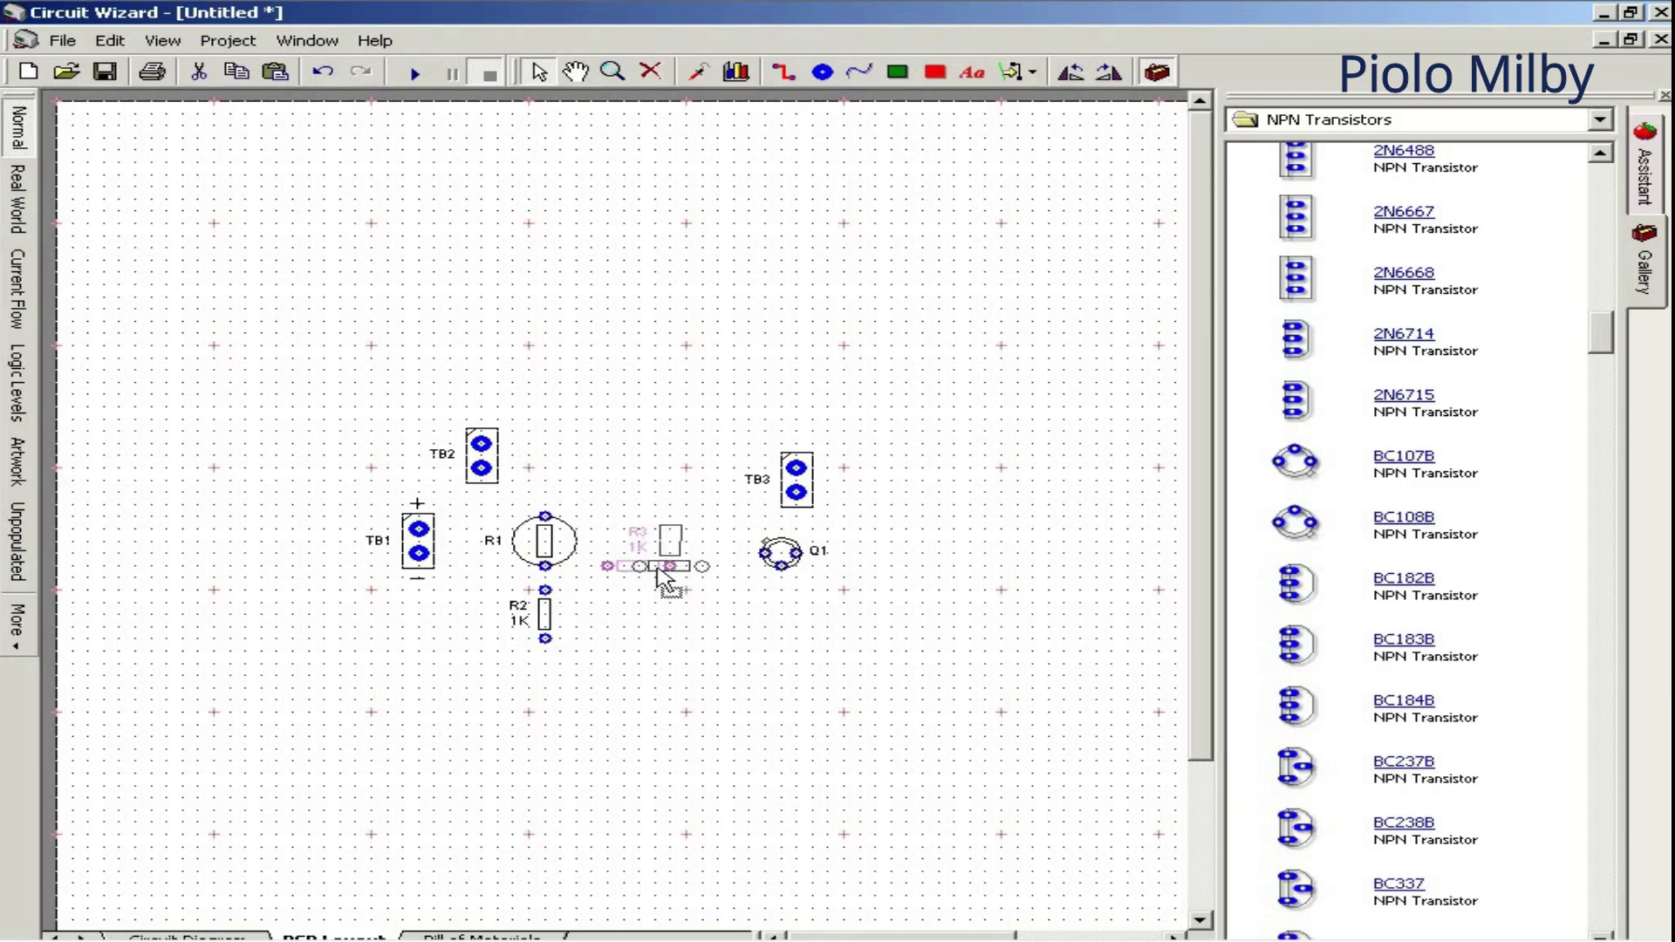
drag(638, 576, 671, 576)
click(713, 655)
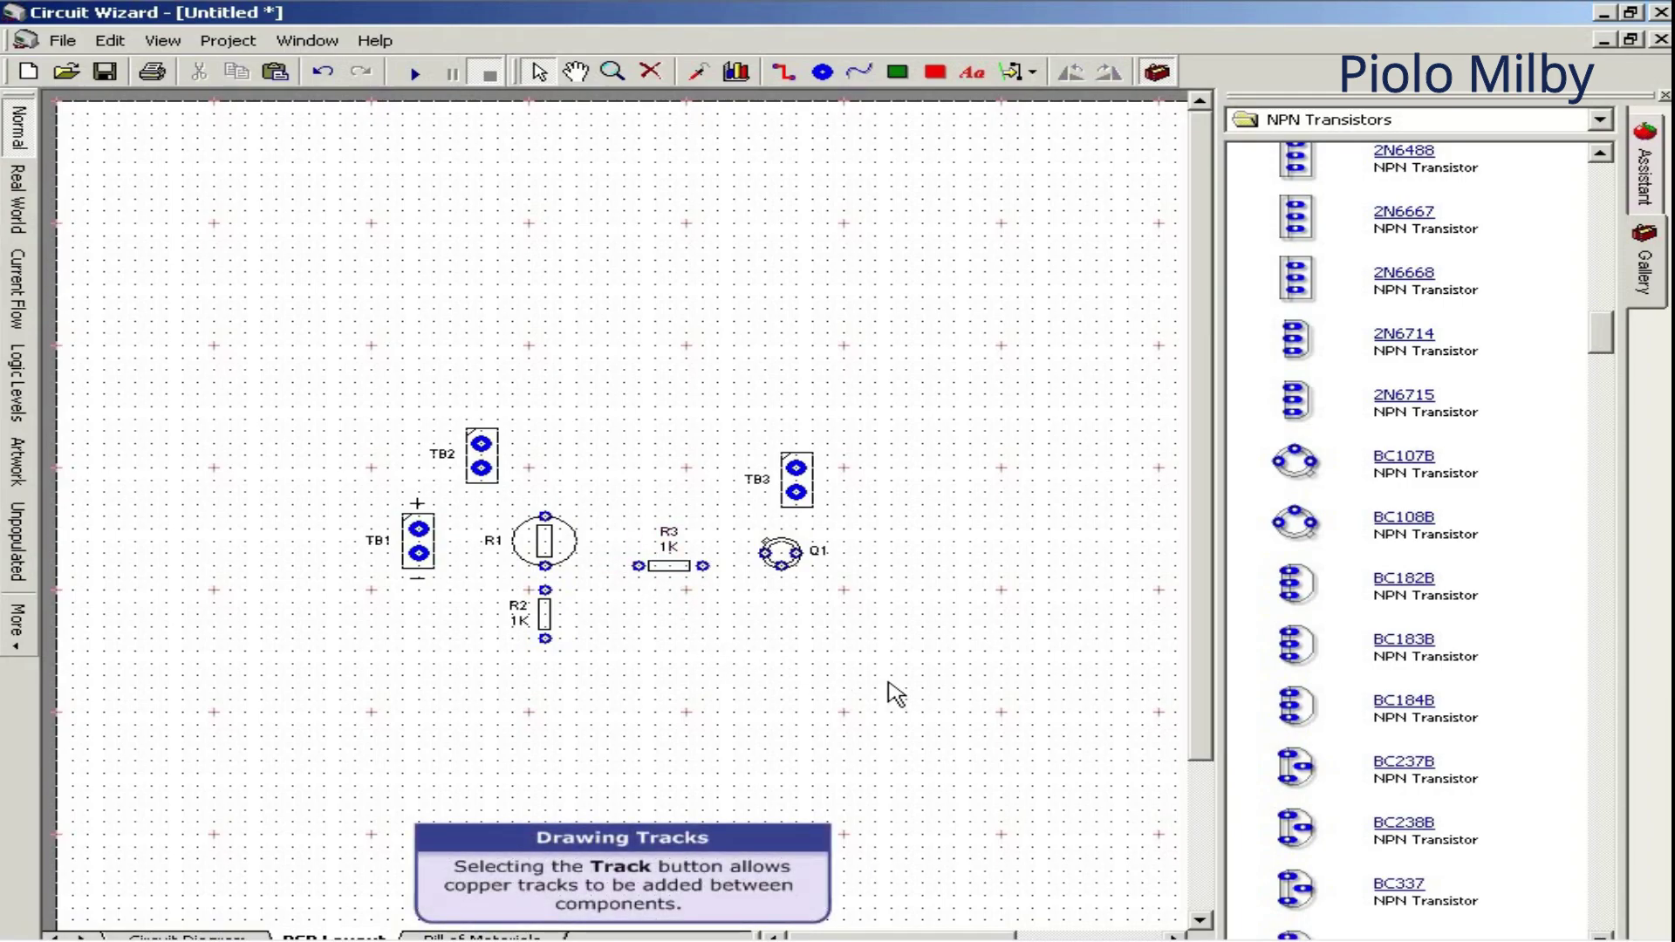
Draw tracks from TB1 to TB2, from TB2 to TB3, and from TB3 to Q1.
click(787, 74)
click(418, 530)
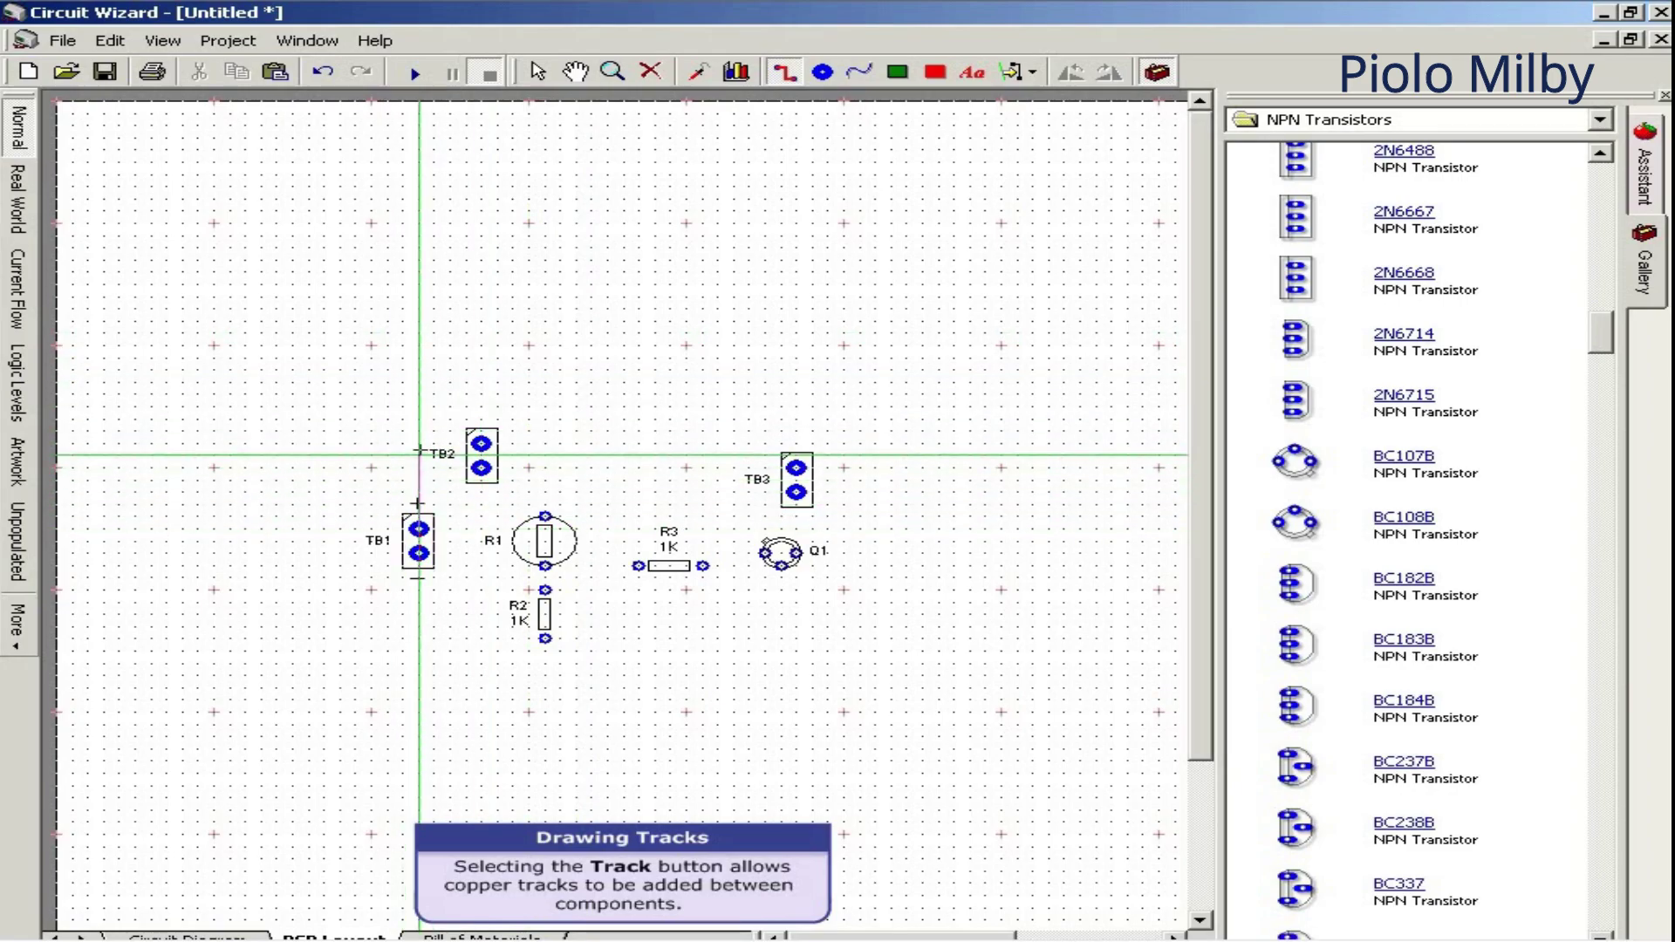
click(420, 445)
click(482, 446)
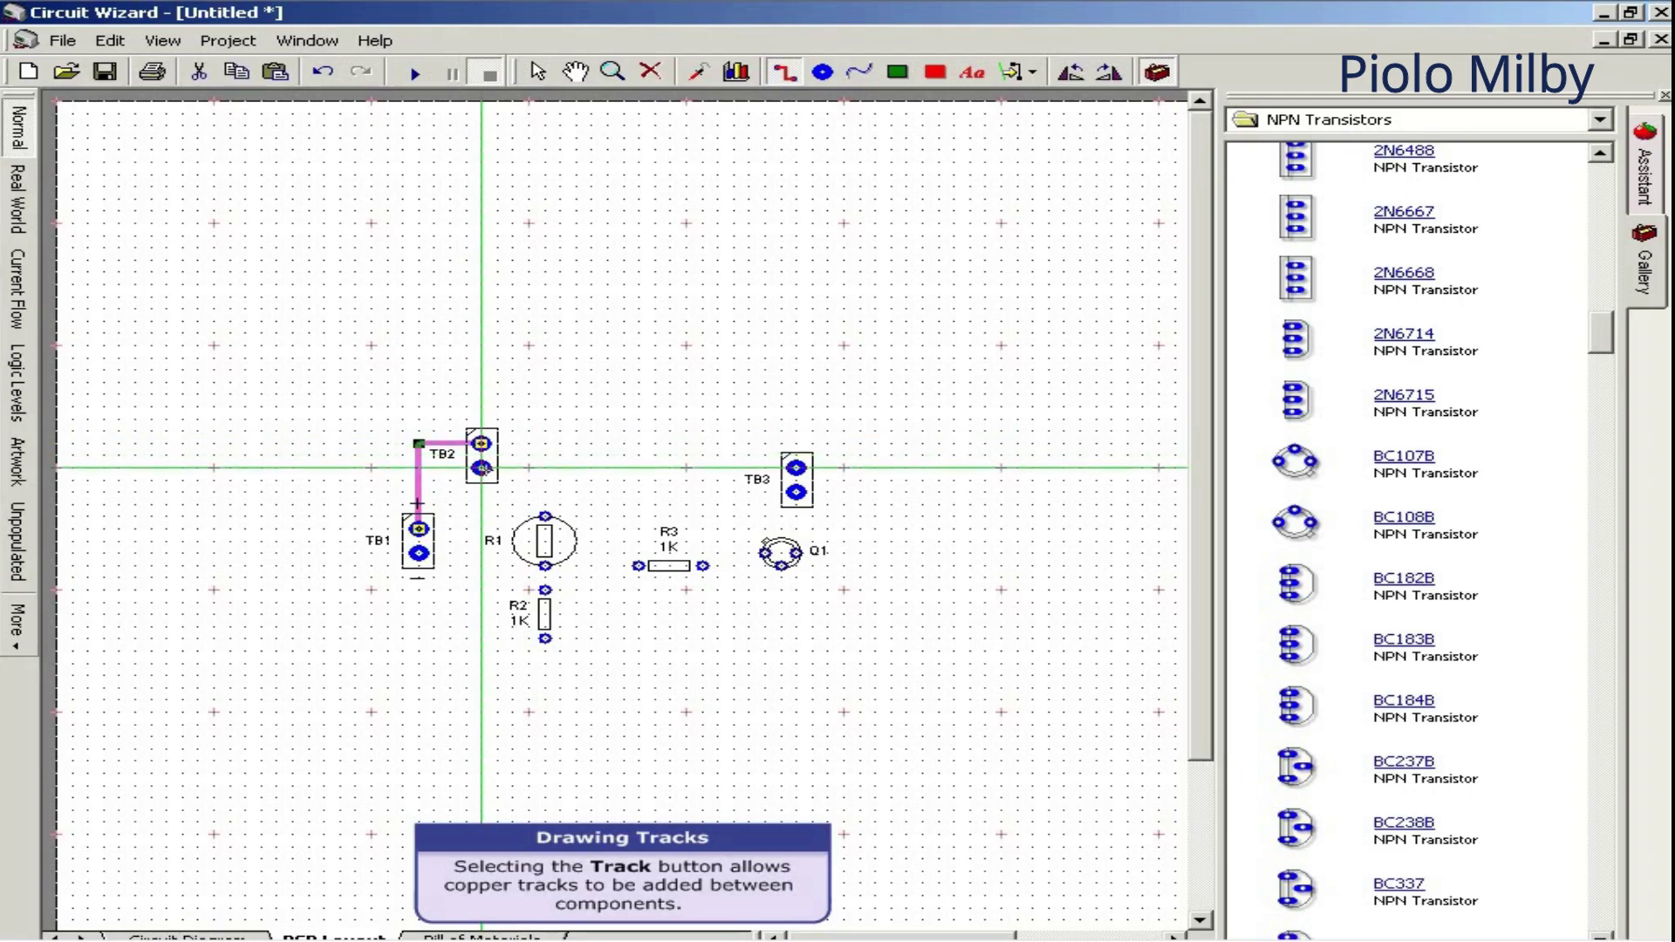
click(483, 468)
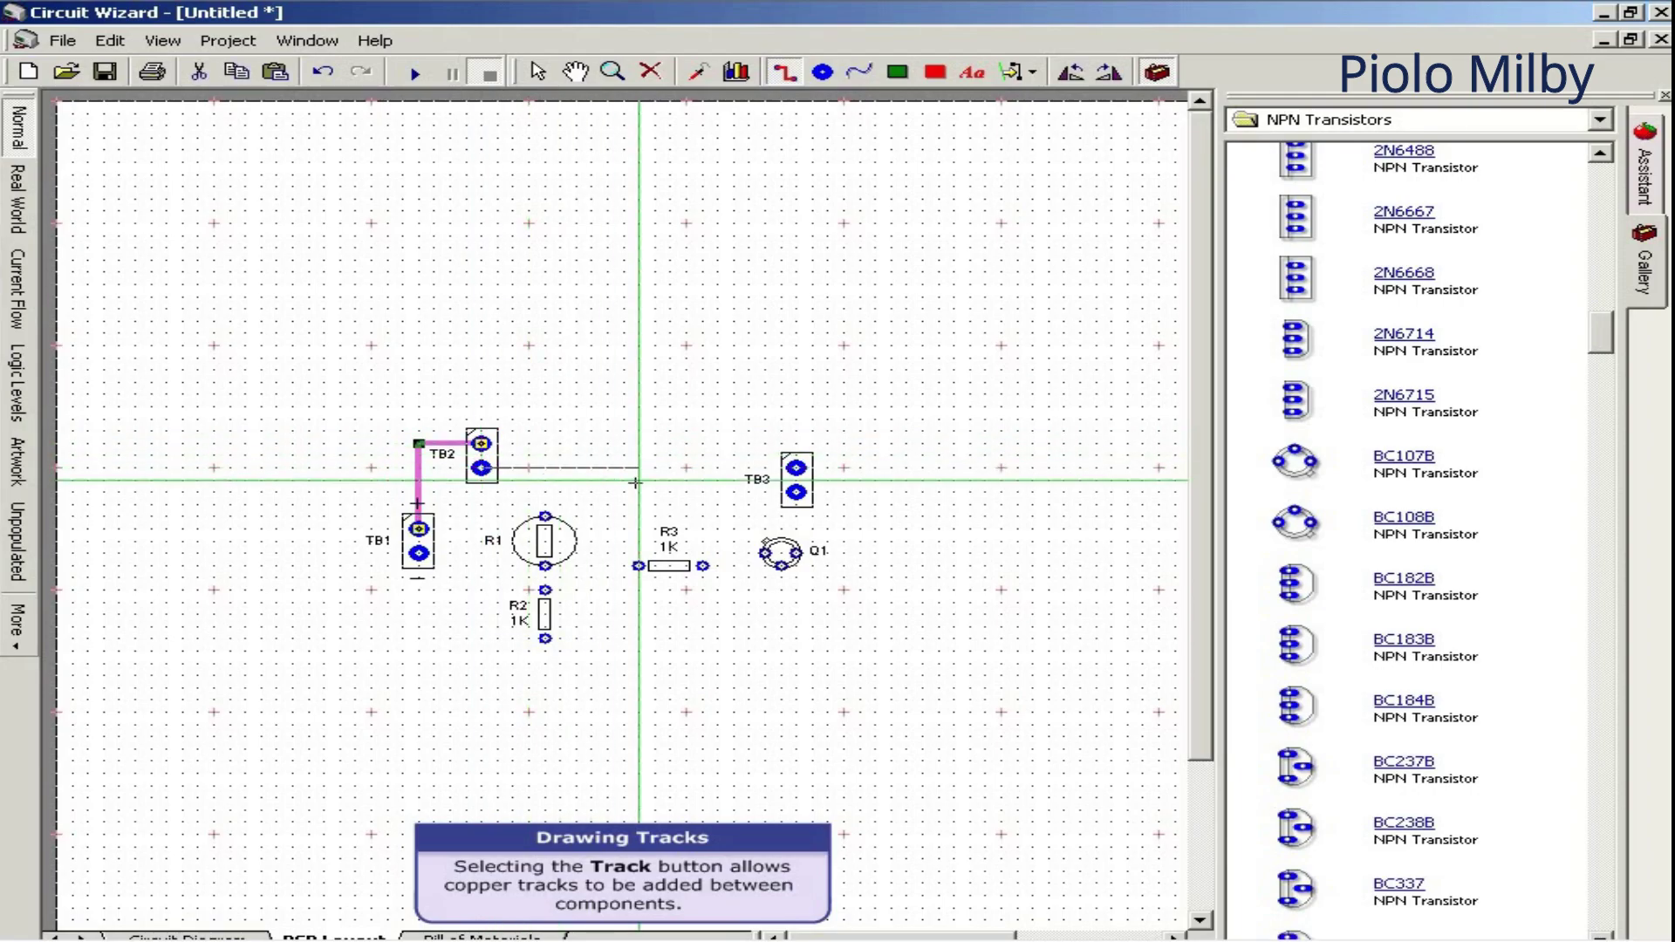
click(796, 468)
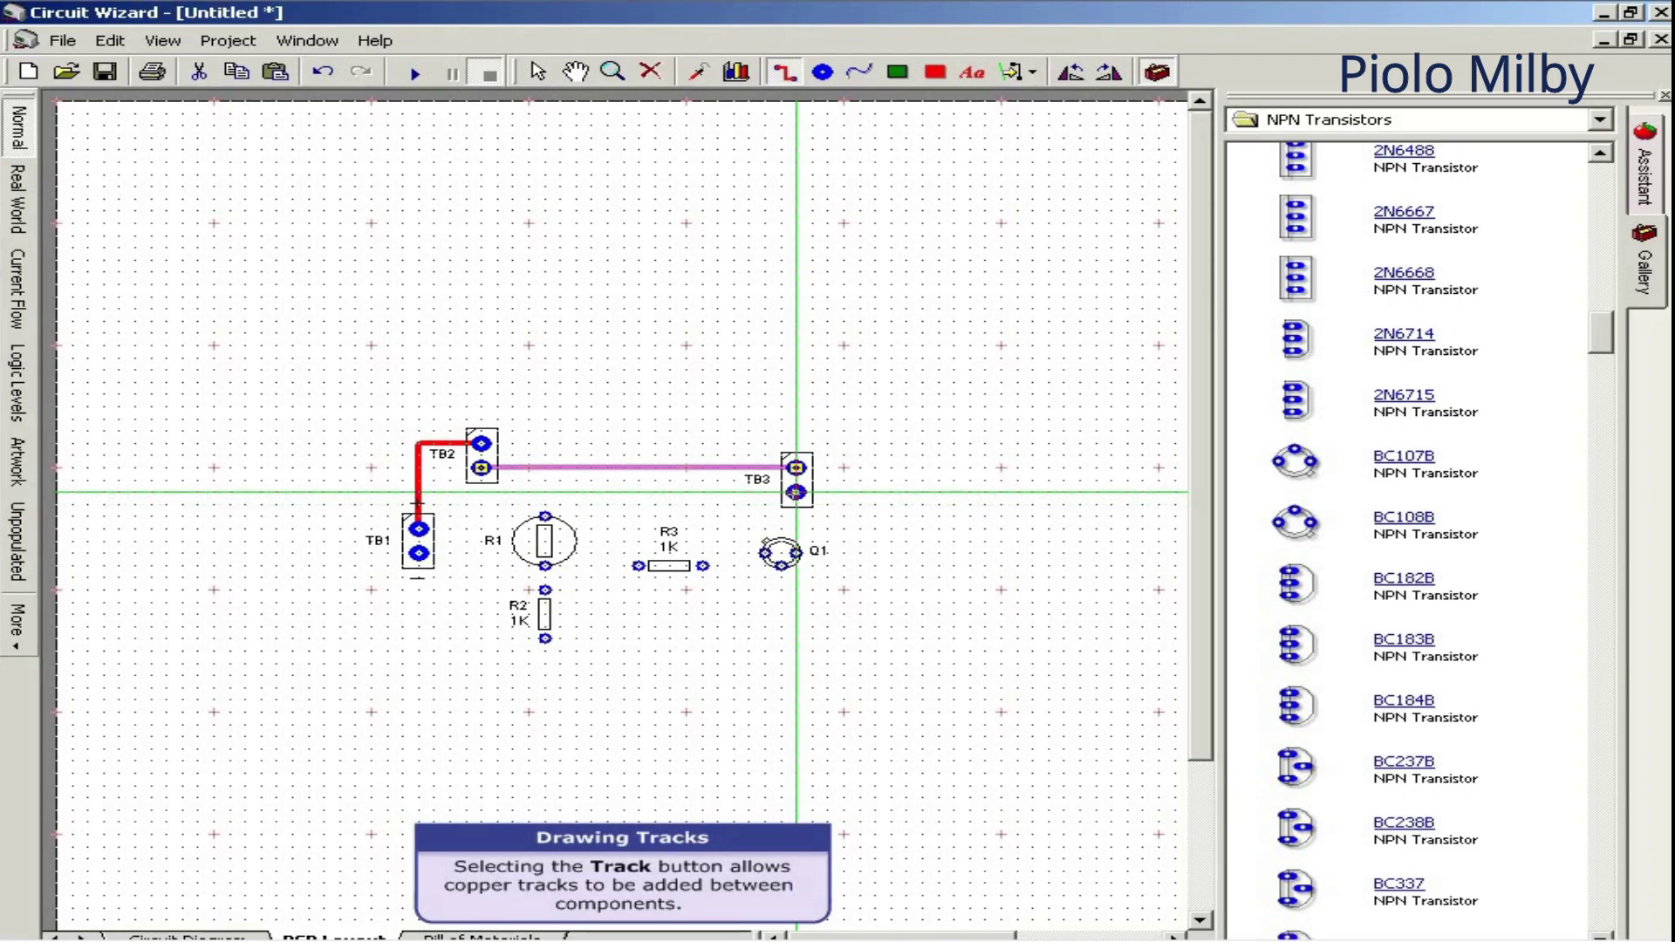
click(795, 493)
click(796, 556)
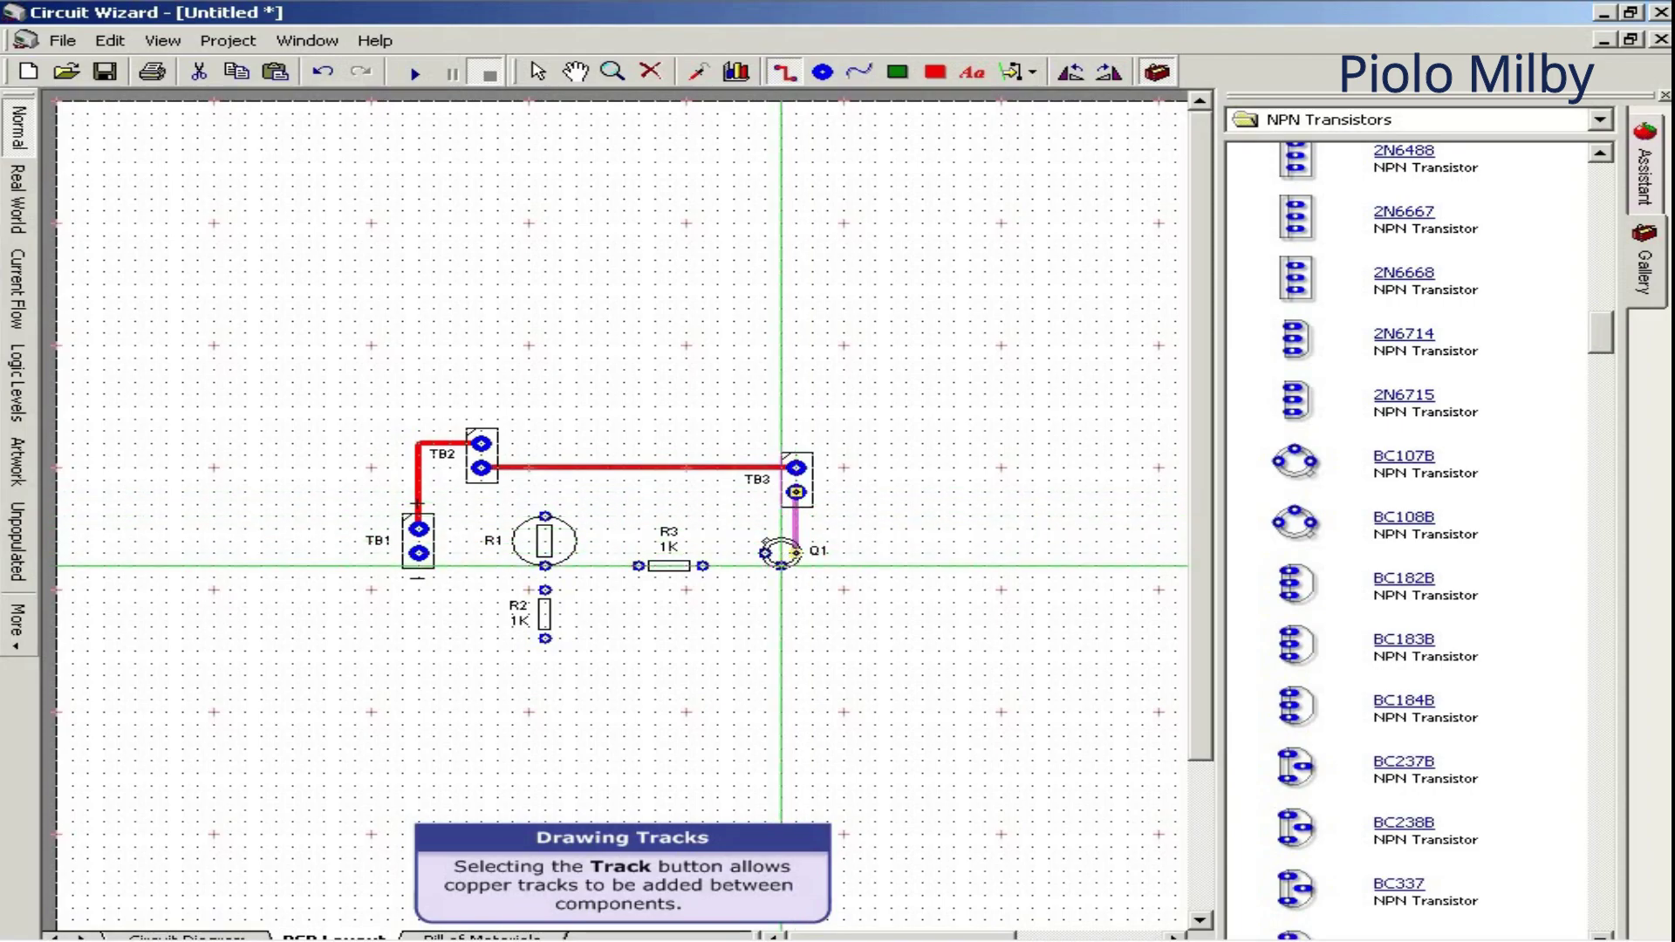
Draw tracks from Q1 to R3, R3 to R1, and R2 to TB1's lower pad.
click(780, 562)
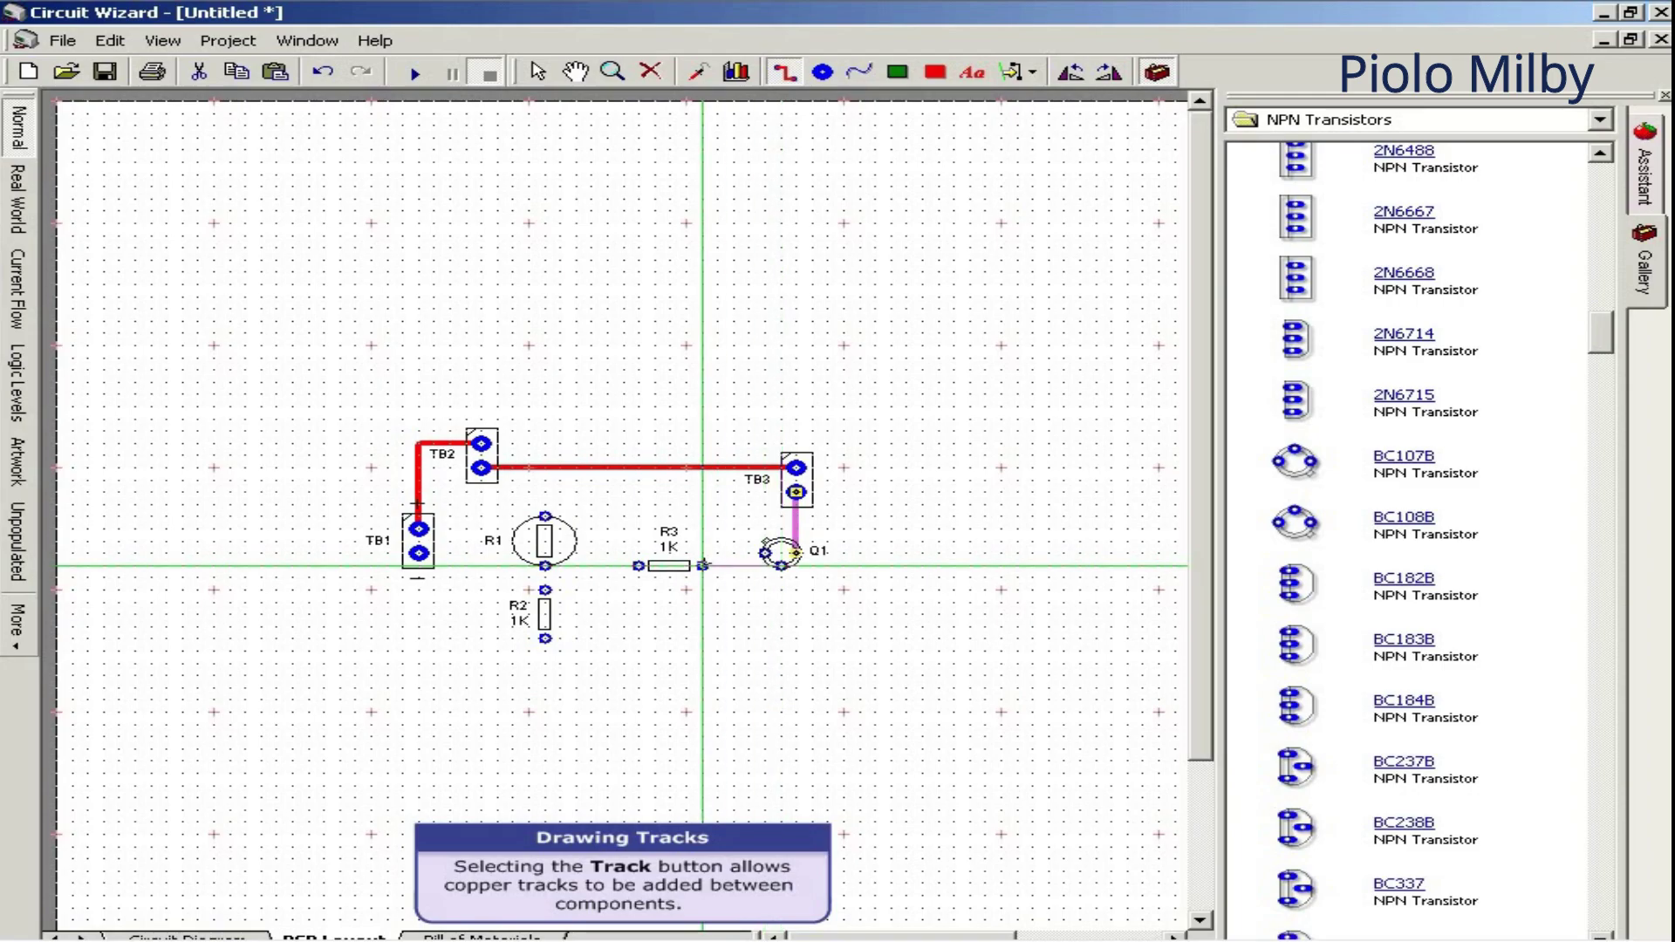
click(702, 566)
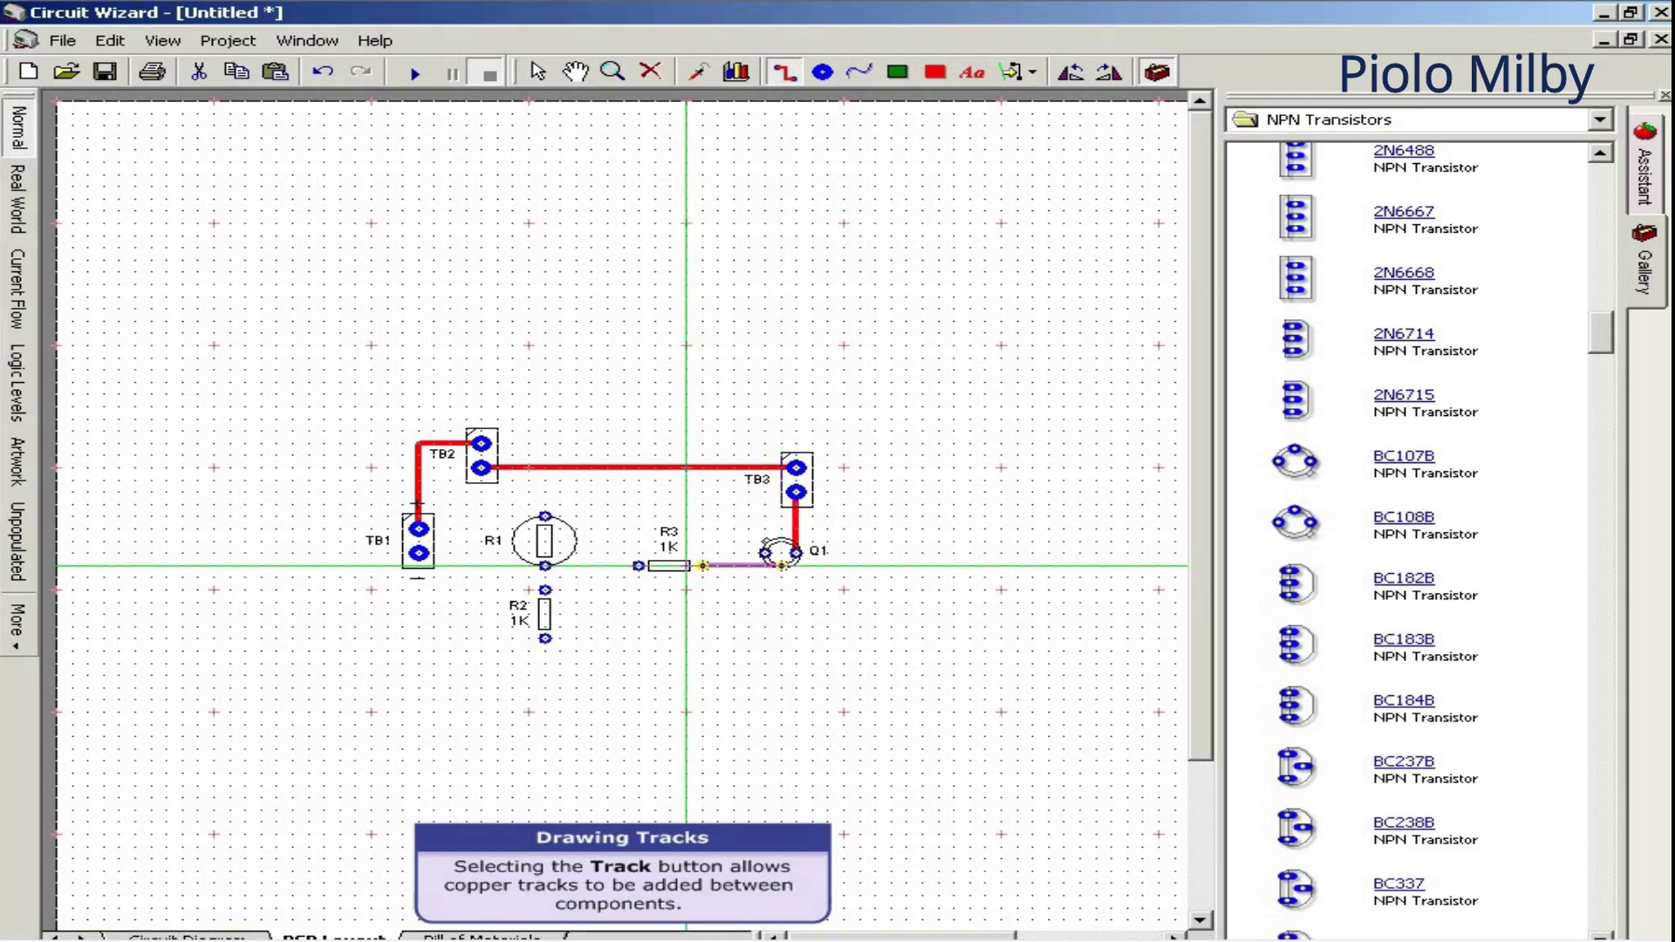
click(640, 565)
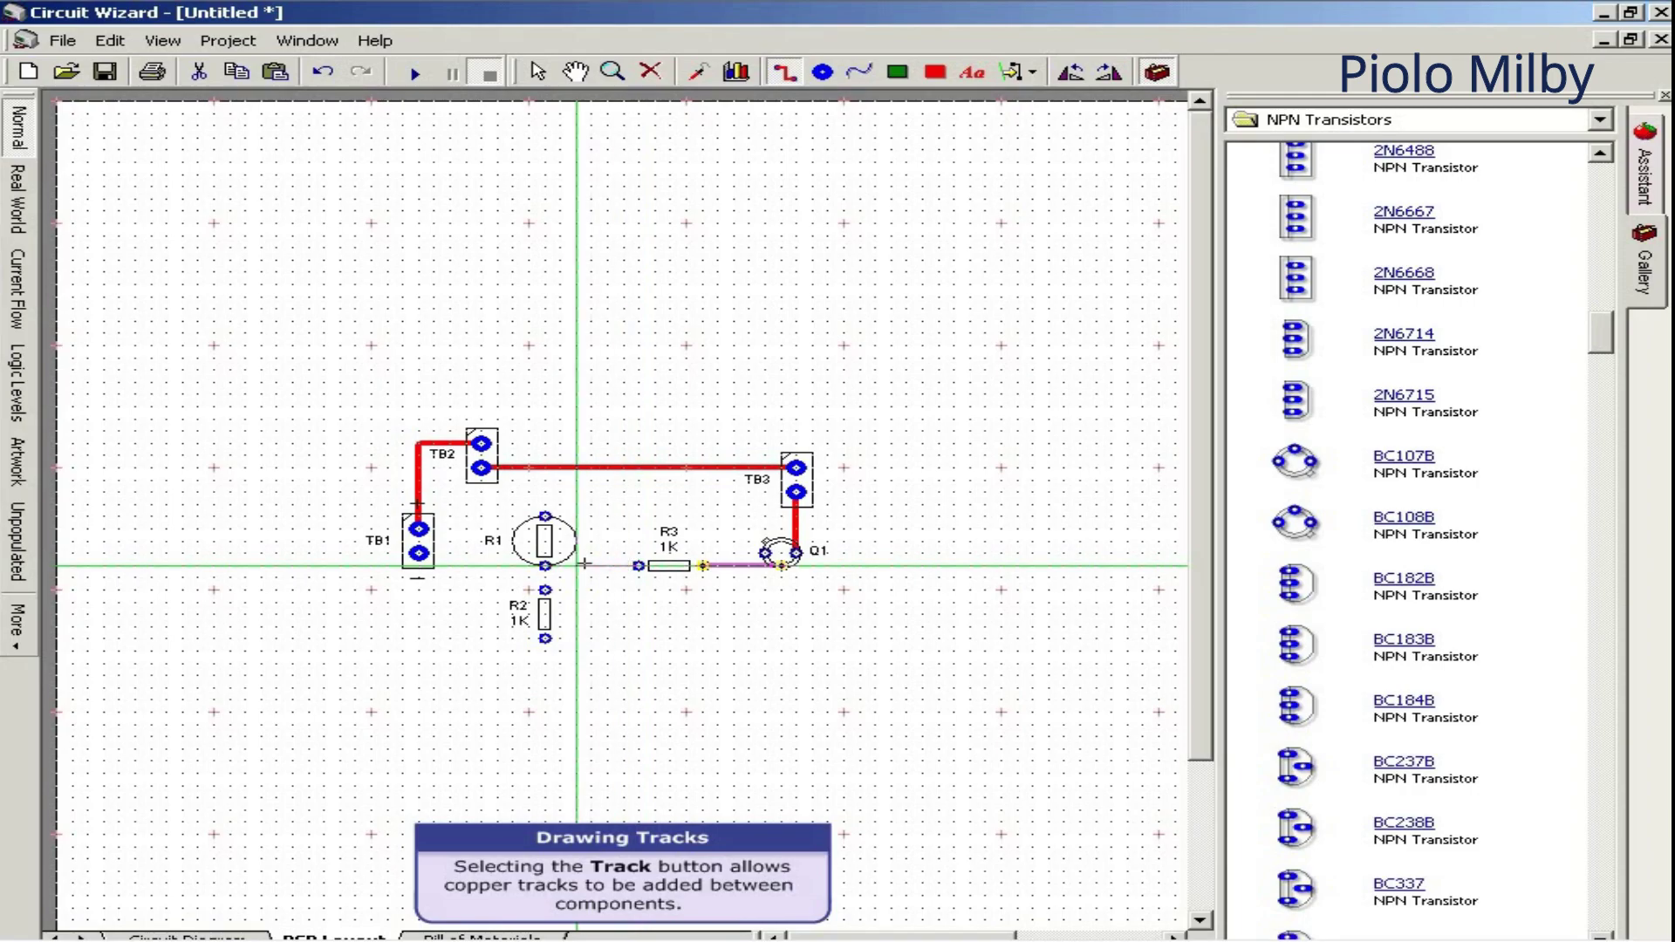
click(544, 565)
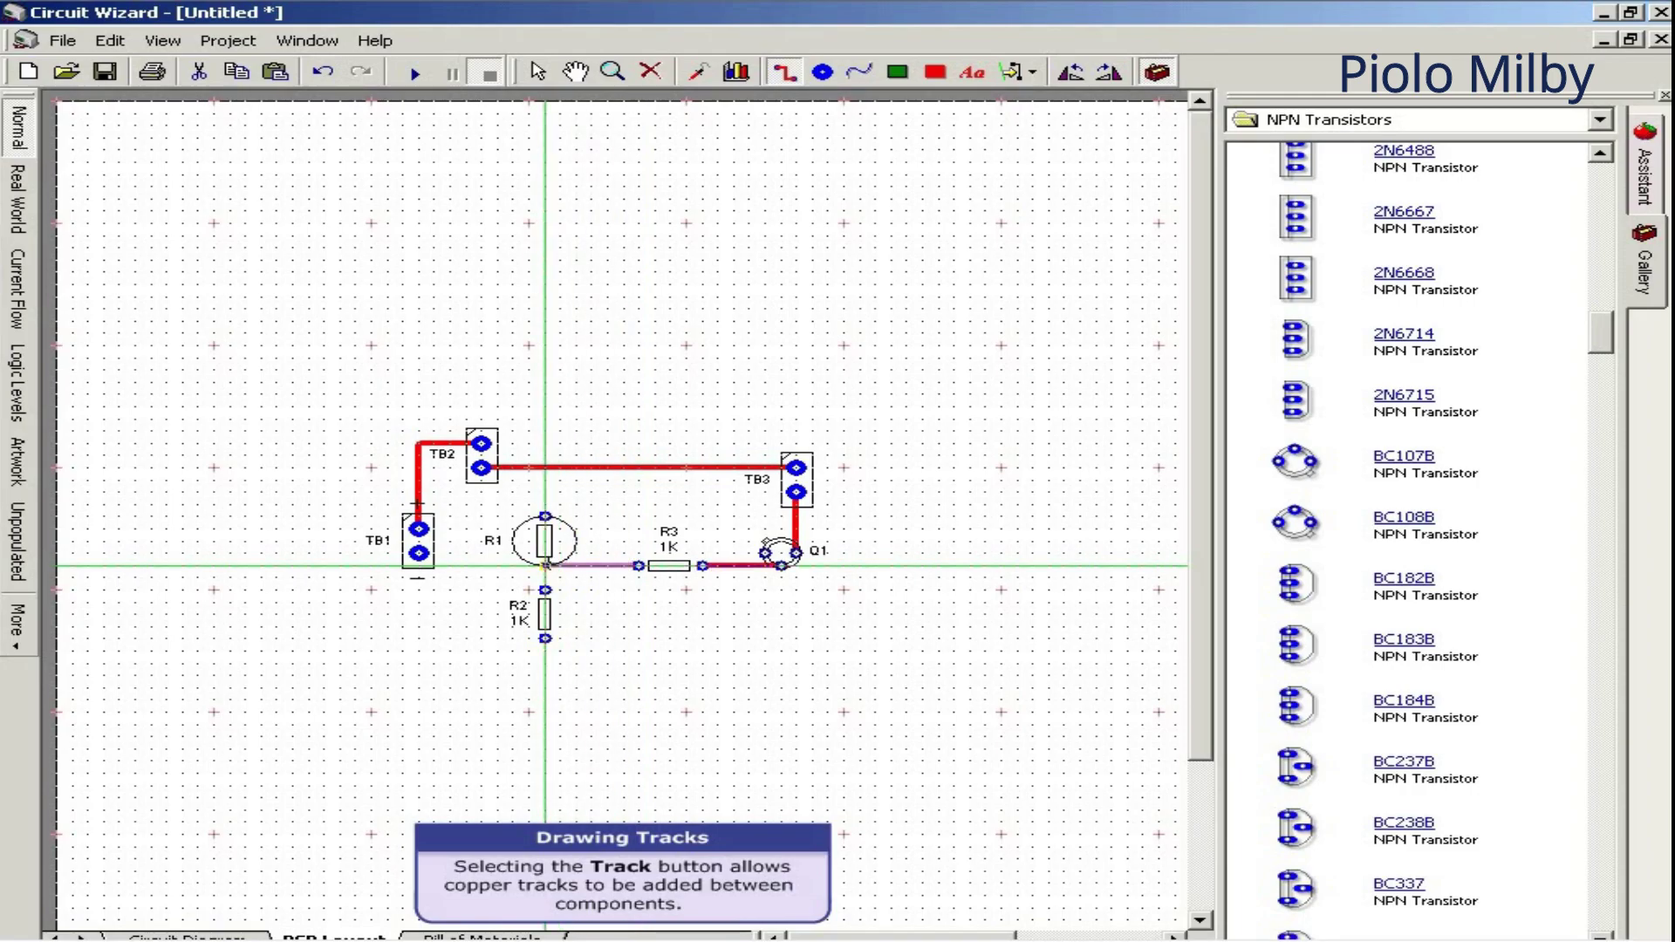
click(545, 565)
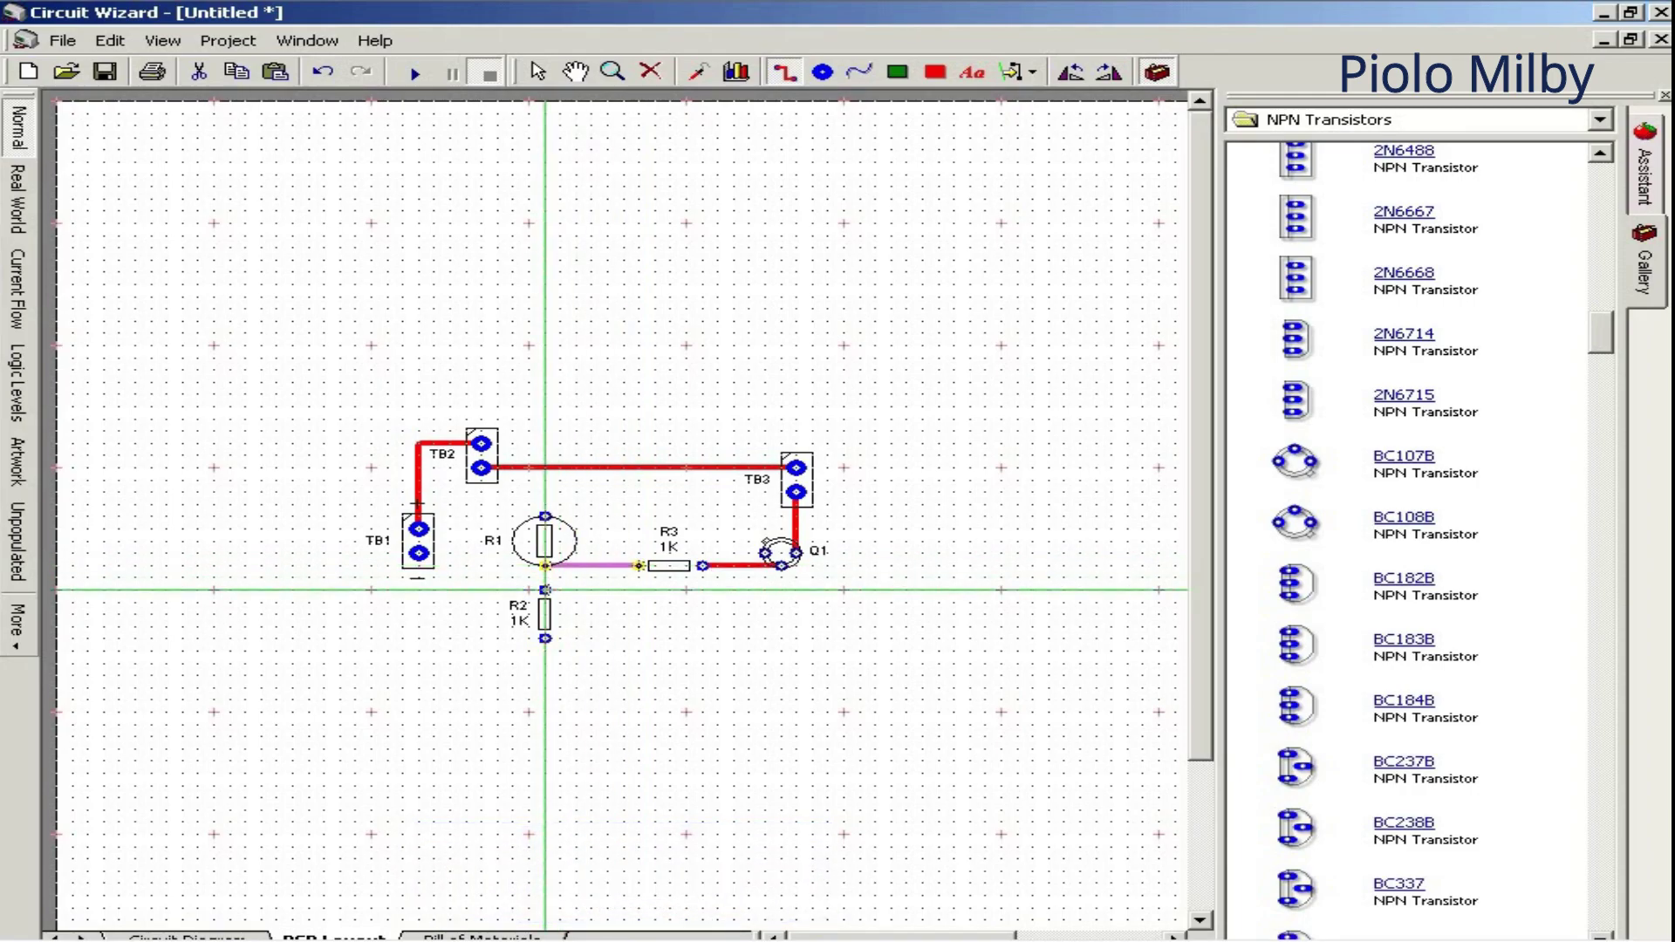
click(546, 637)
click(419, 637)
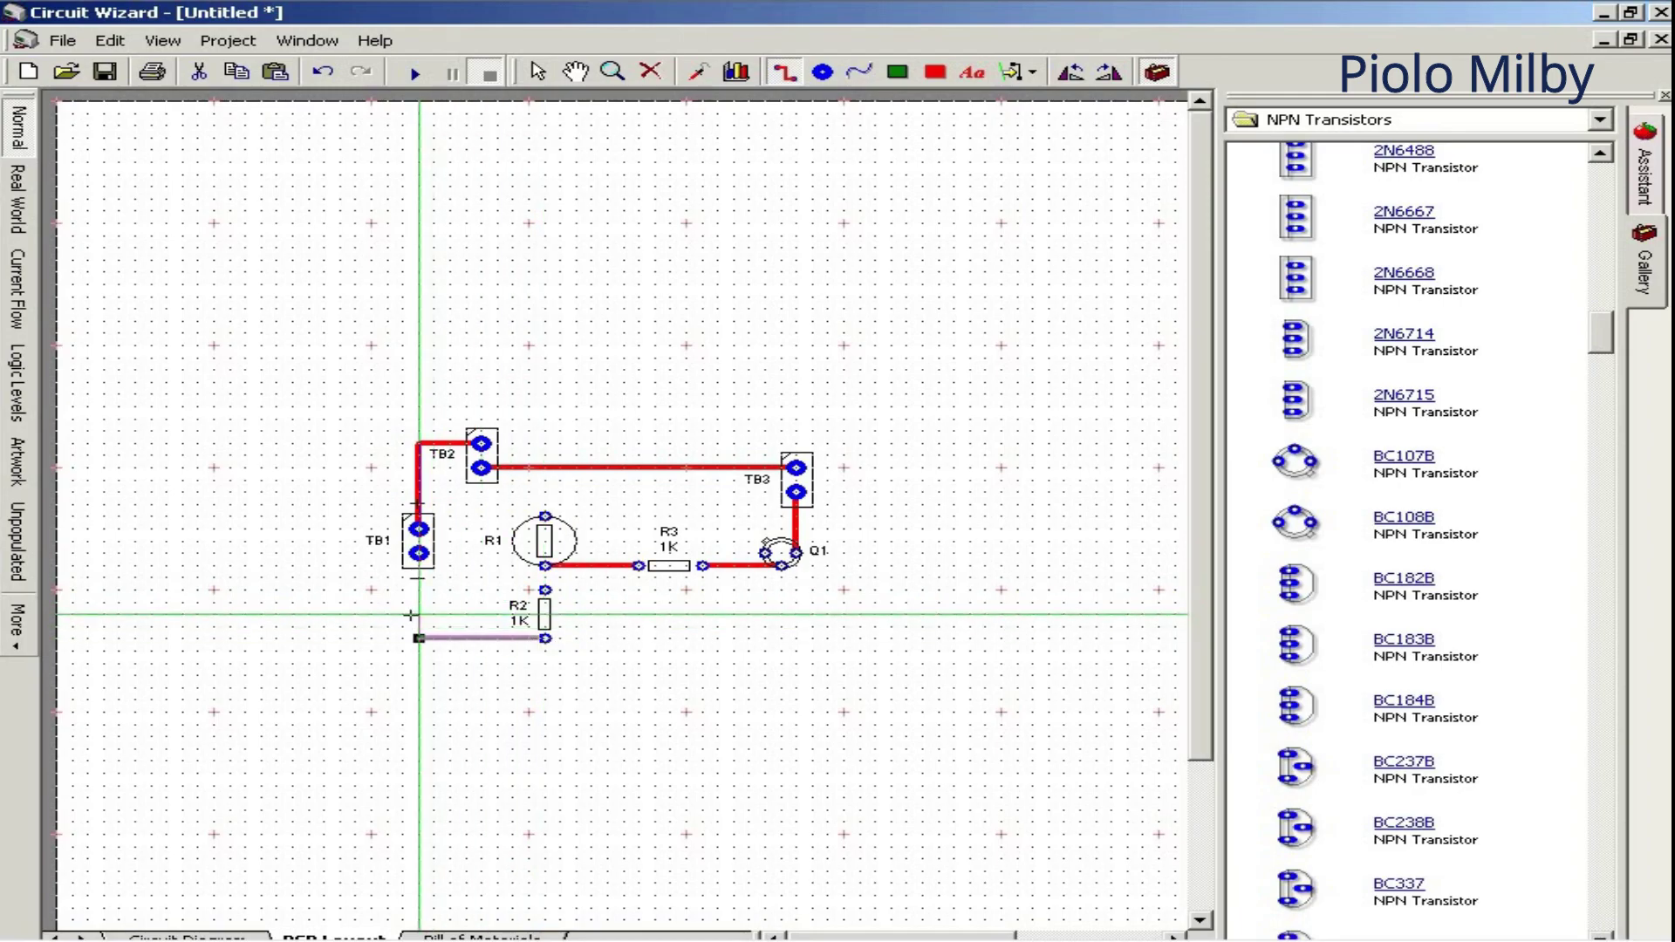
click(418, 553)
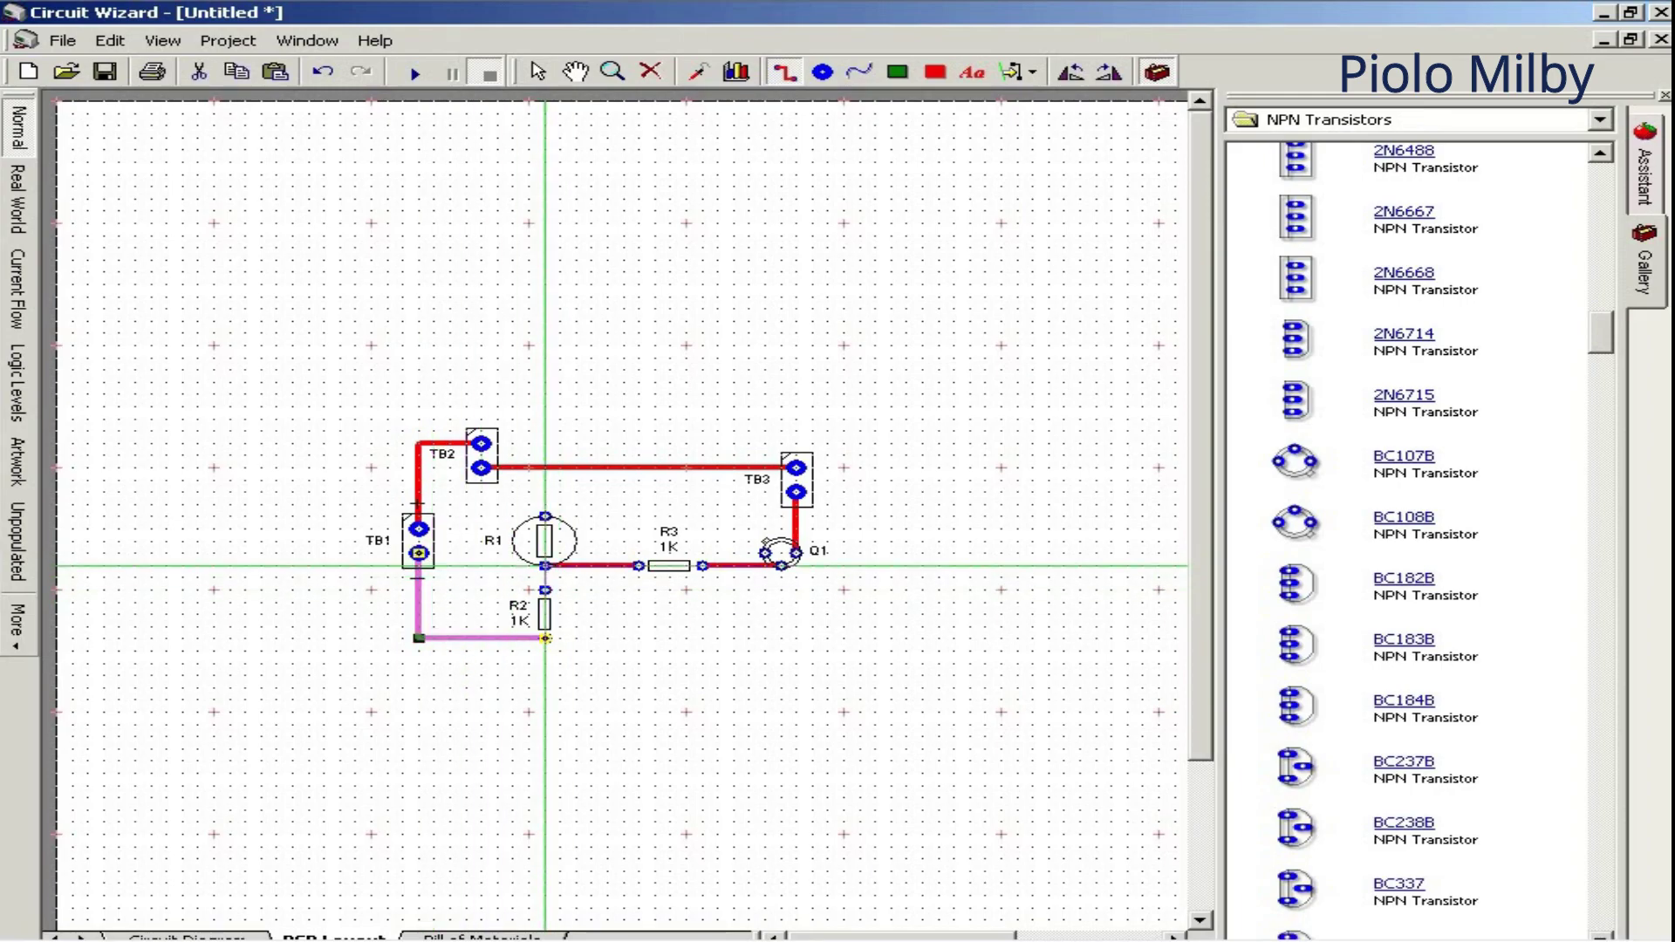
Draw tracks joining R1 to R2, R1 to the top track, Q1 to R3, and R3 to R2.
click(546, 565)
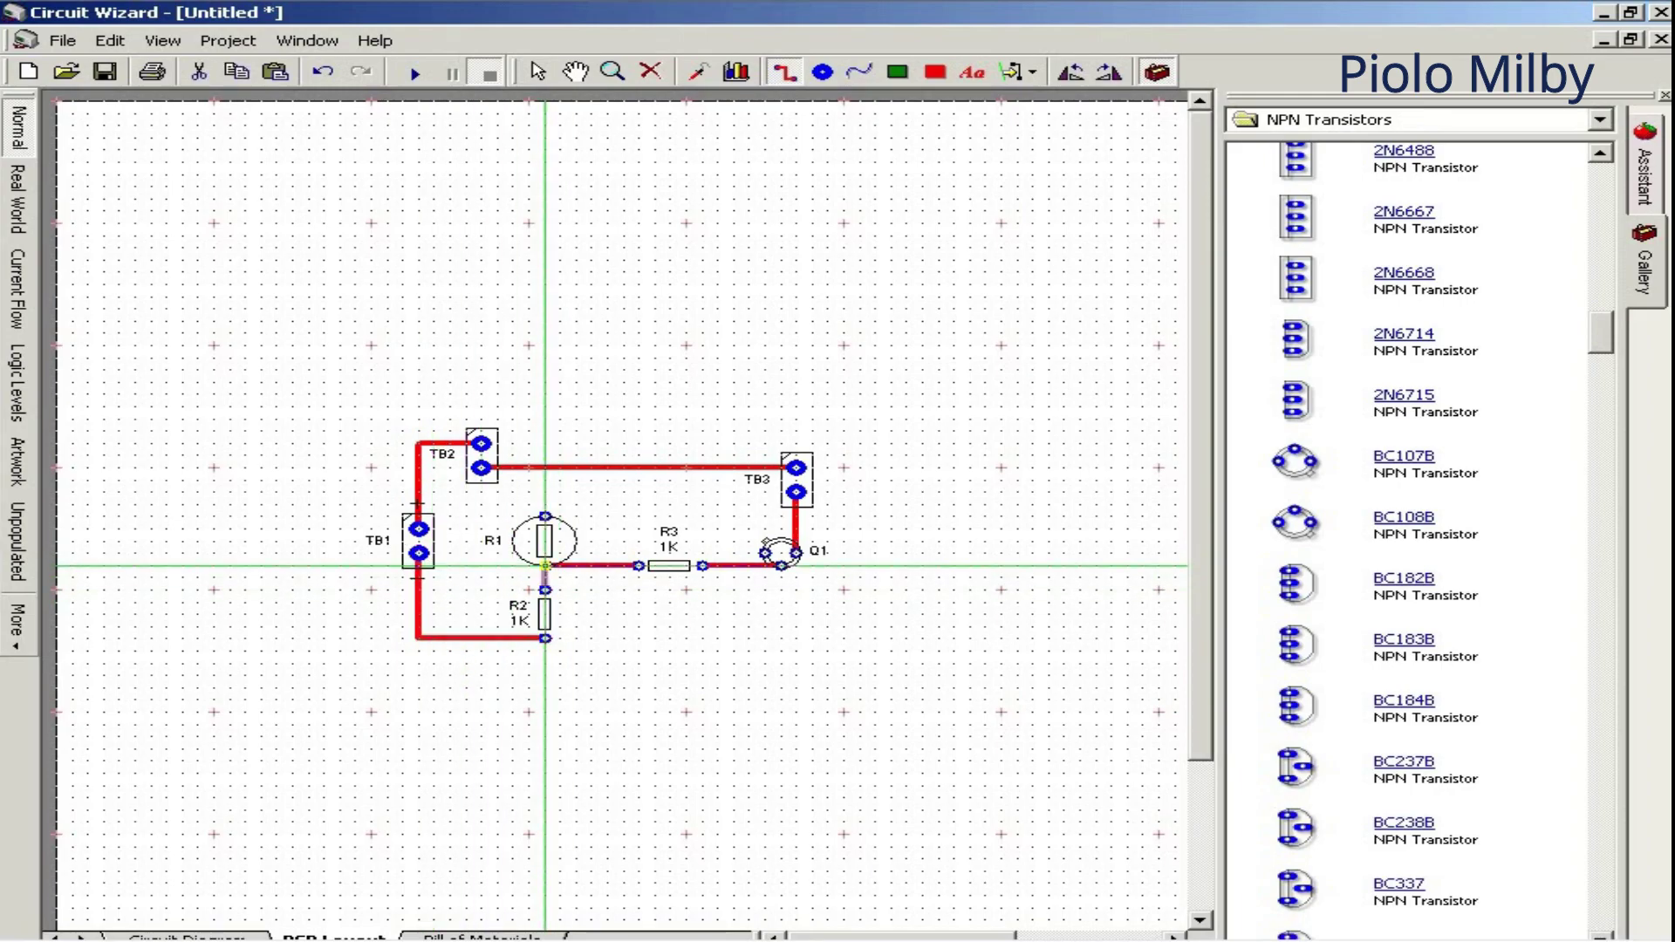
click(545, 511)
click(546, 467)
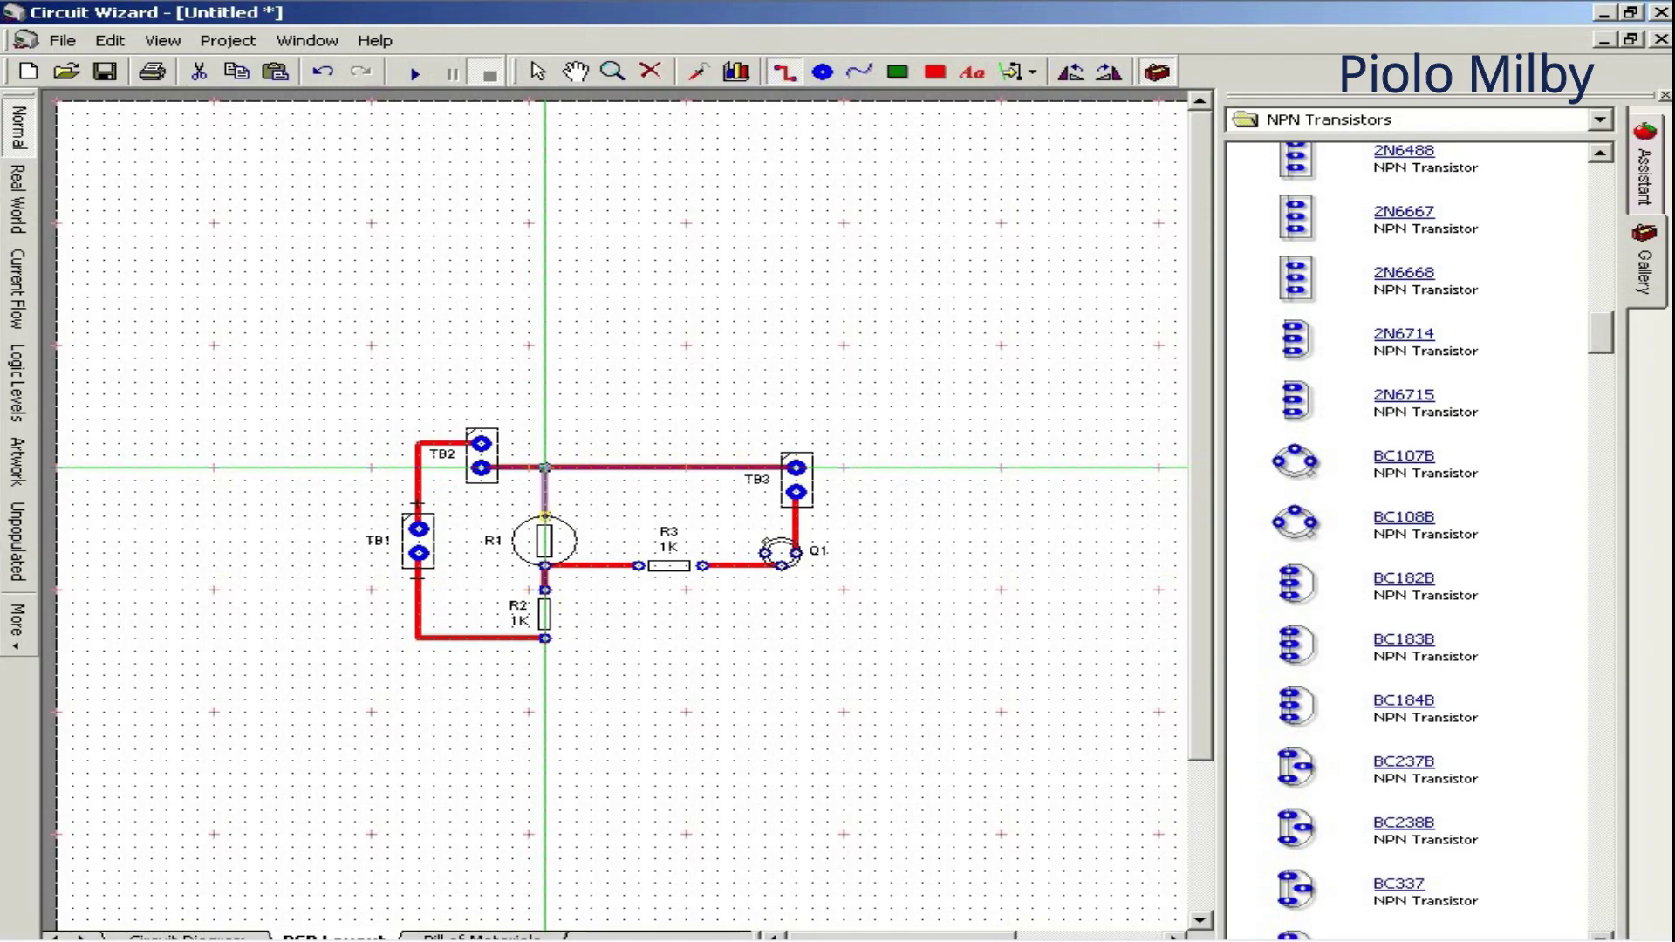
click(766, 551)
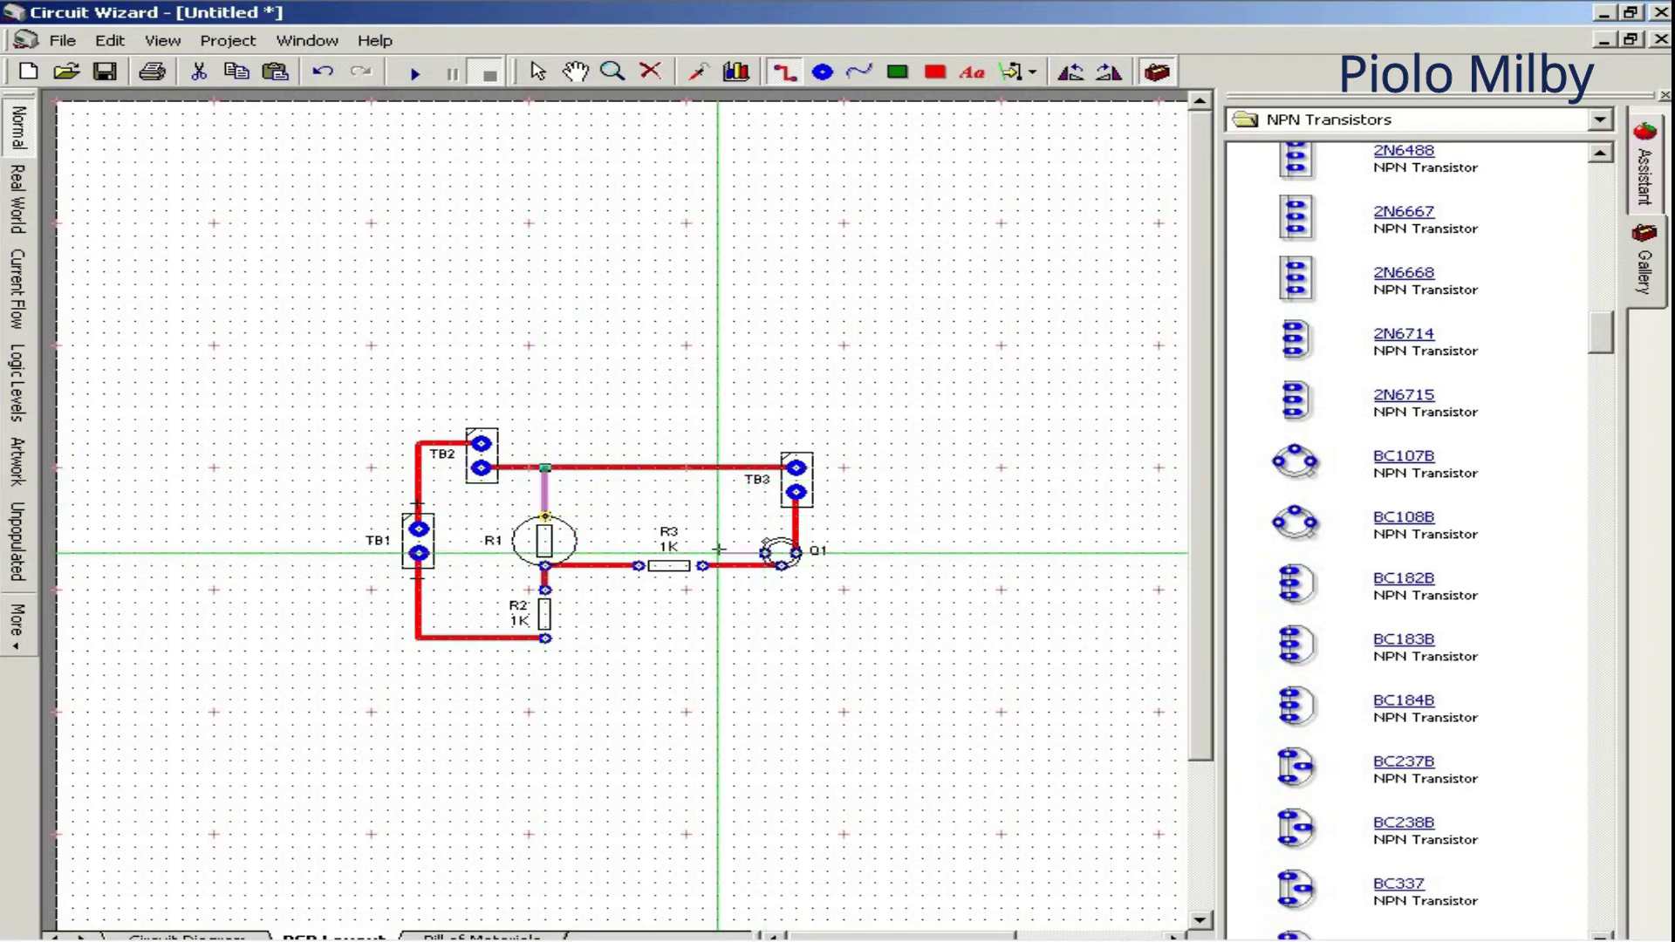
click(671, 552)
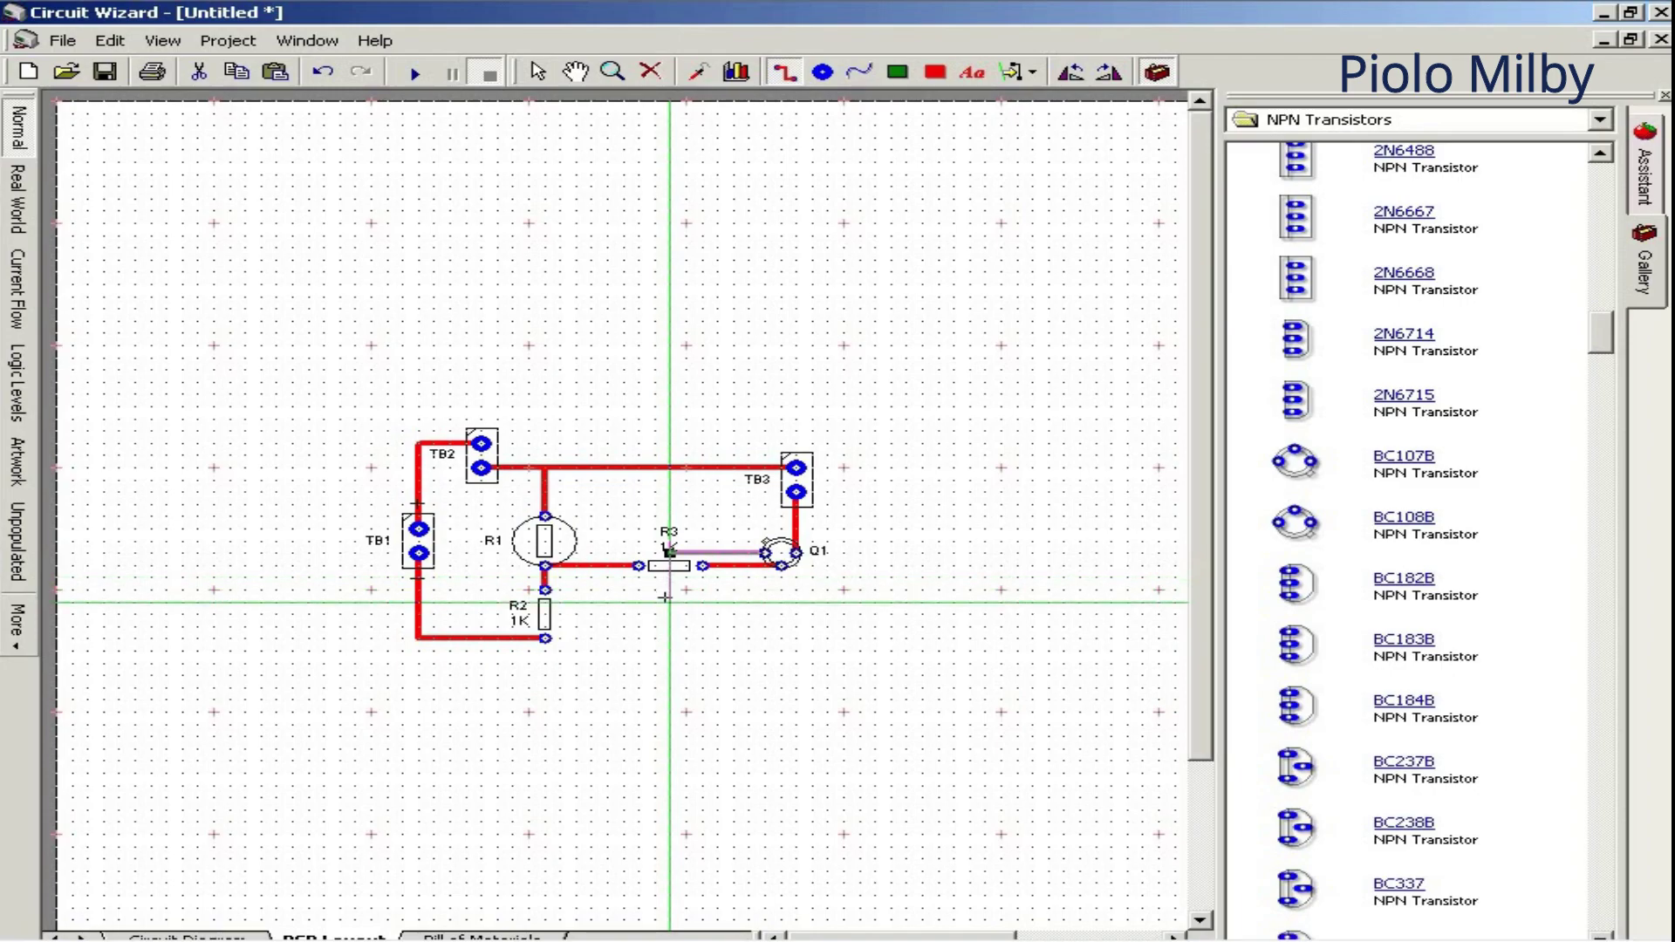
click(665, 602)
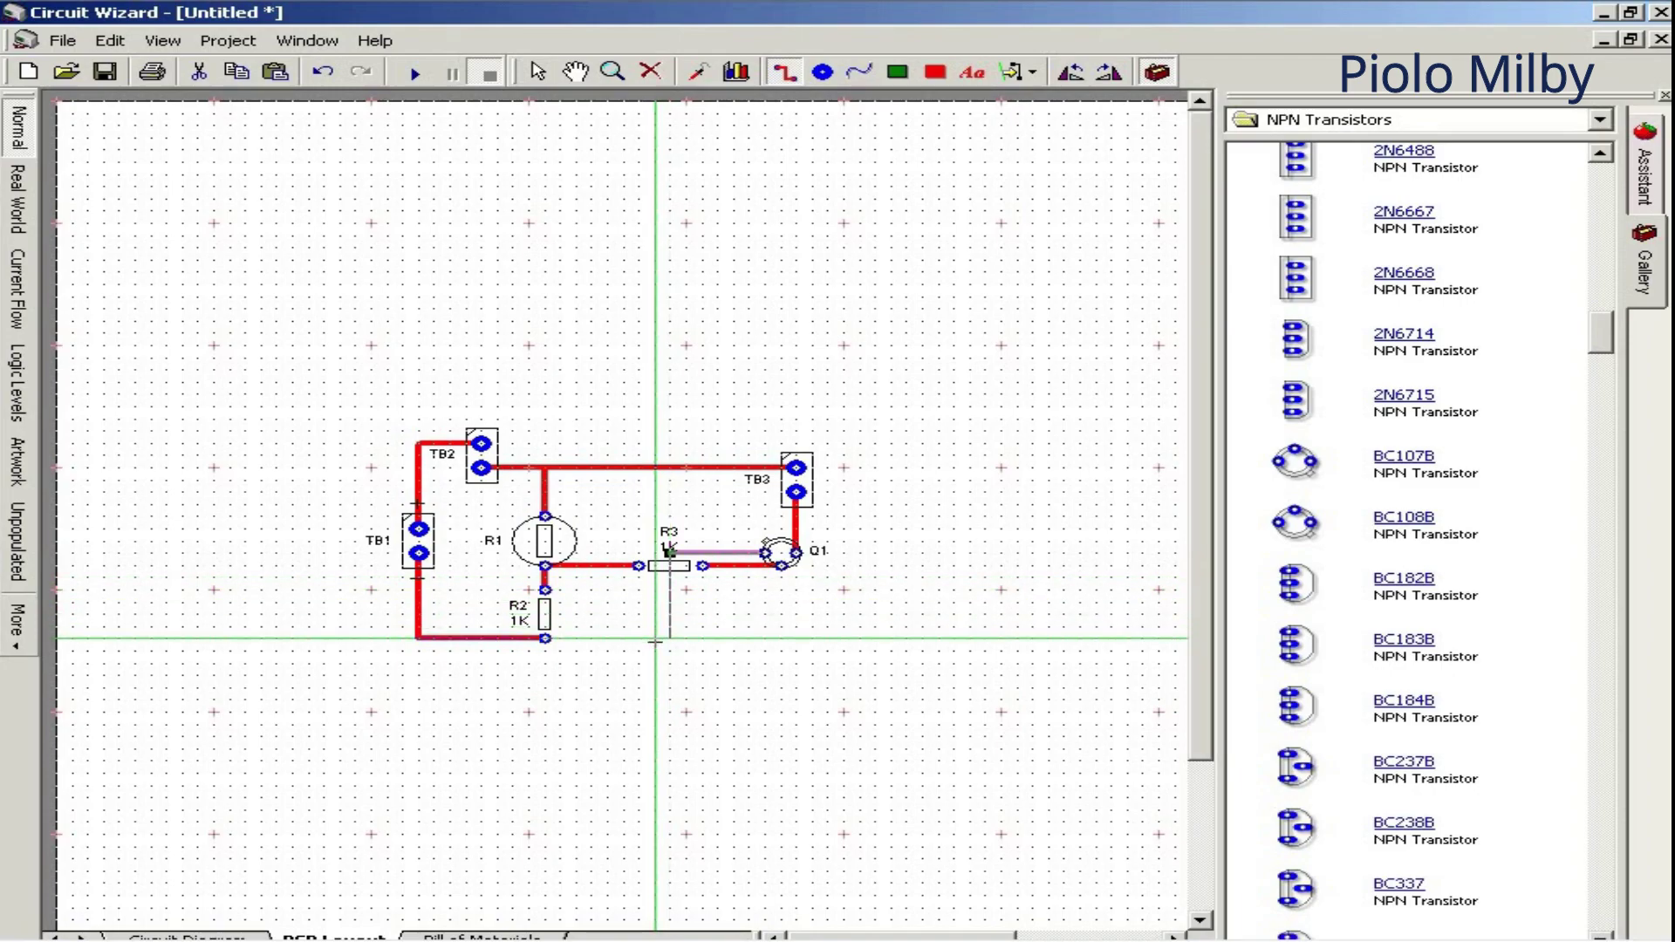
click(545, 639)
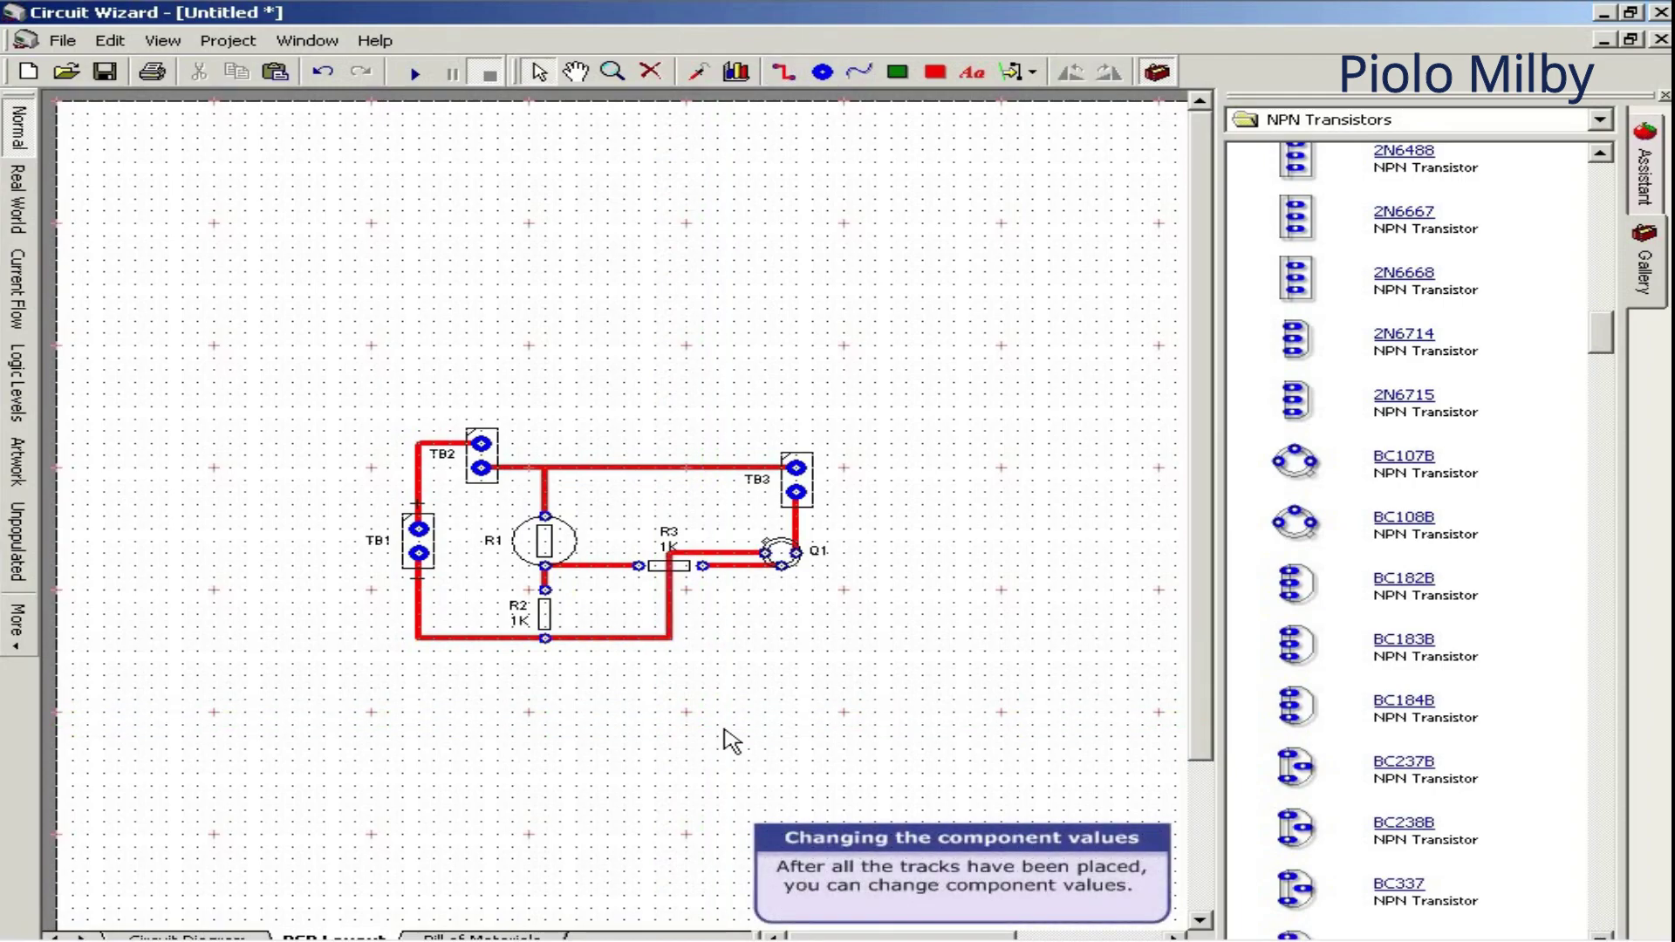
Set R2's value to 100 K in its Resistor Properties.
double_click(534, 621)
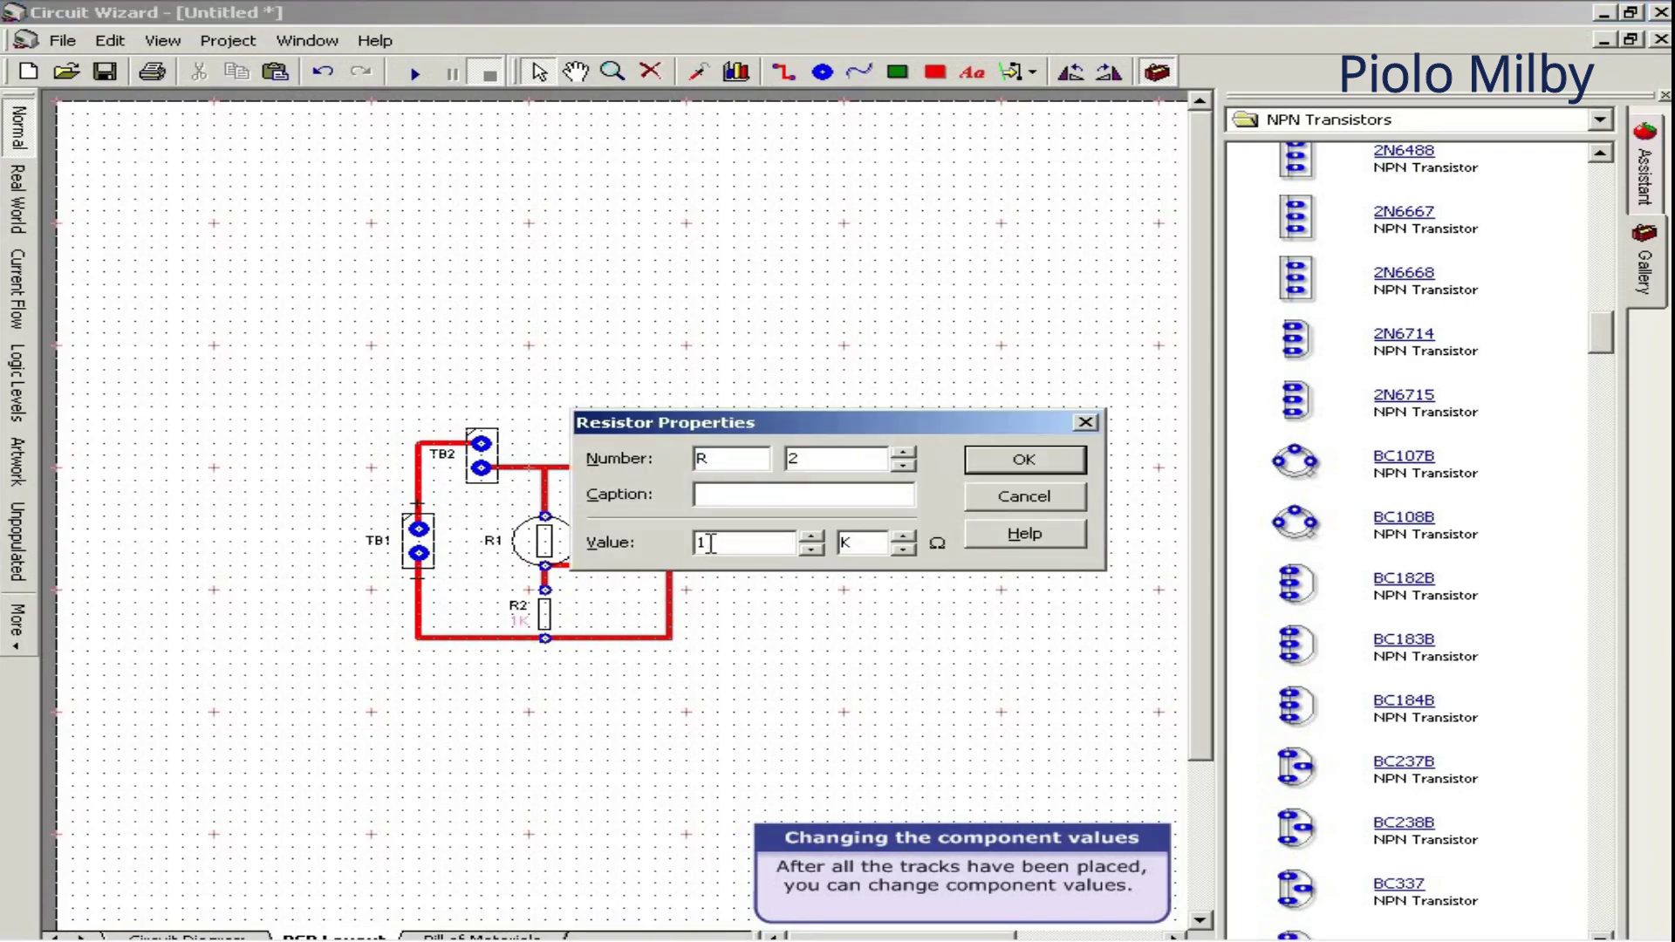
text(00)
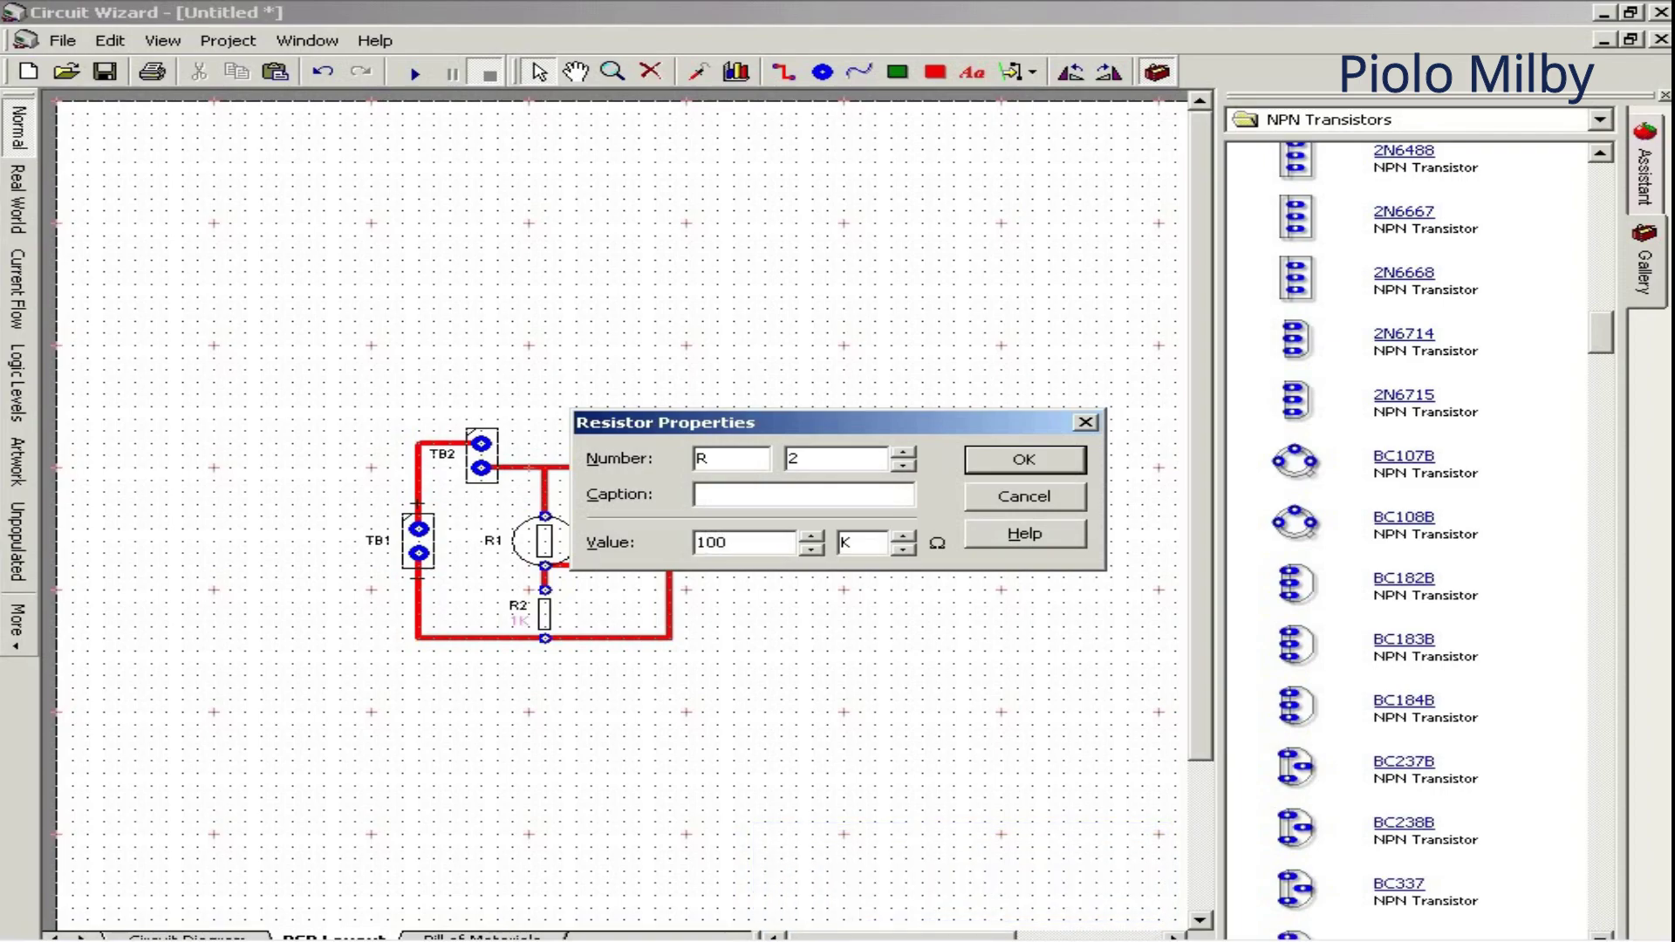
click(1023, 459)
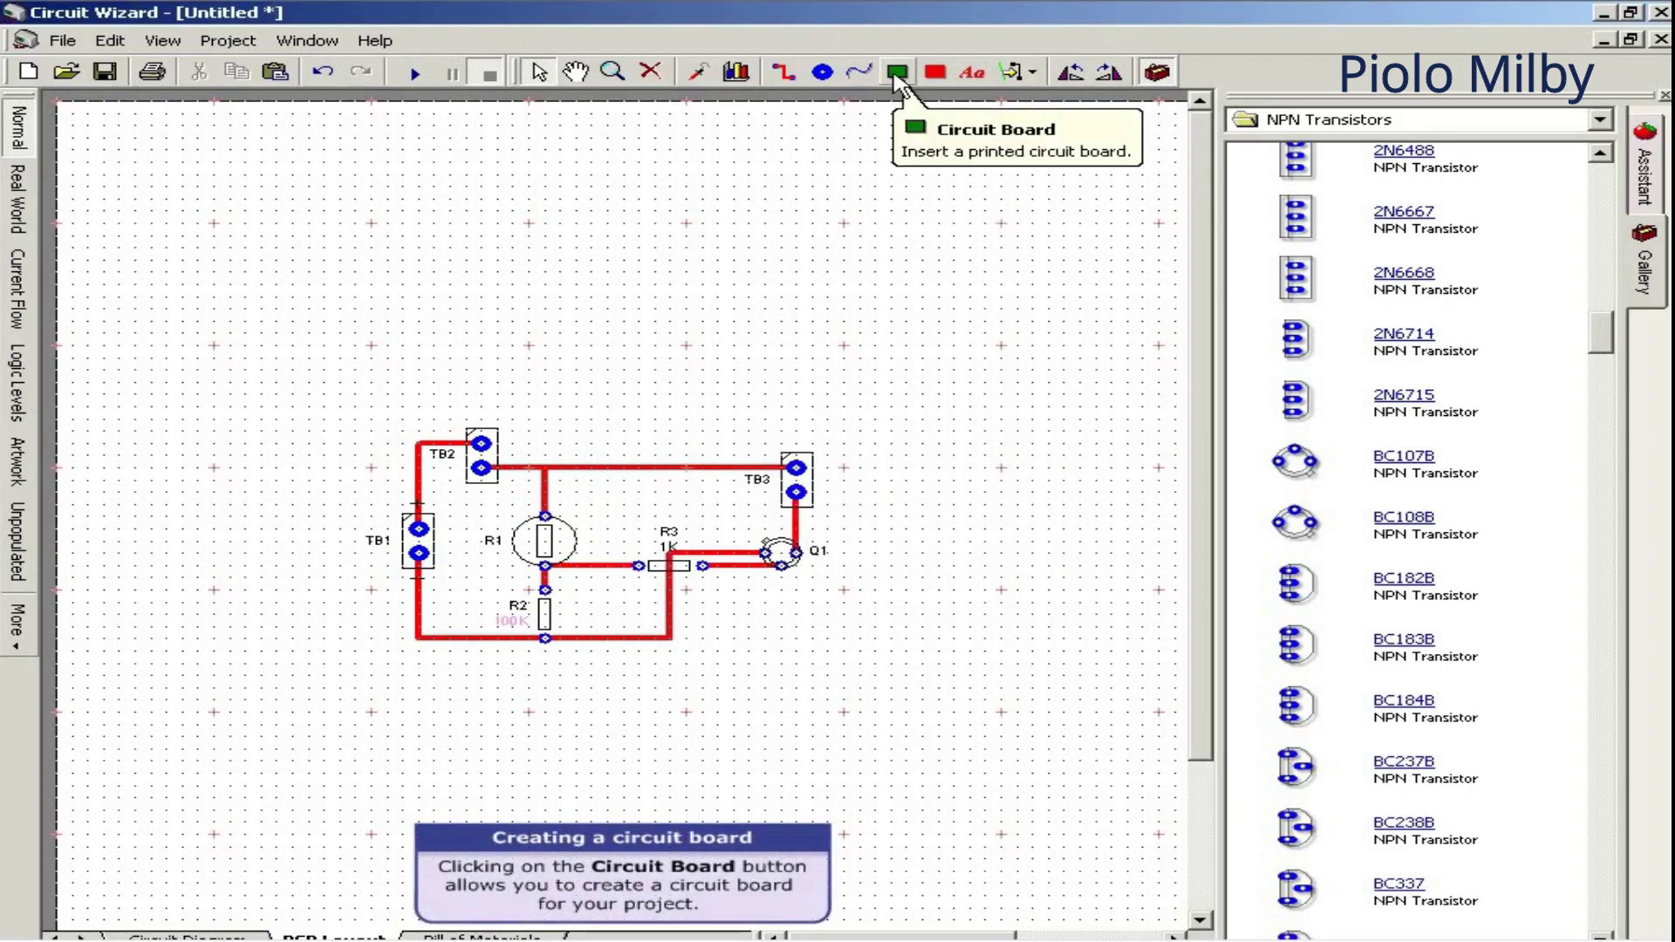
Draw a Circuit Board rectangle around all components and tracks.
click(900, 73)
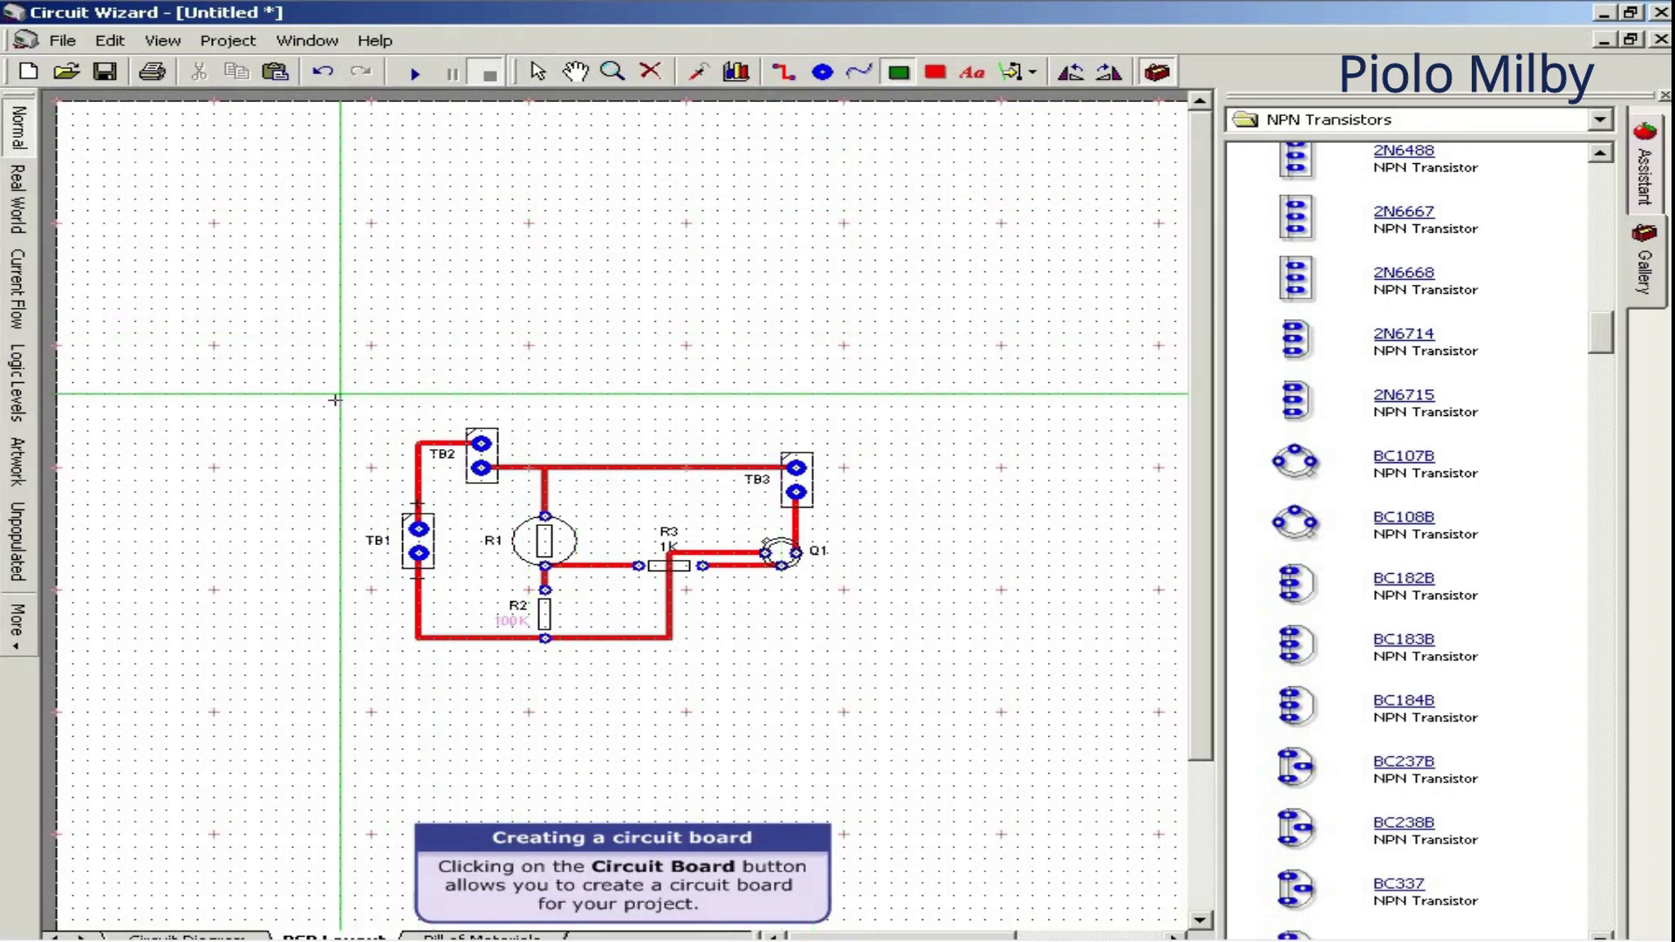
drag(335, 396, 881, 689)
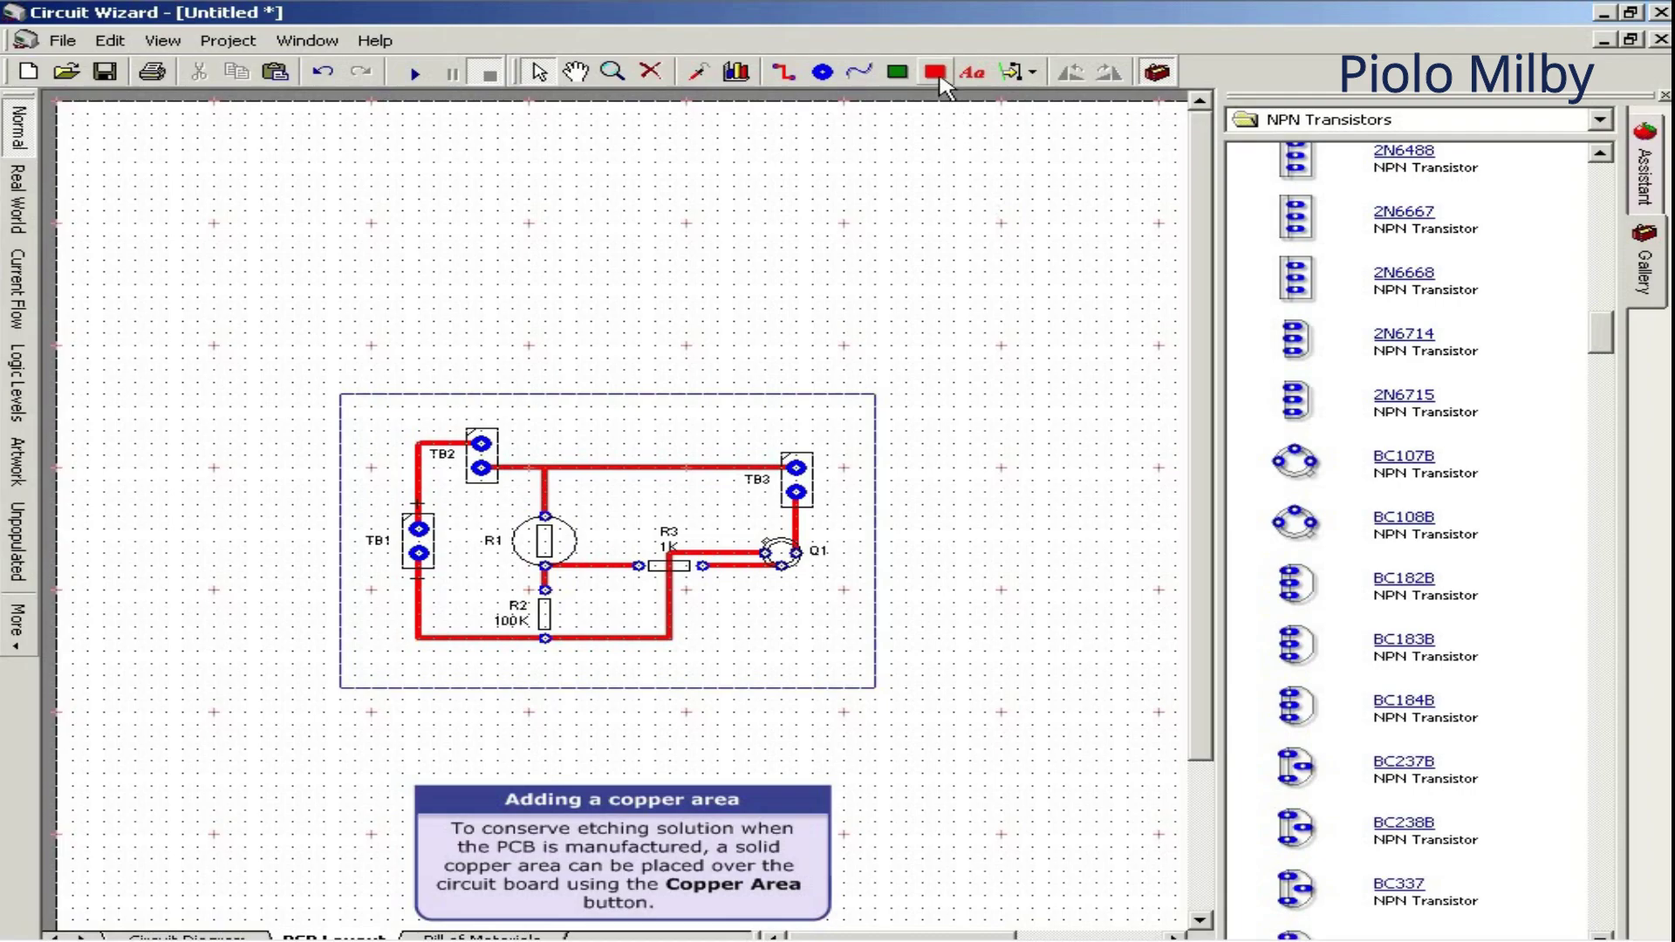
Add a Copper Area spanning the board, keeping clearance around tracks and pads.
click(937, 73)
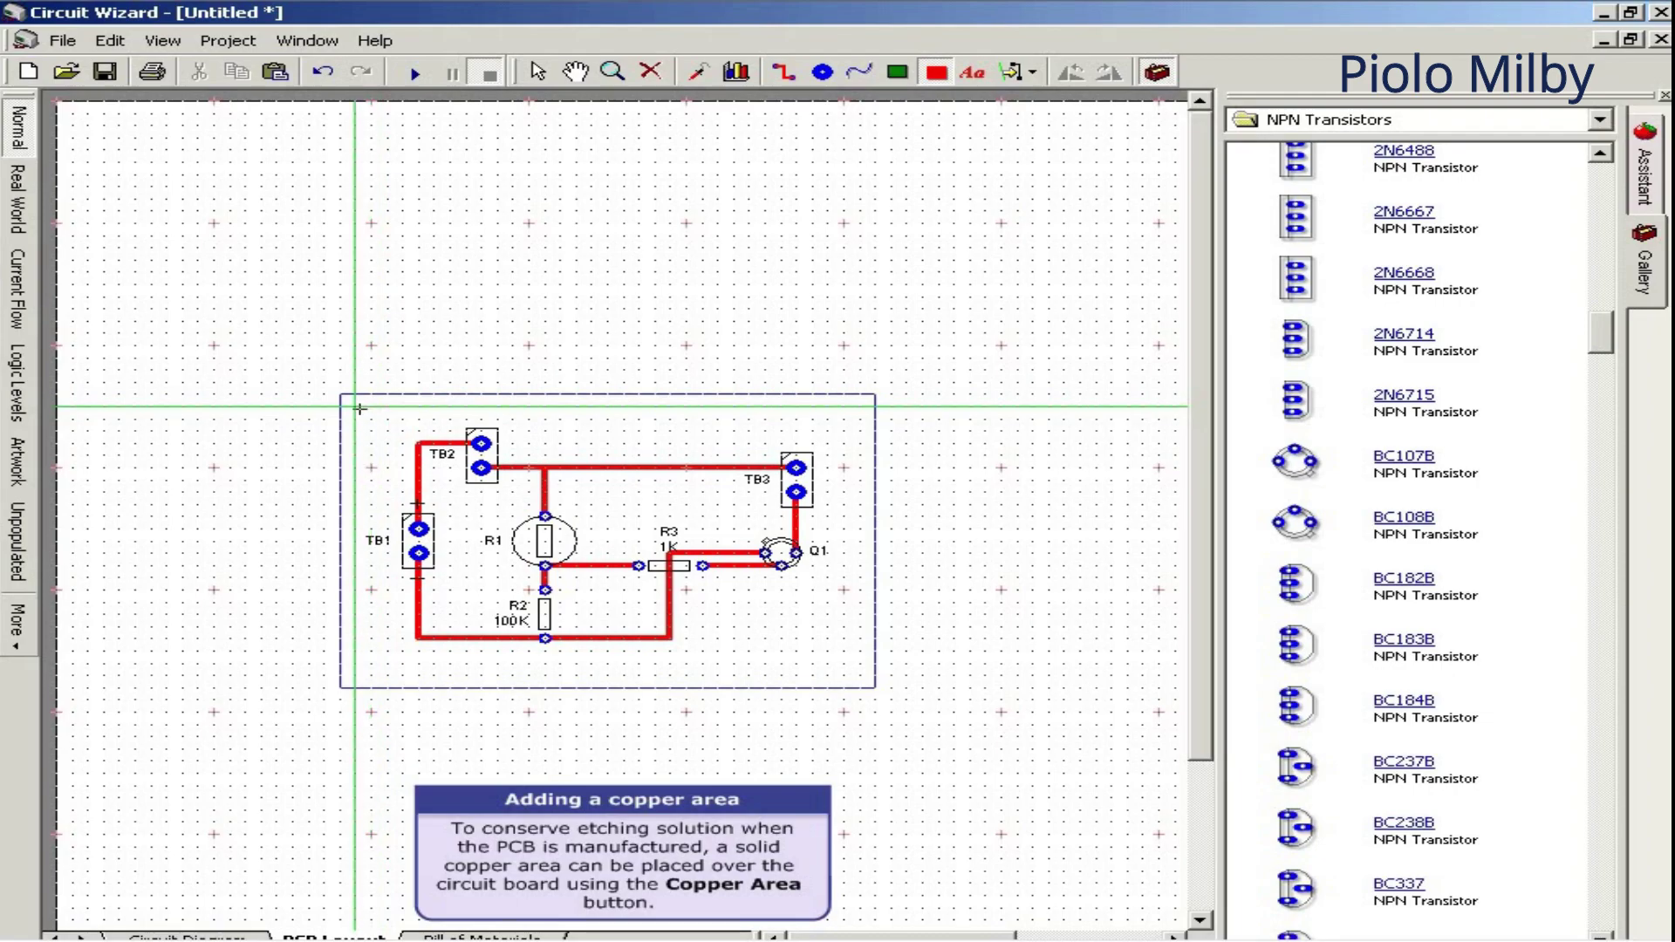
mouse_move(372, 409)
mouse_down()
mouse_move(808, 686)
mouse_move(863, 679)
mouse_up()
click(912, 747)
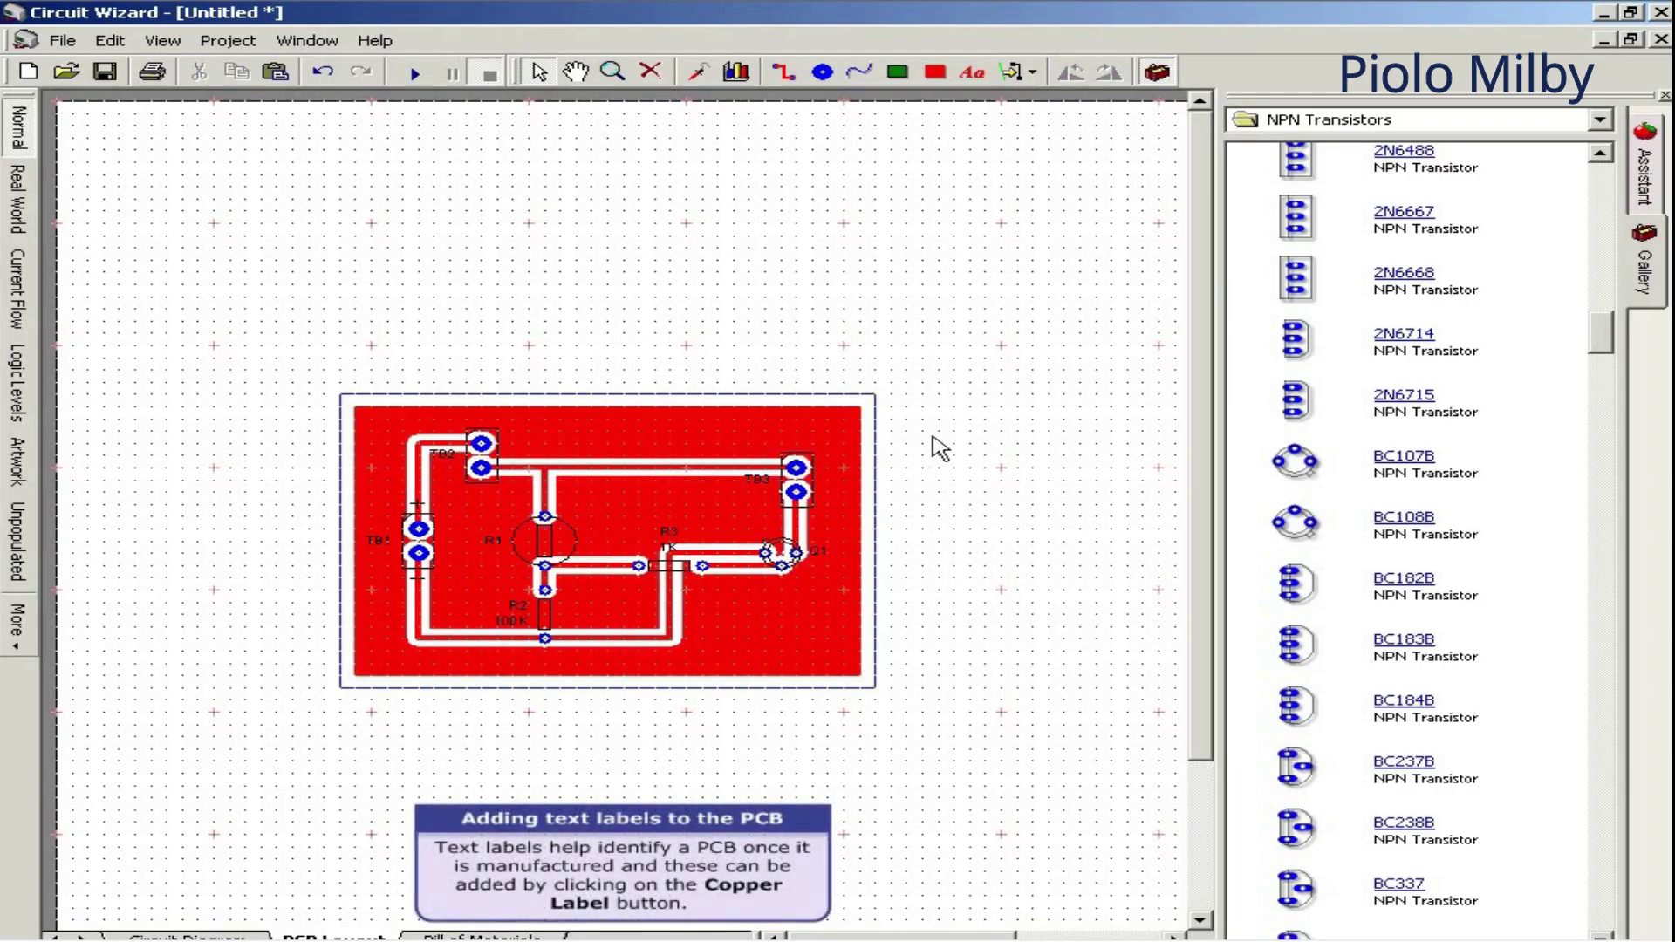
Place the 'My first project' copper label above the tracks, nudged slightly left.
click(973, 72)
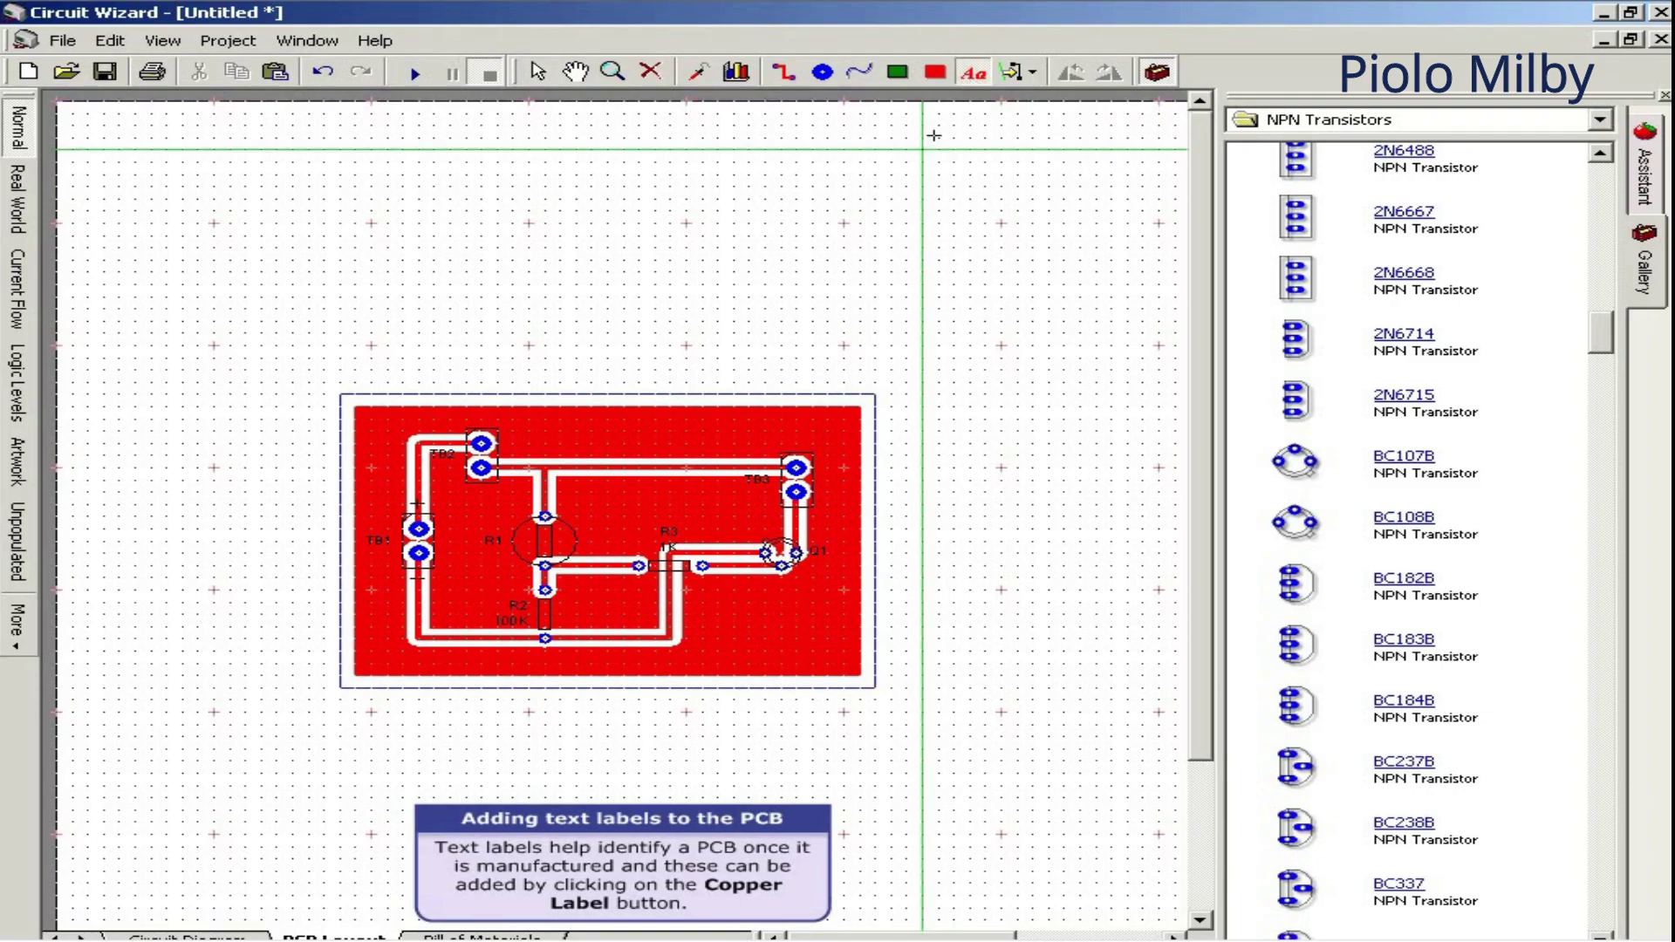
click(592, 430)
text(My first pro)
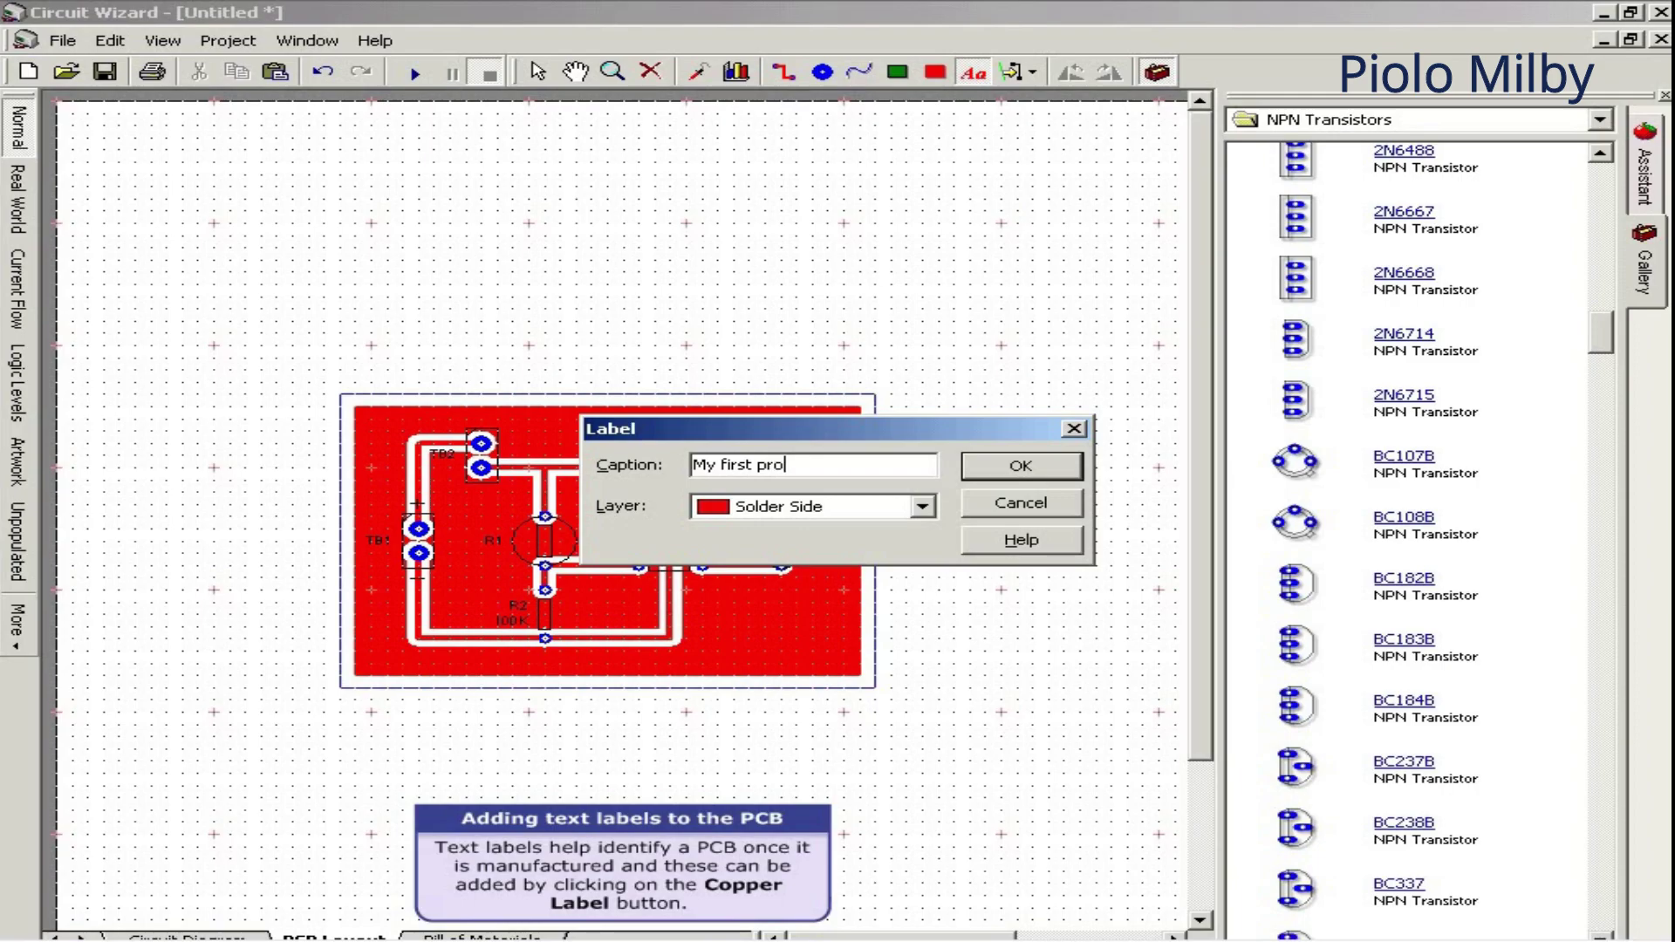
text(ject)
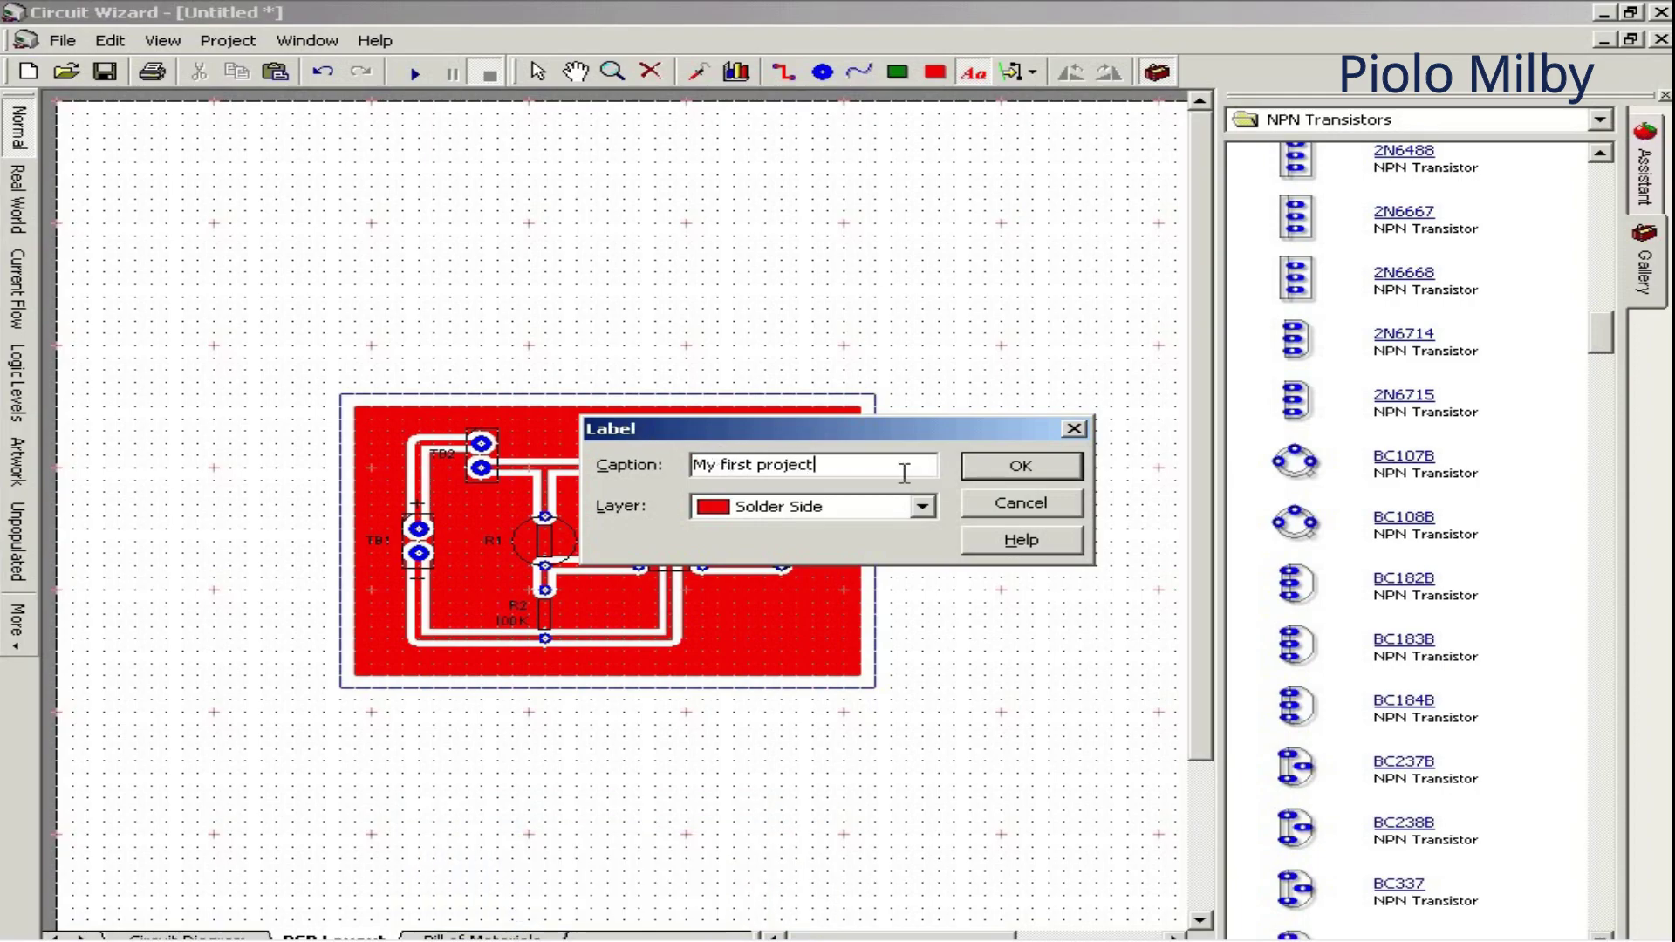
click(1019, 467)
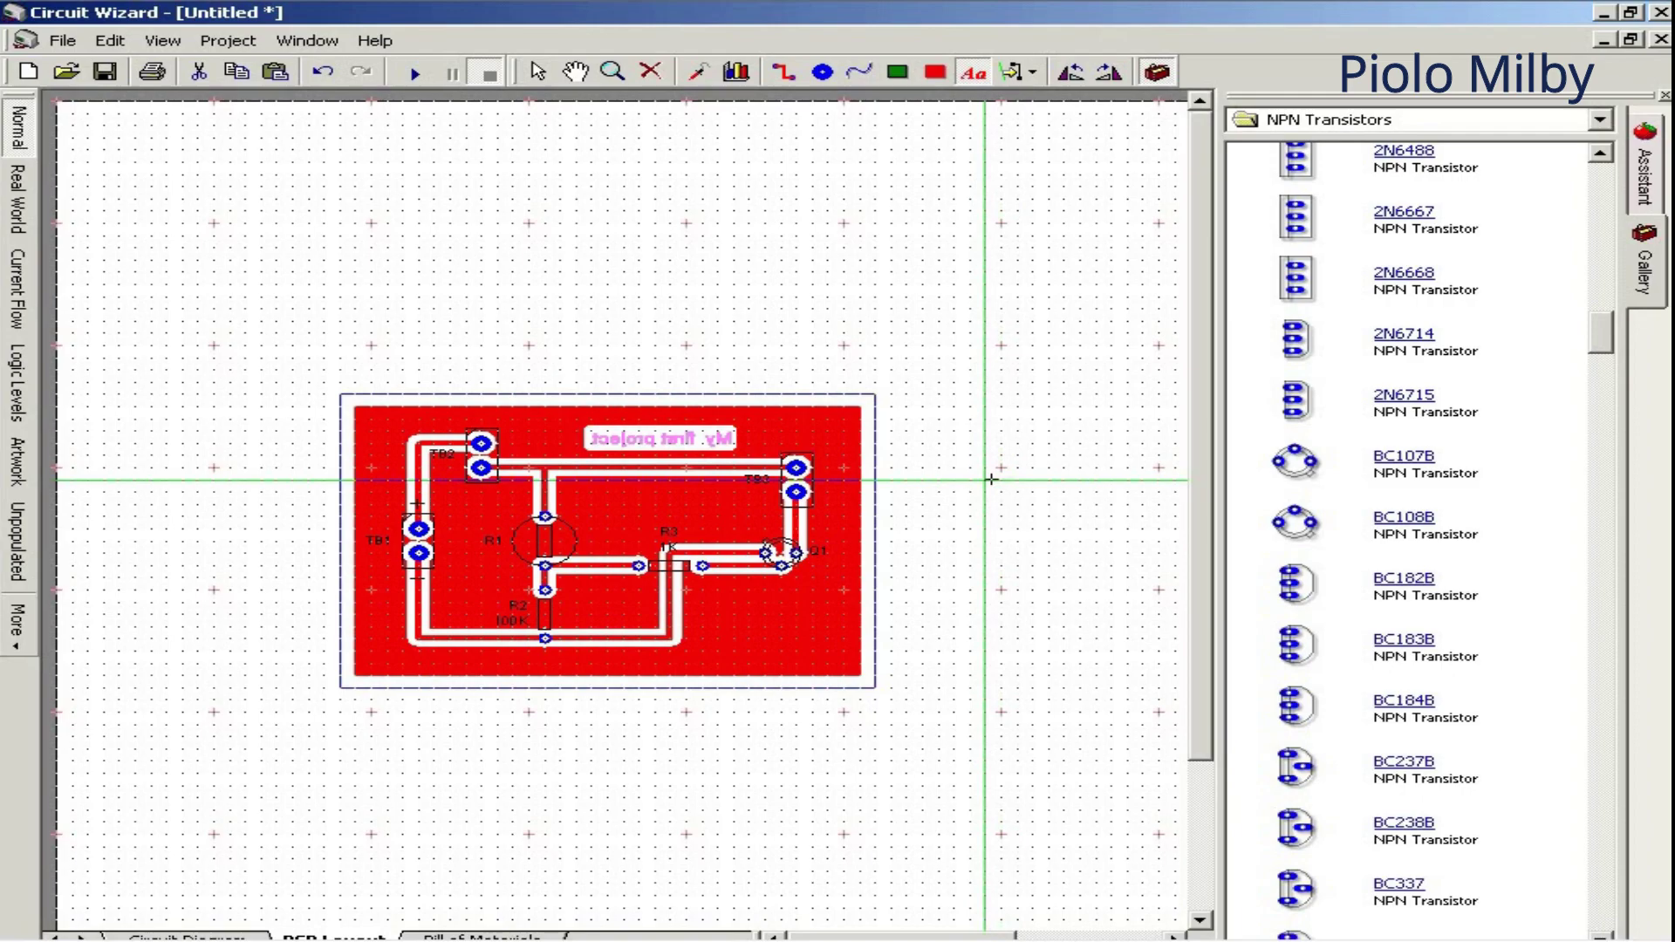
right_click(993, 480)
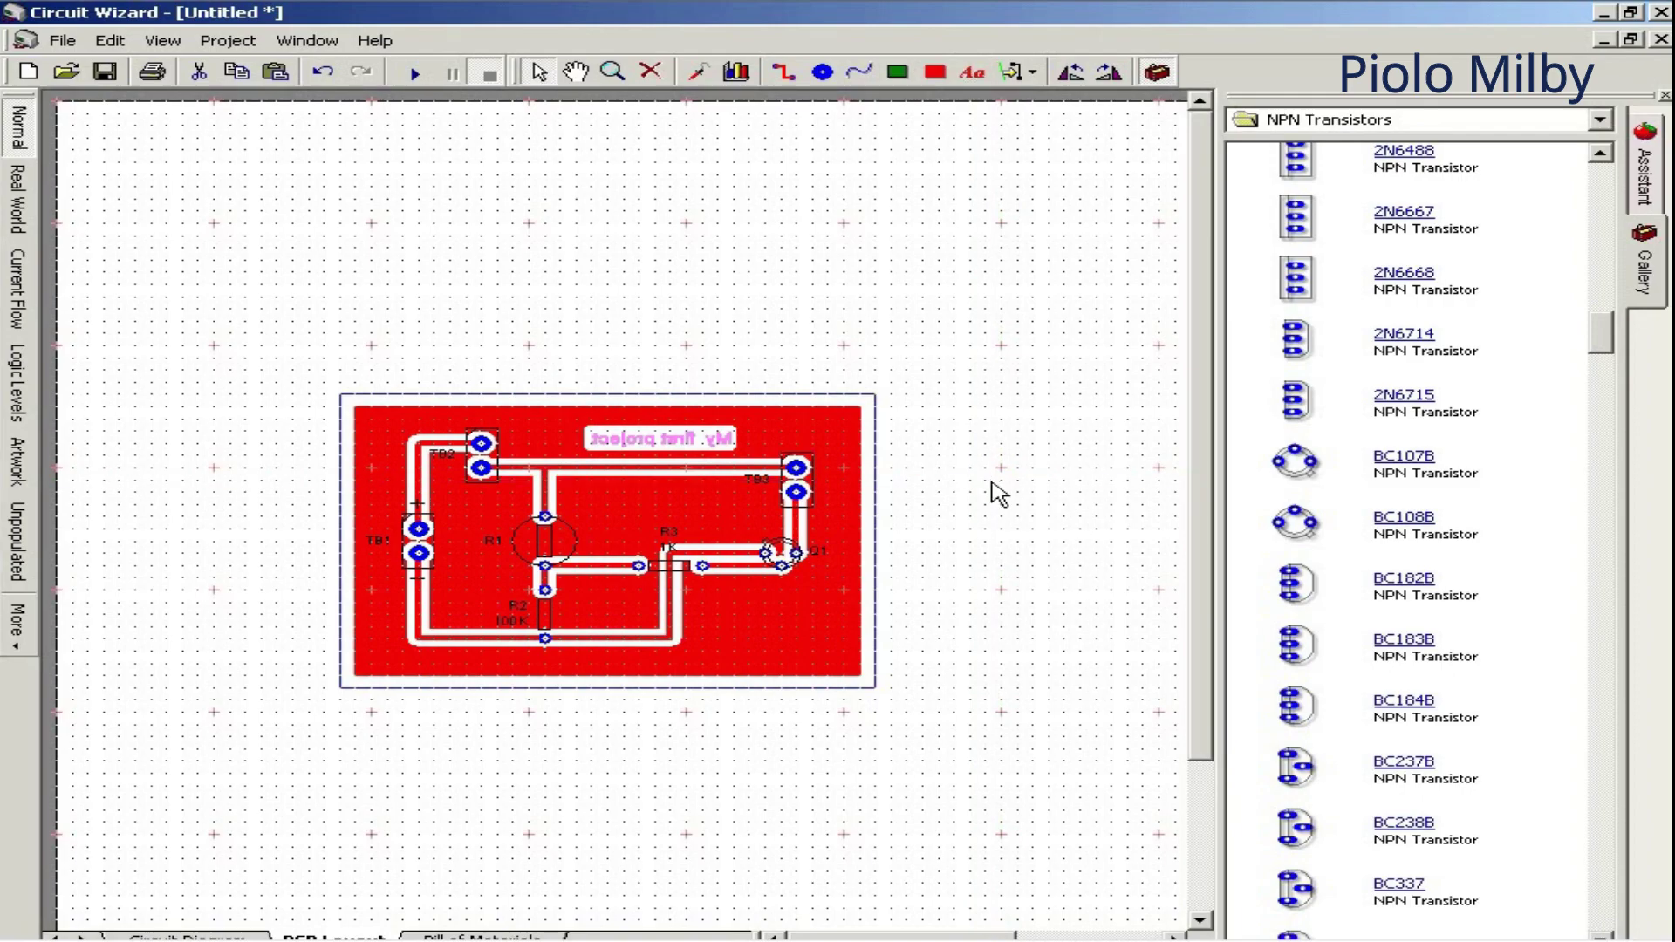
drag(661, 441, 633, 441)
click(985, 589)
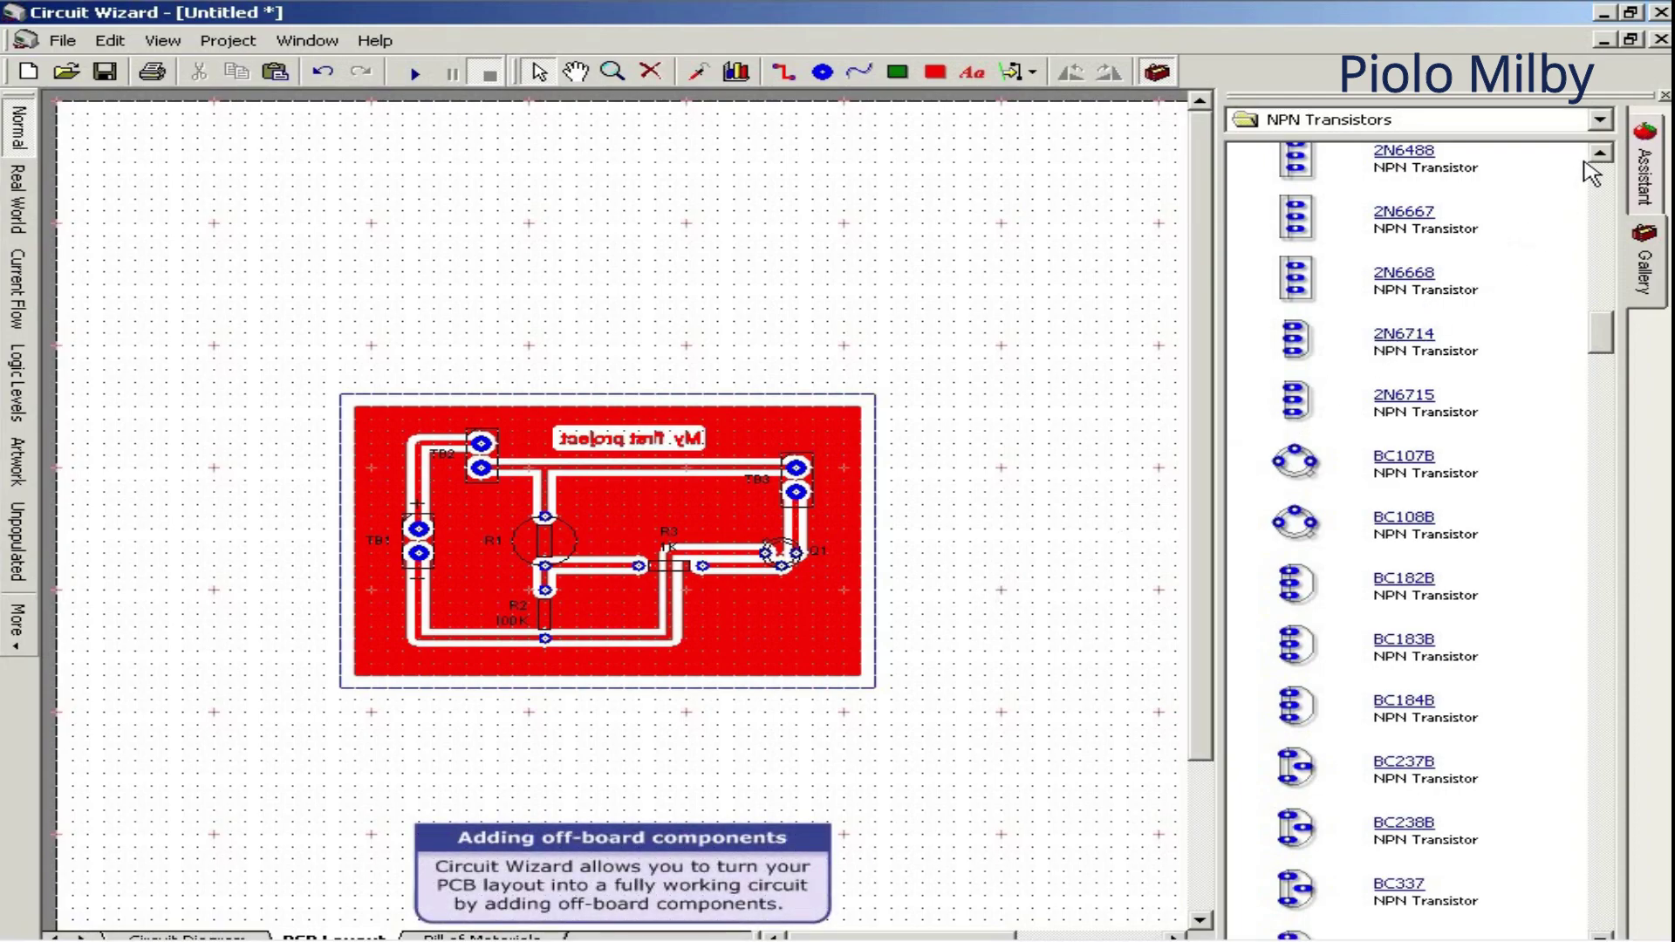
Place a PP3 battery from Power Supplies to the left of the board.
click(1601, 120)
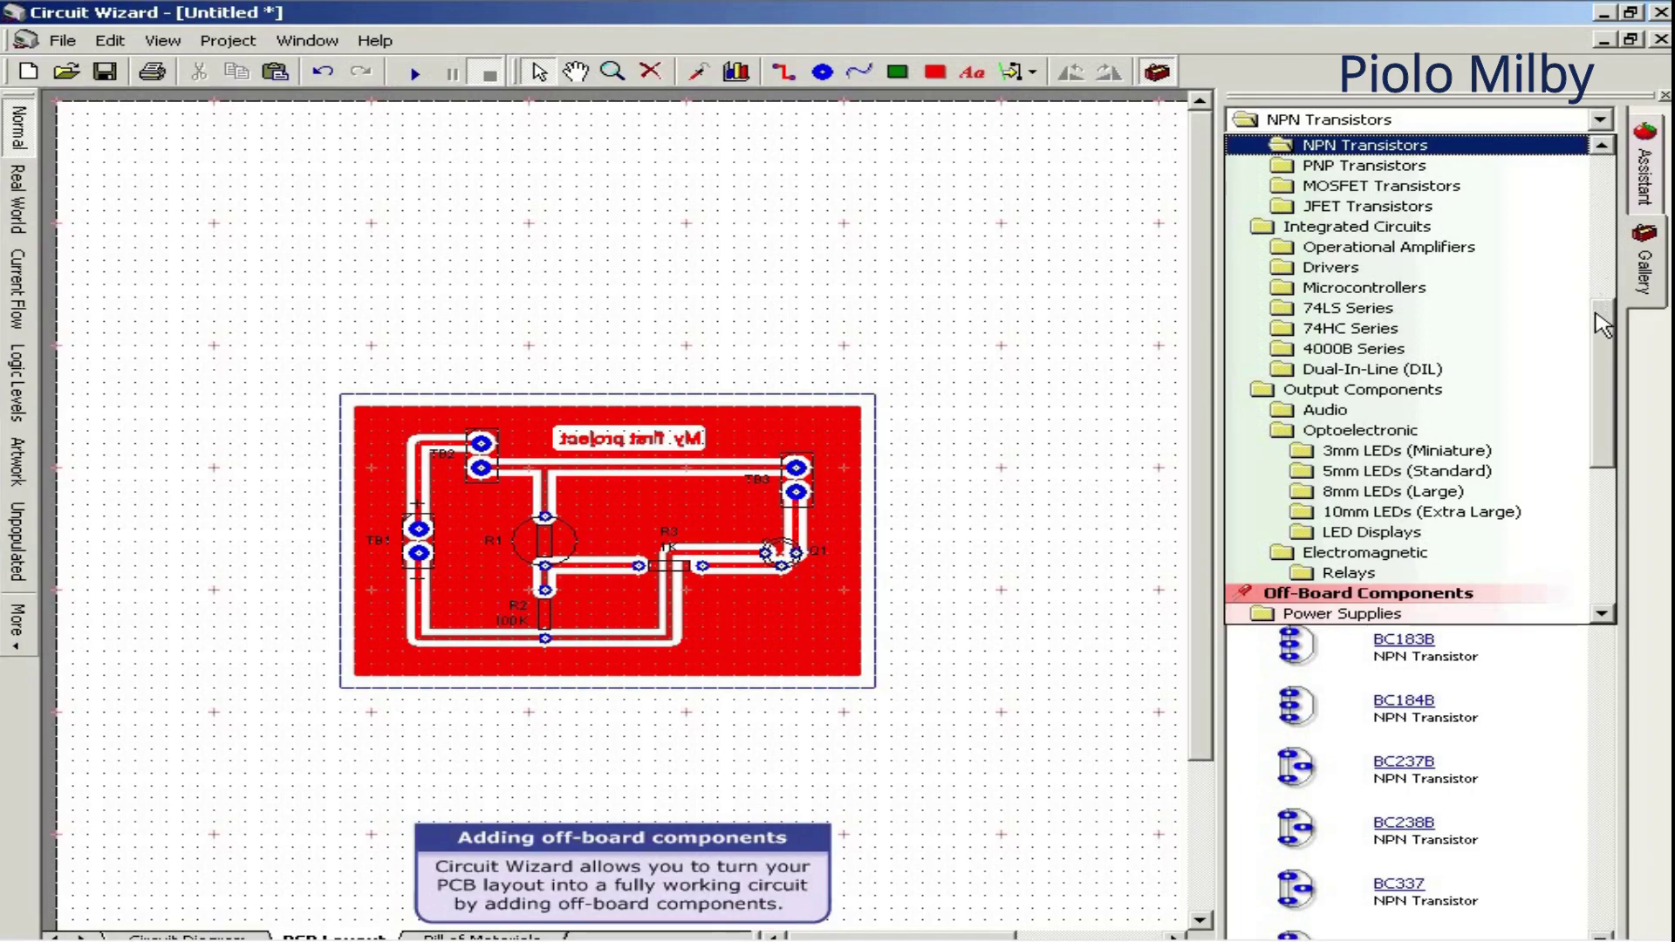
mouse_move(1603, 321)
mouse_down()
mouse_move(1602, 183)
mouse_move(1598, 471)
mouse_up()
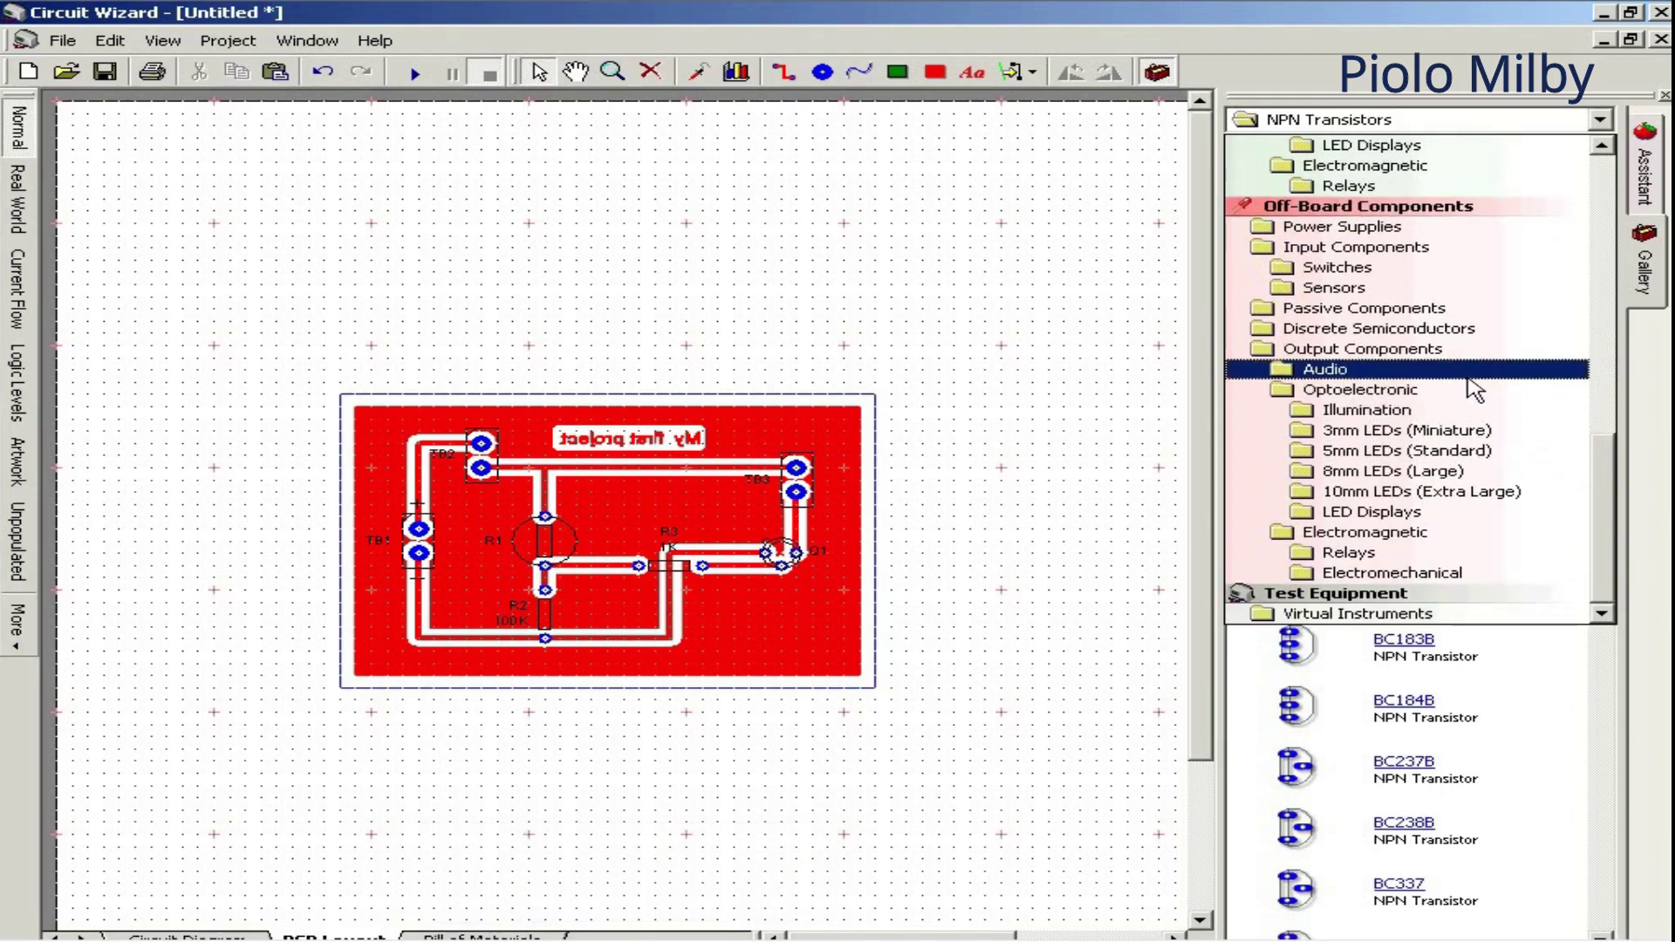
click(1328, 228)
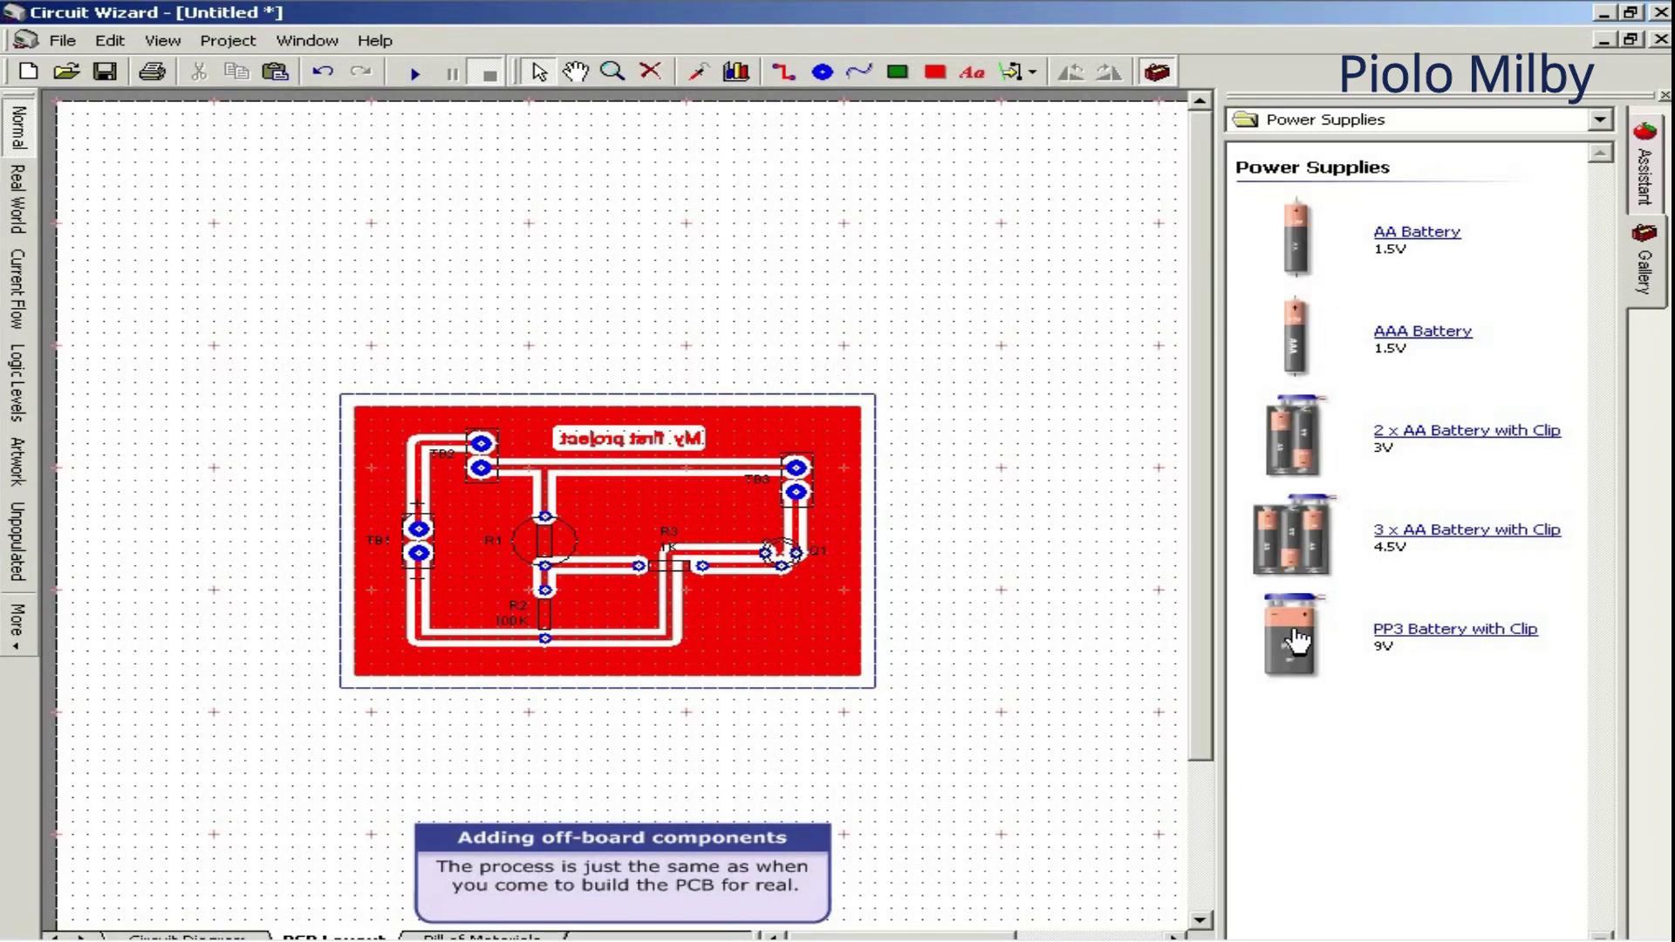
drag(1295, 640, 179, 660)
click(301, 687)
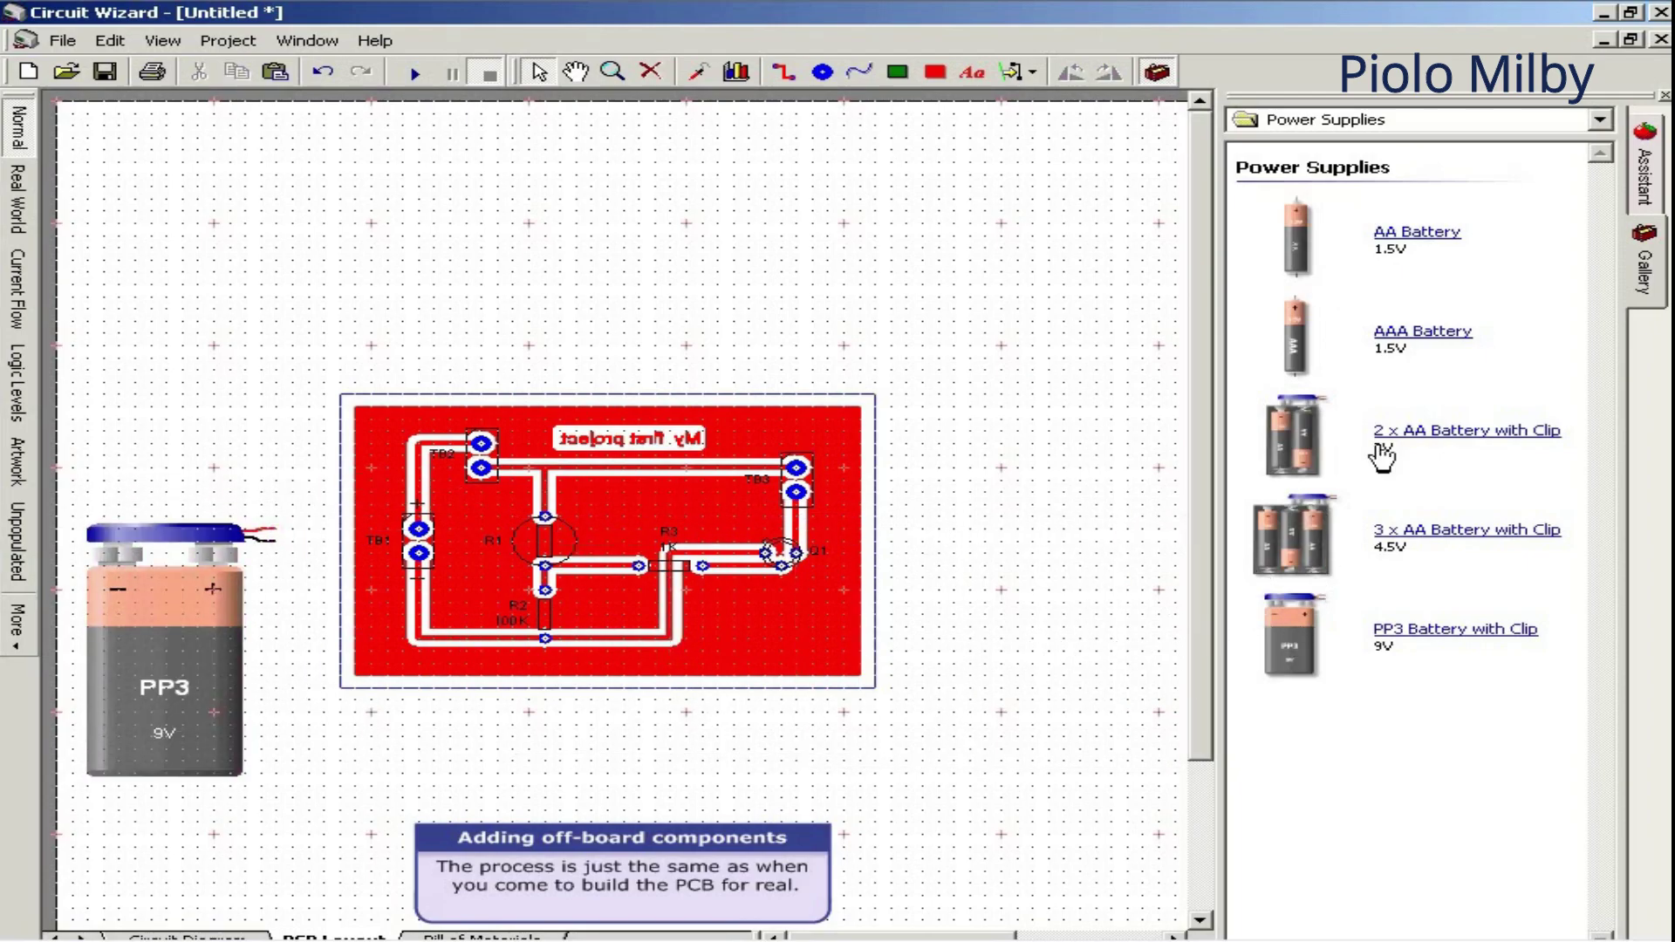
Place an SPST toggle switch from the Switches gallery above the board.
click(1479, 125)
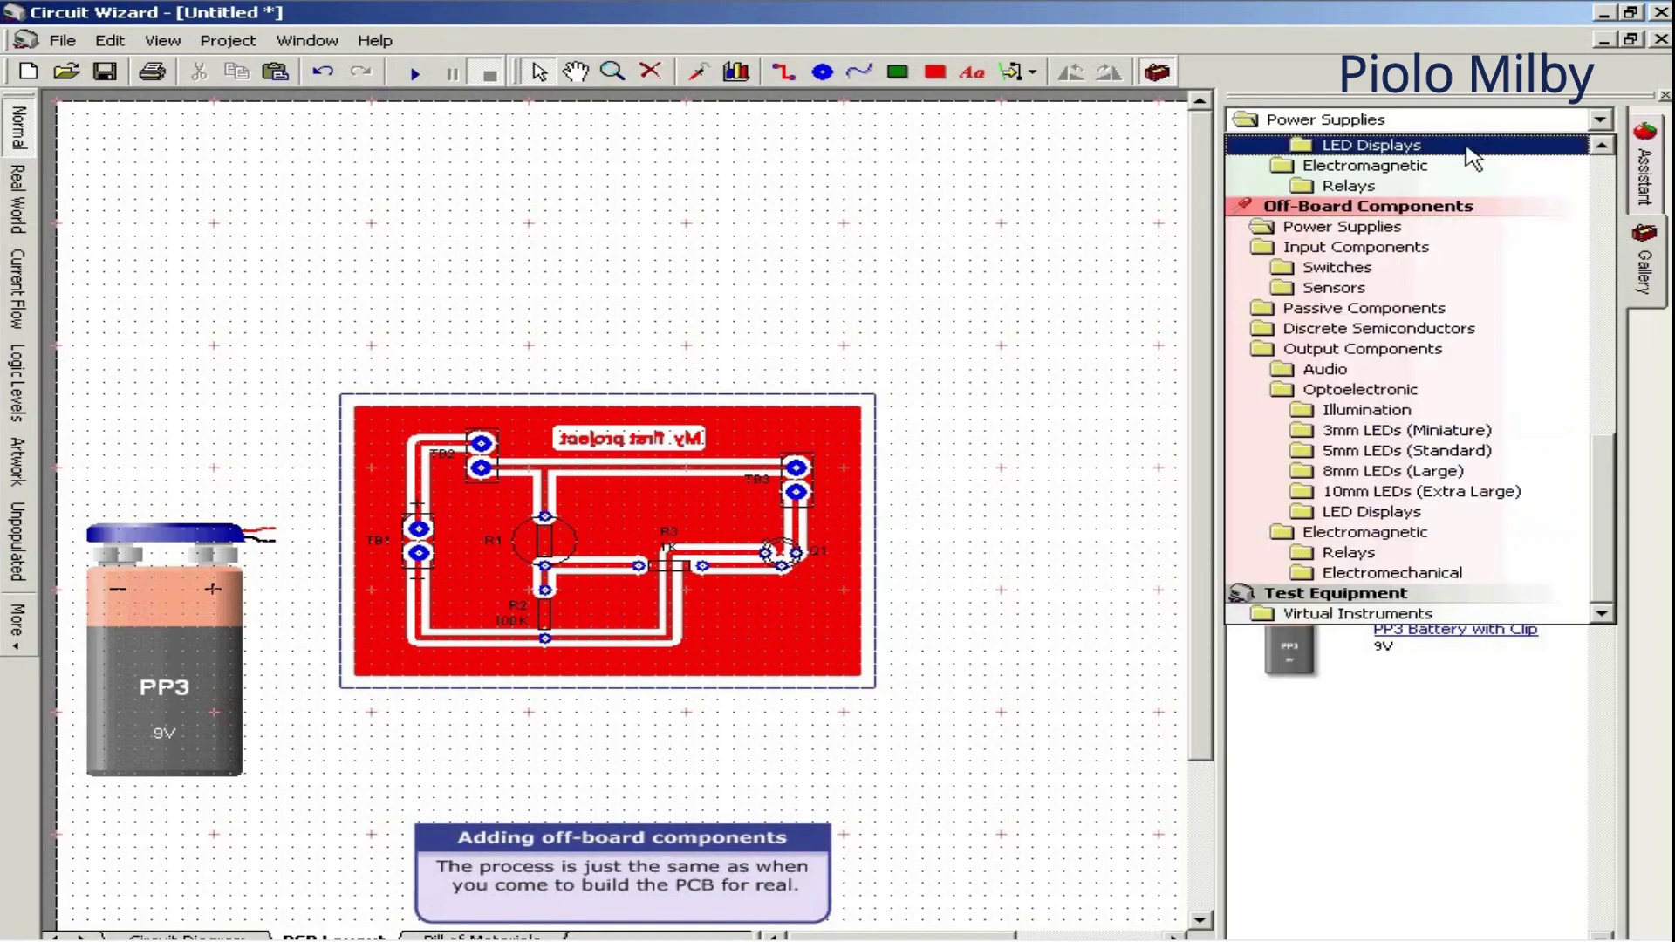
click(1336, 267)
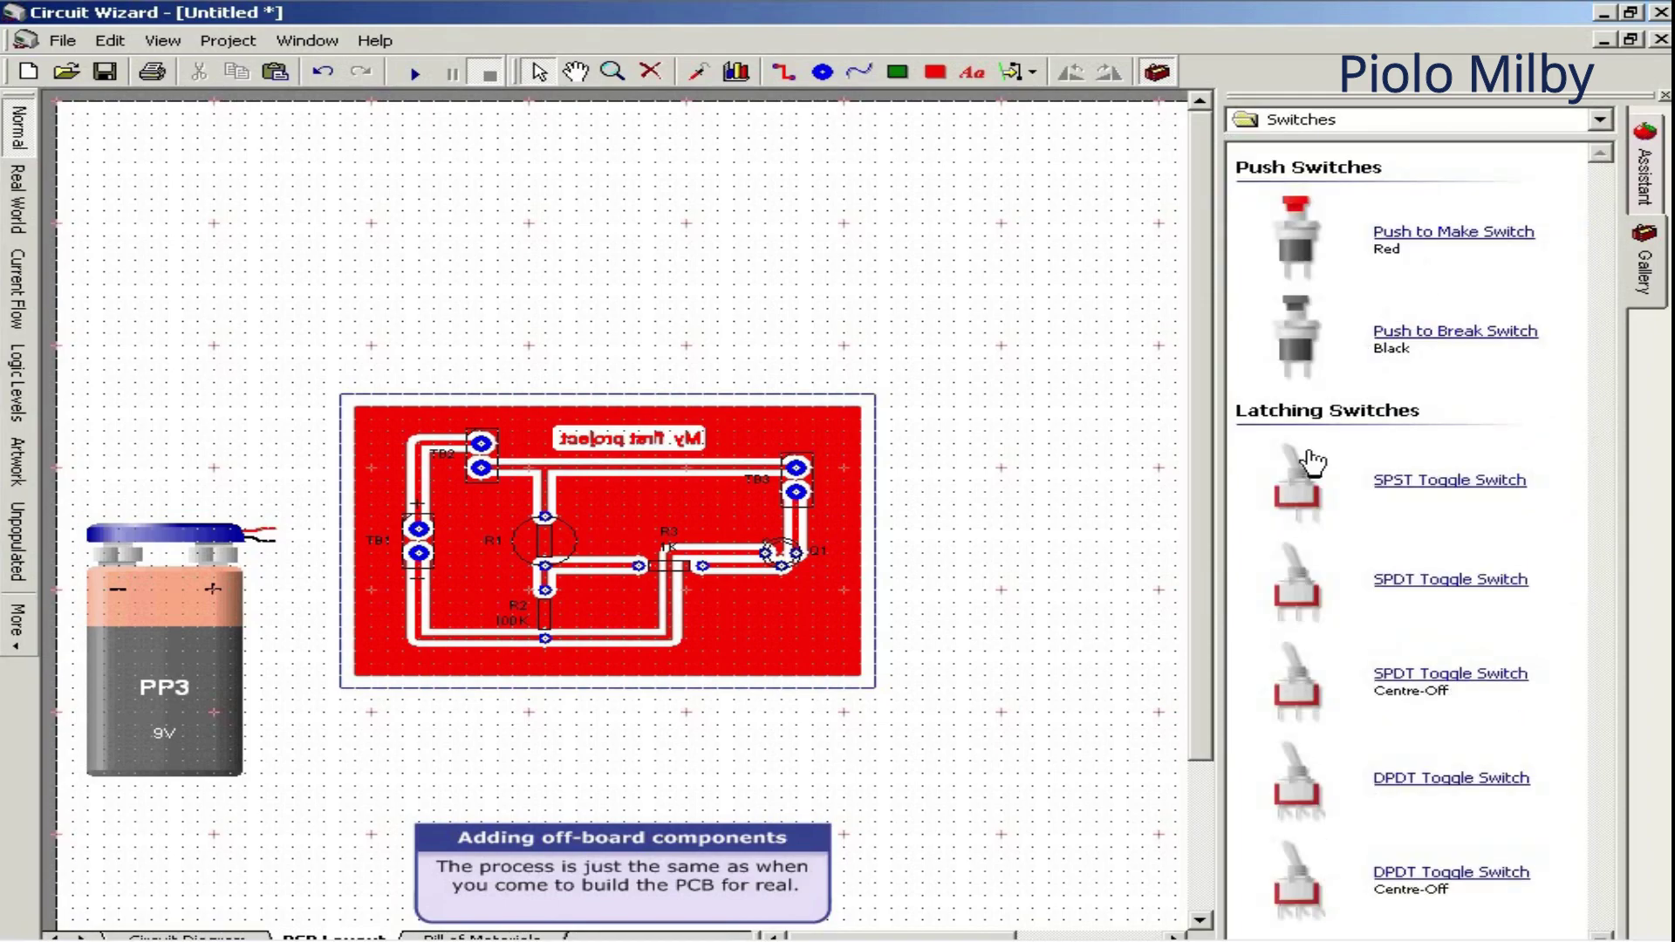
drag(1296, 487, 451, 255)
click(452, 254)
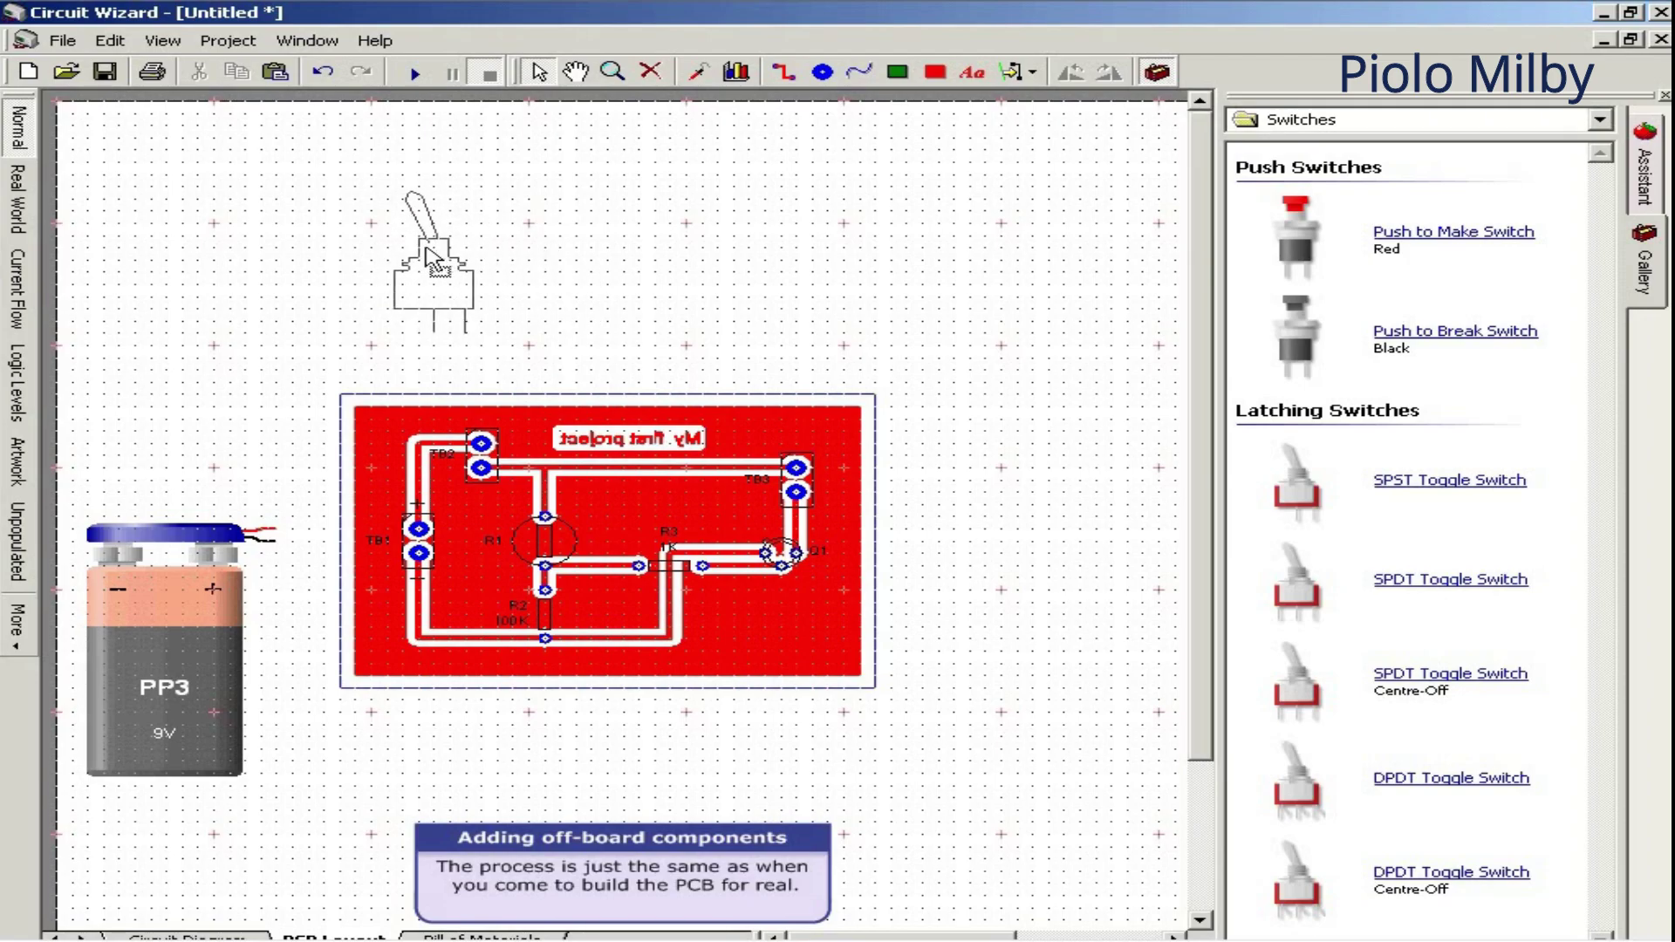
click(729, 339)
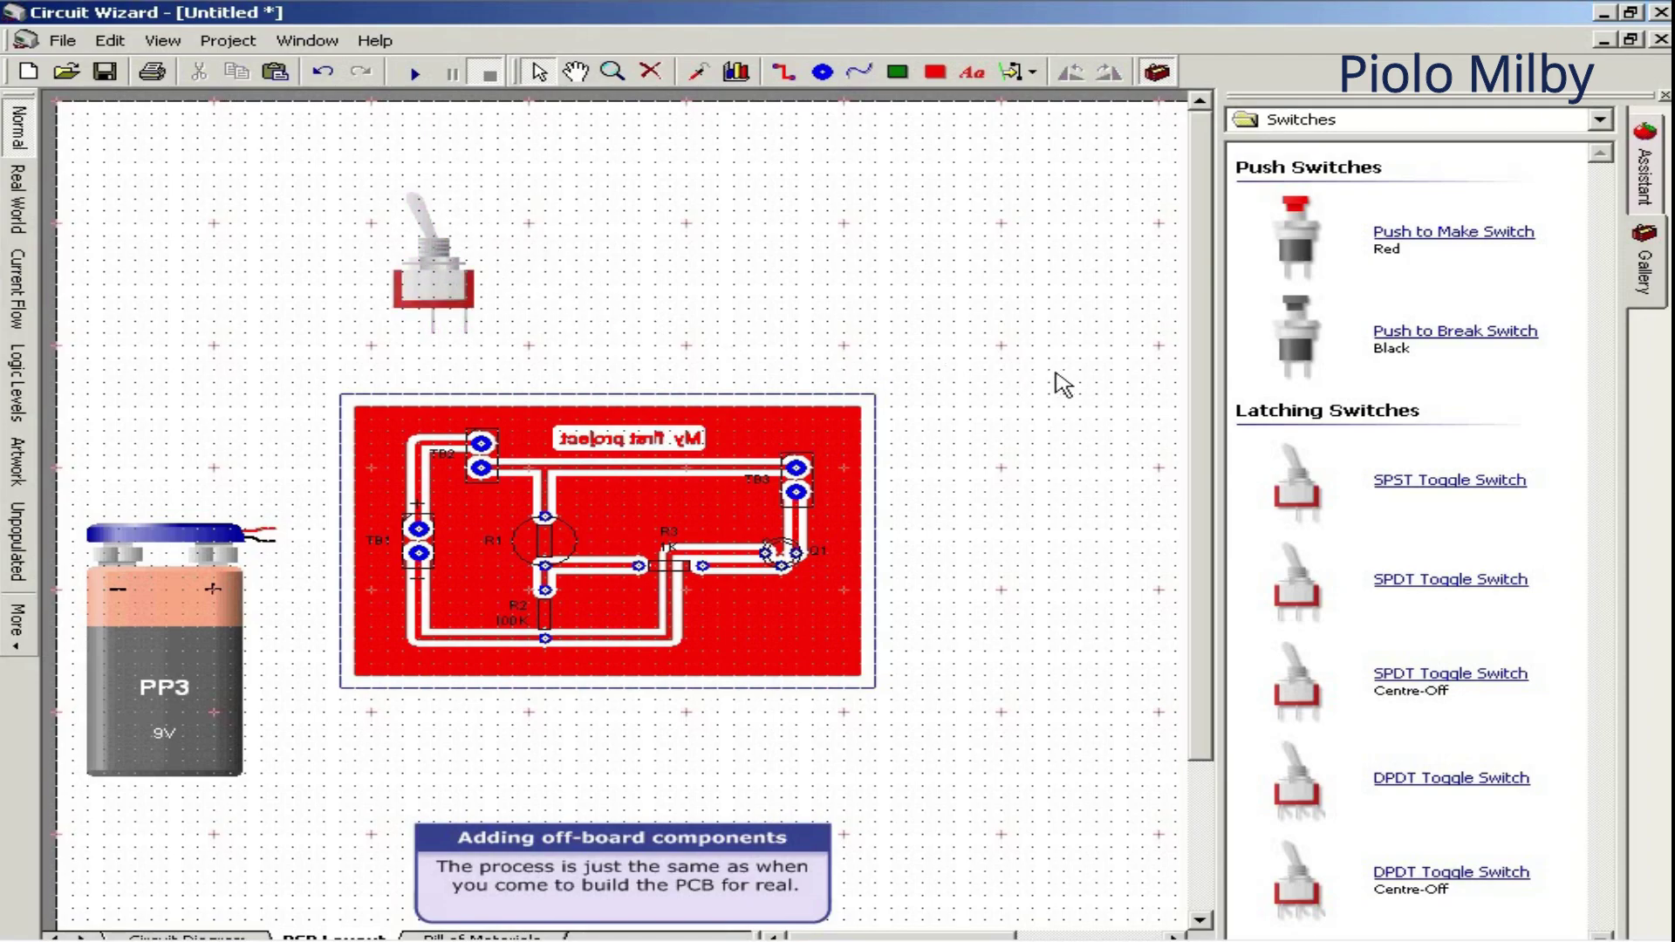
Place a horizontal signal lamp right of the board and show the Real World view.
click(1453, 125)
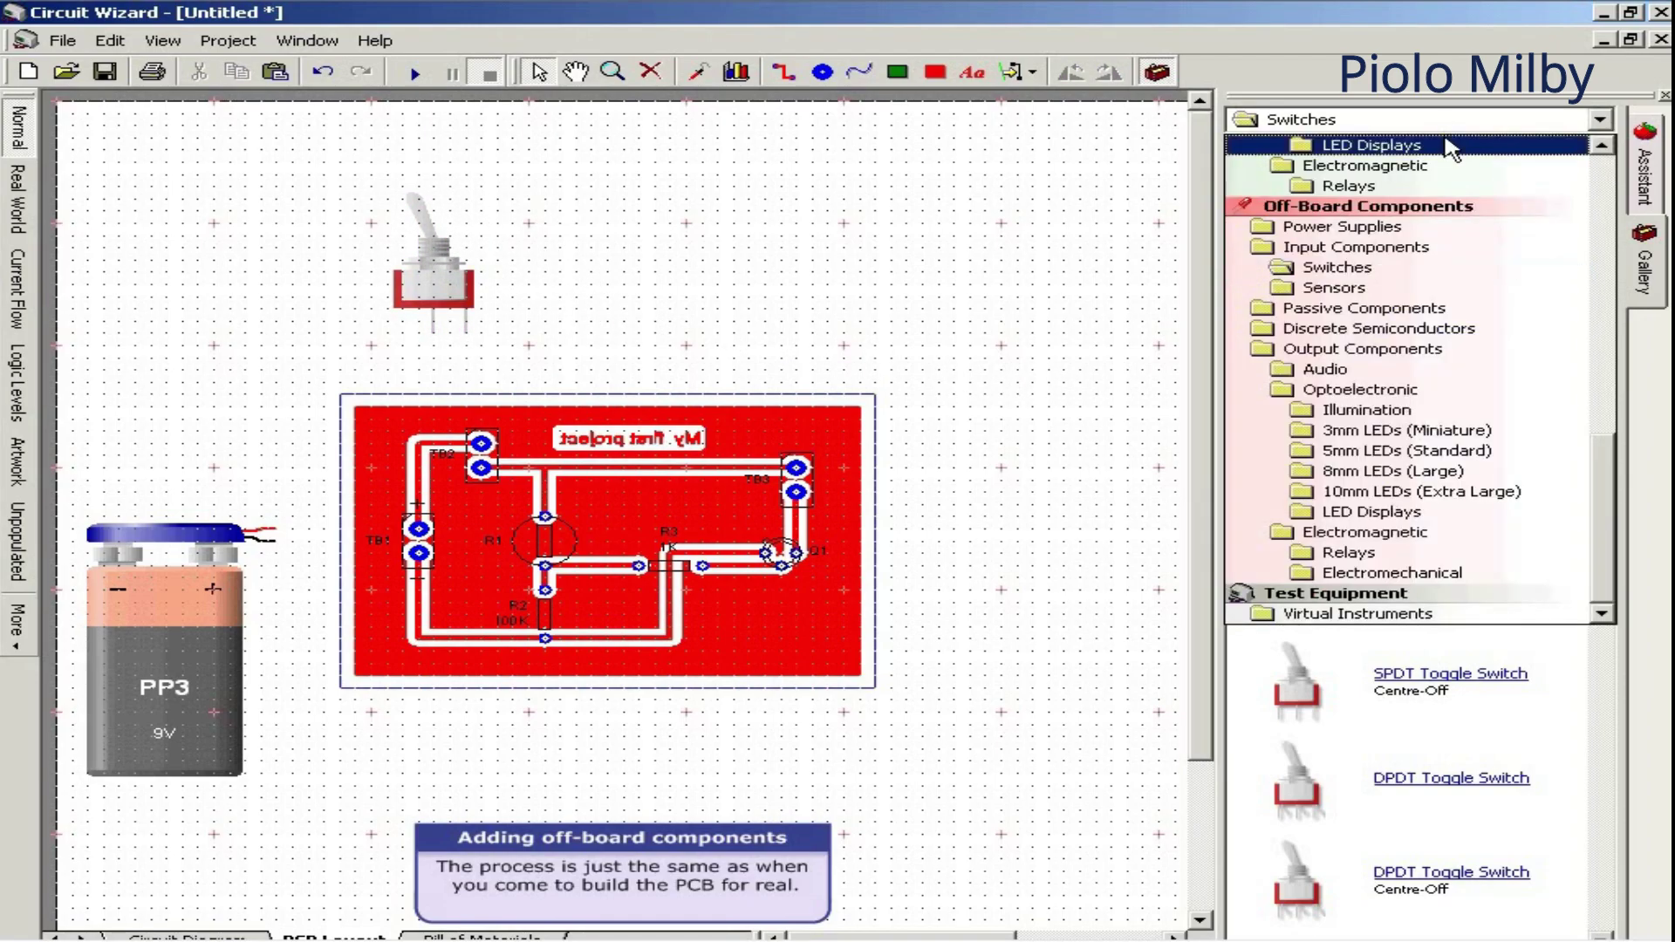
click(1362, 349)
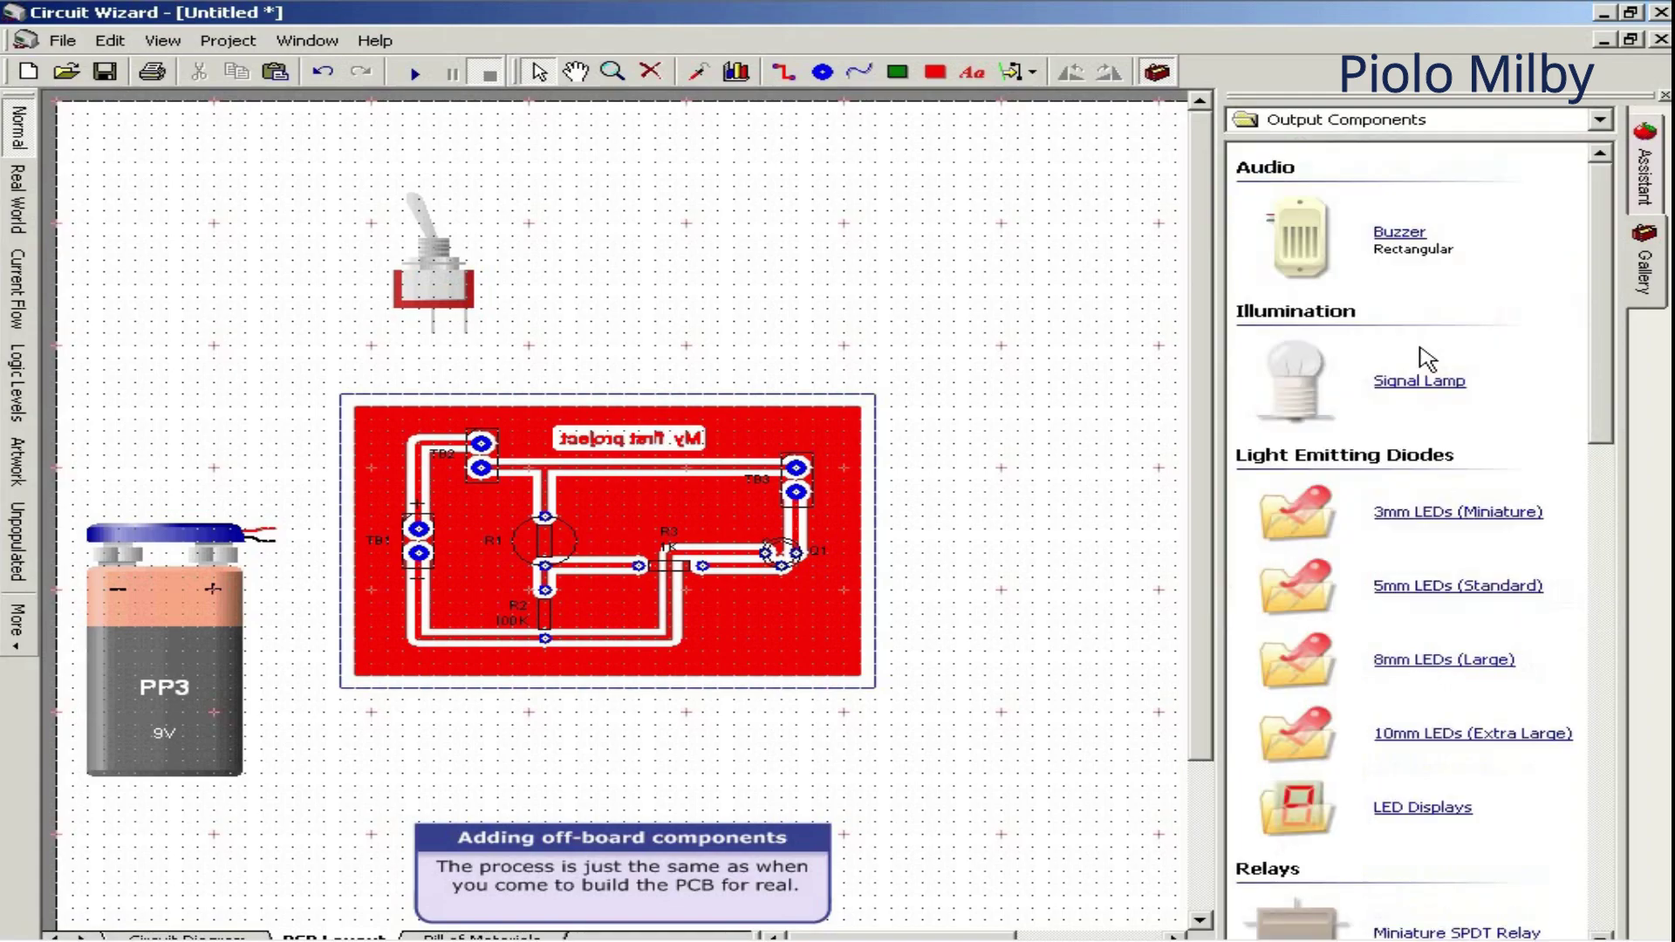
drag(1299, 383, 1030, 456)
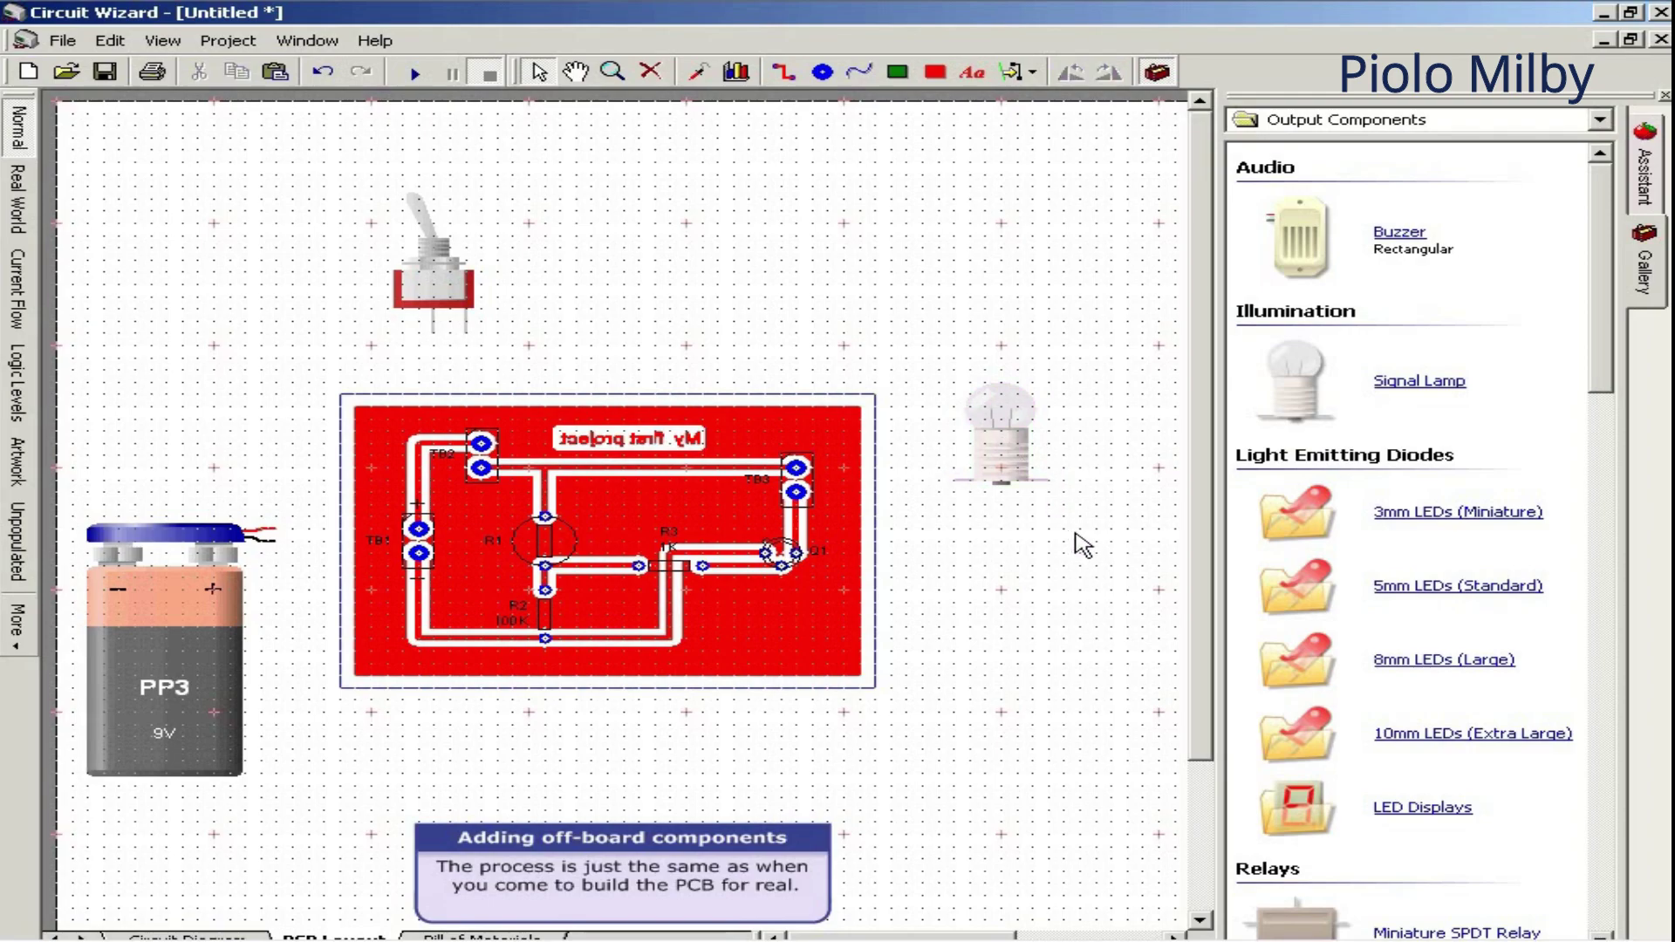
click(1028, 464)
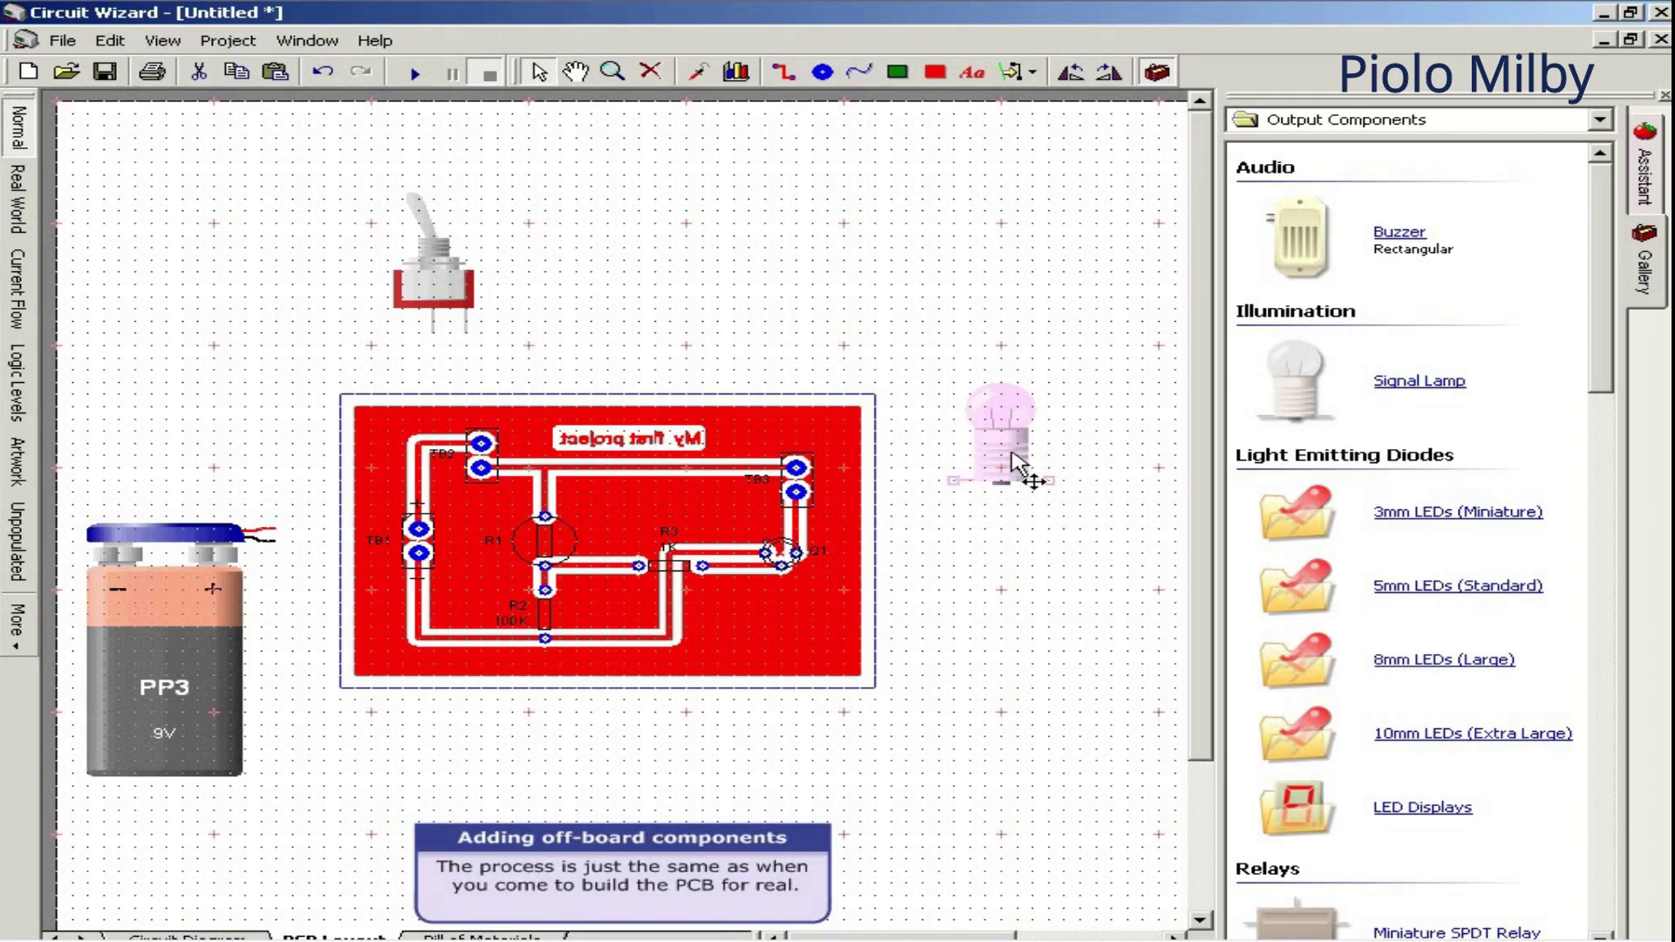
click(1109, 73)
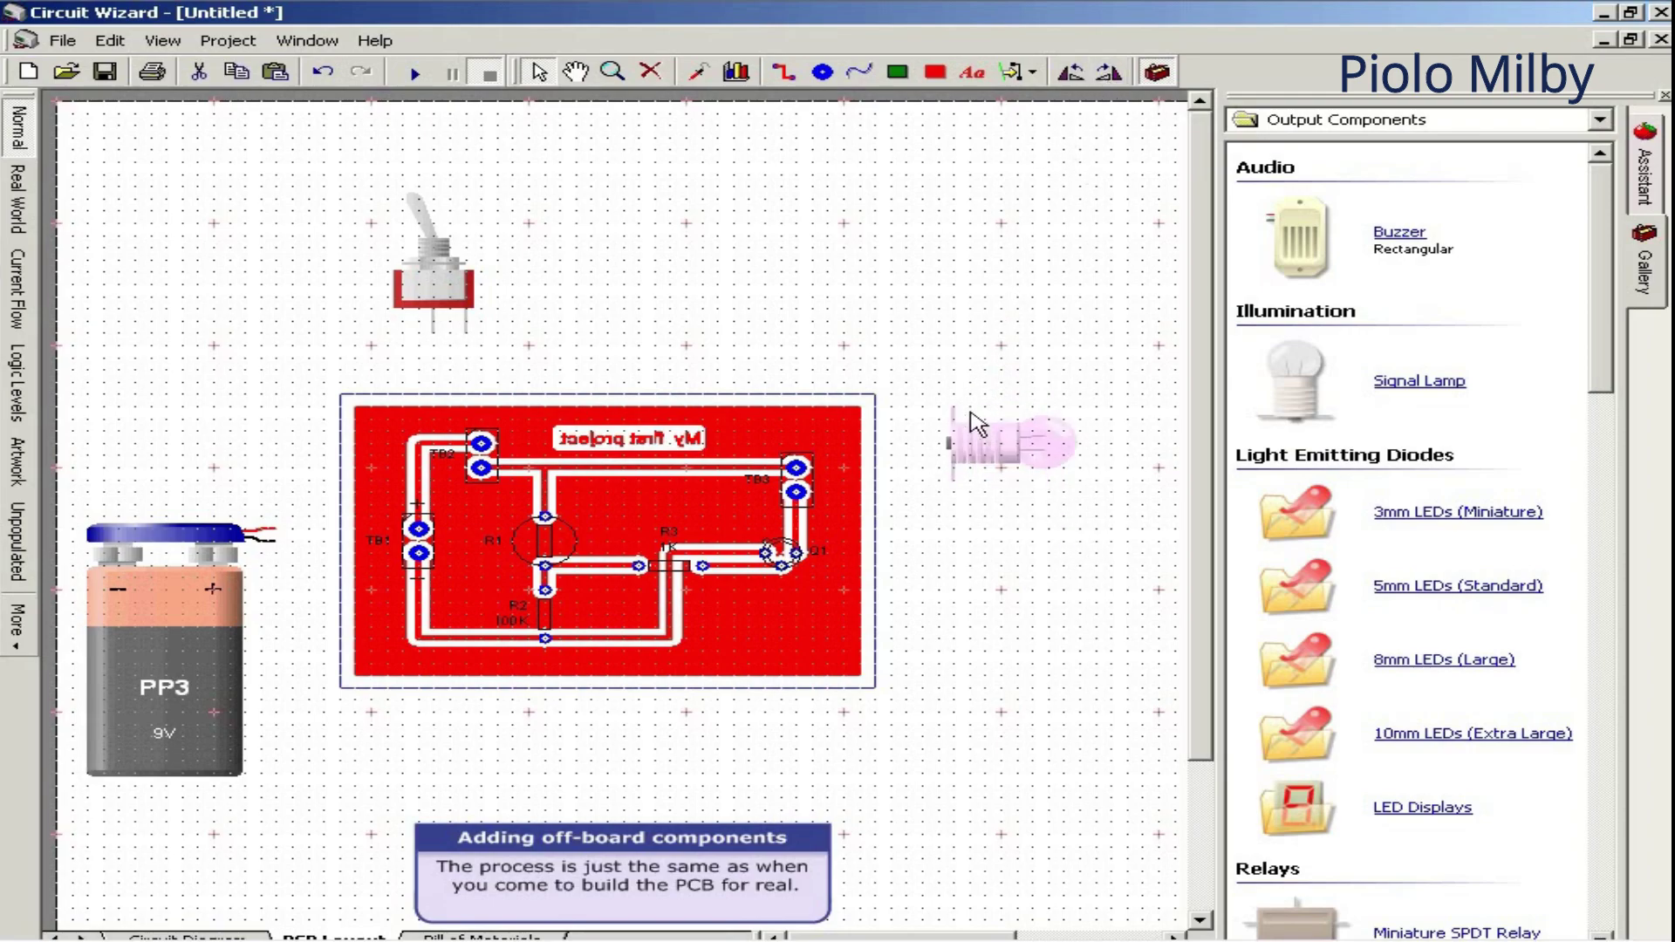
drag(1002, 458, 1001, 473)
click(1006, 524)
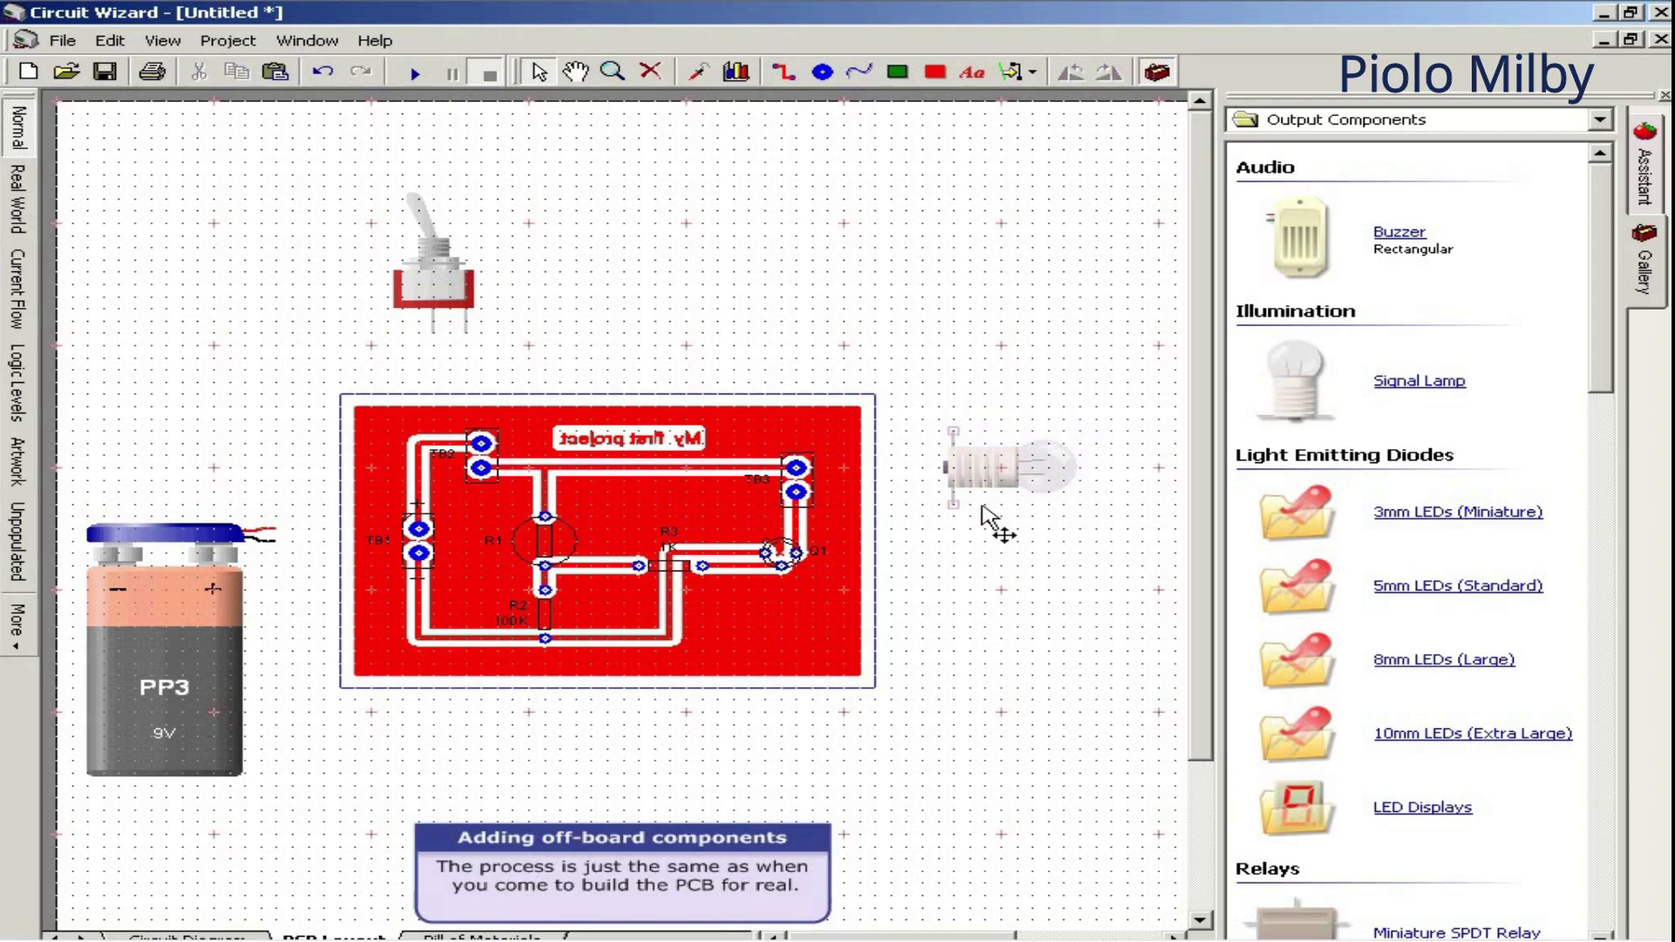
click(19, 196)
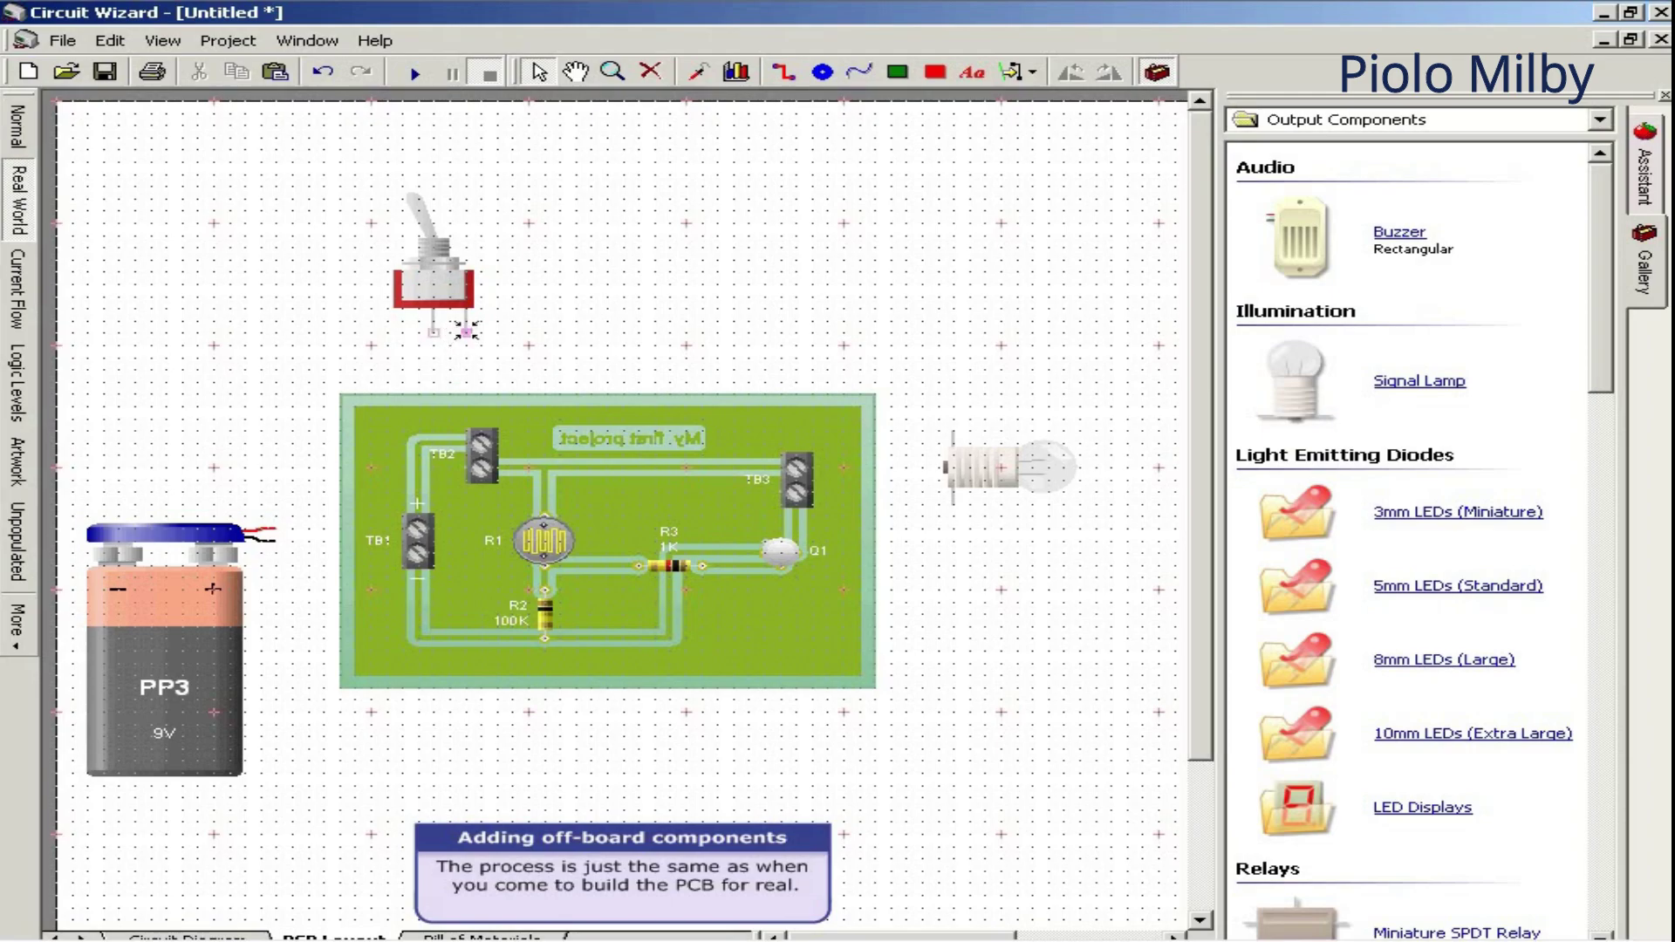
Wire both toggle switch leads to TB2 and both PP3 battery leads to TB1.
click(482, 446)
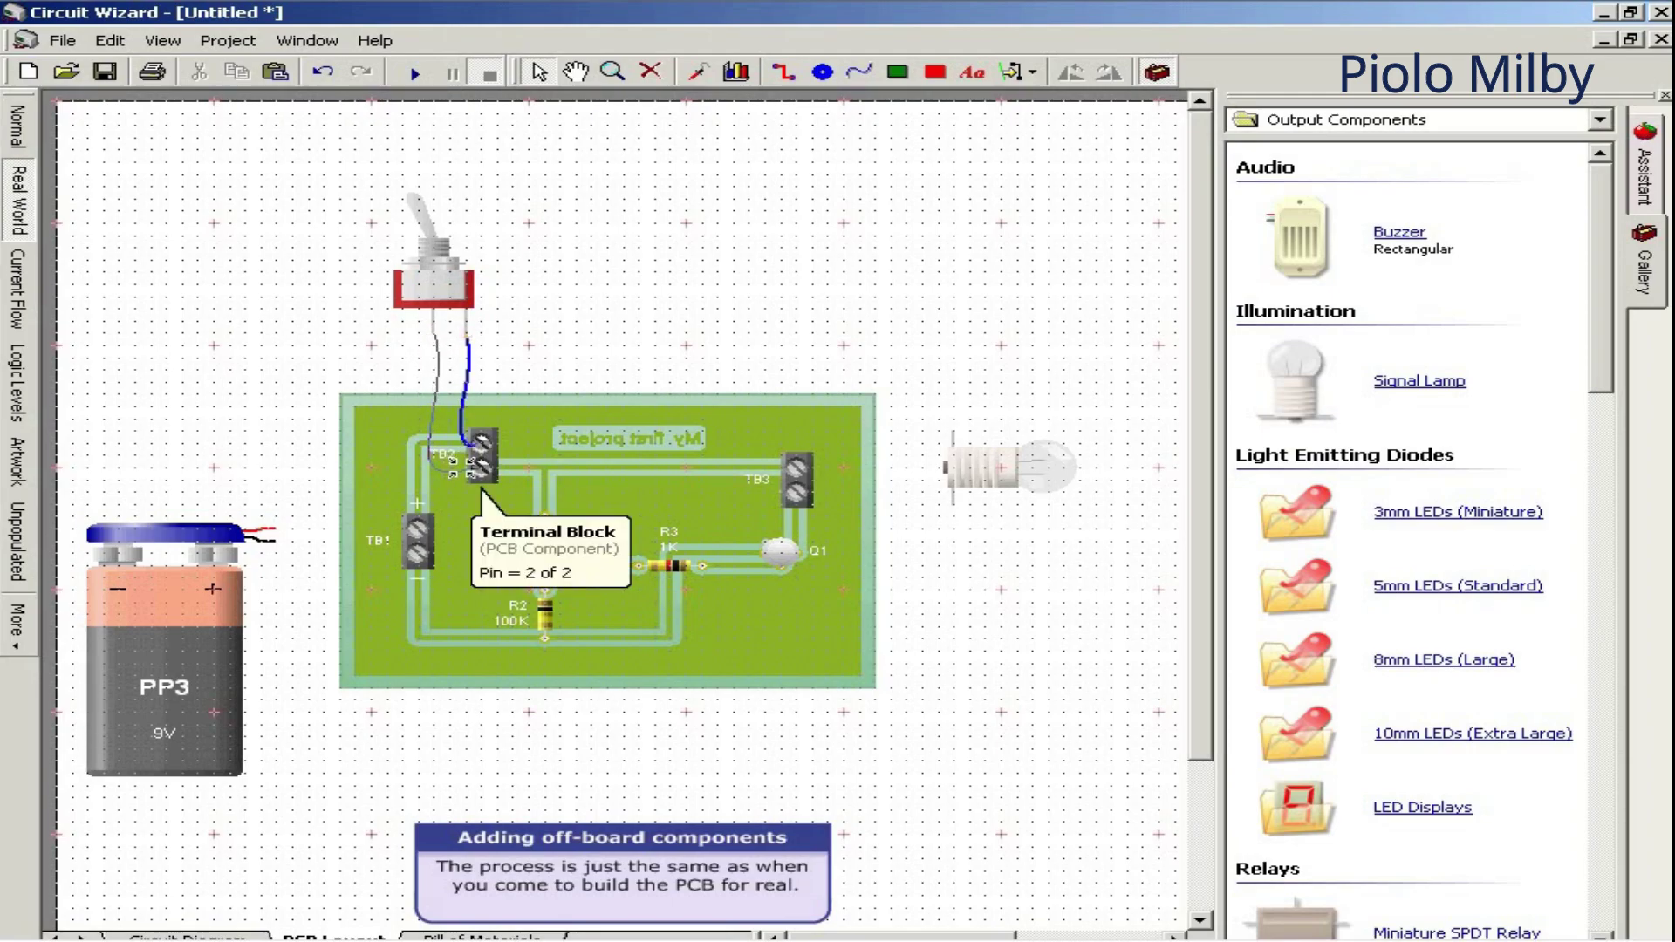
click(482, 474)
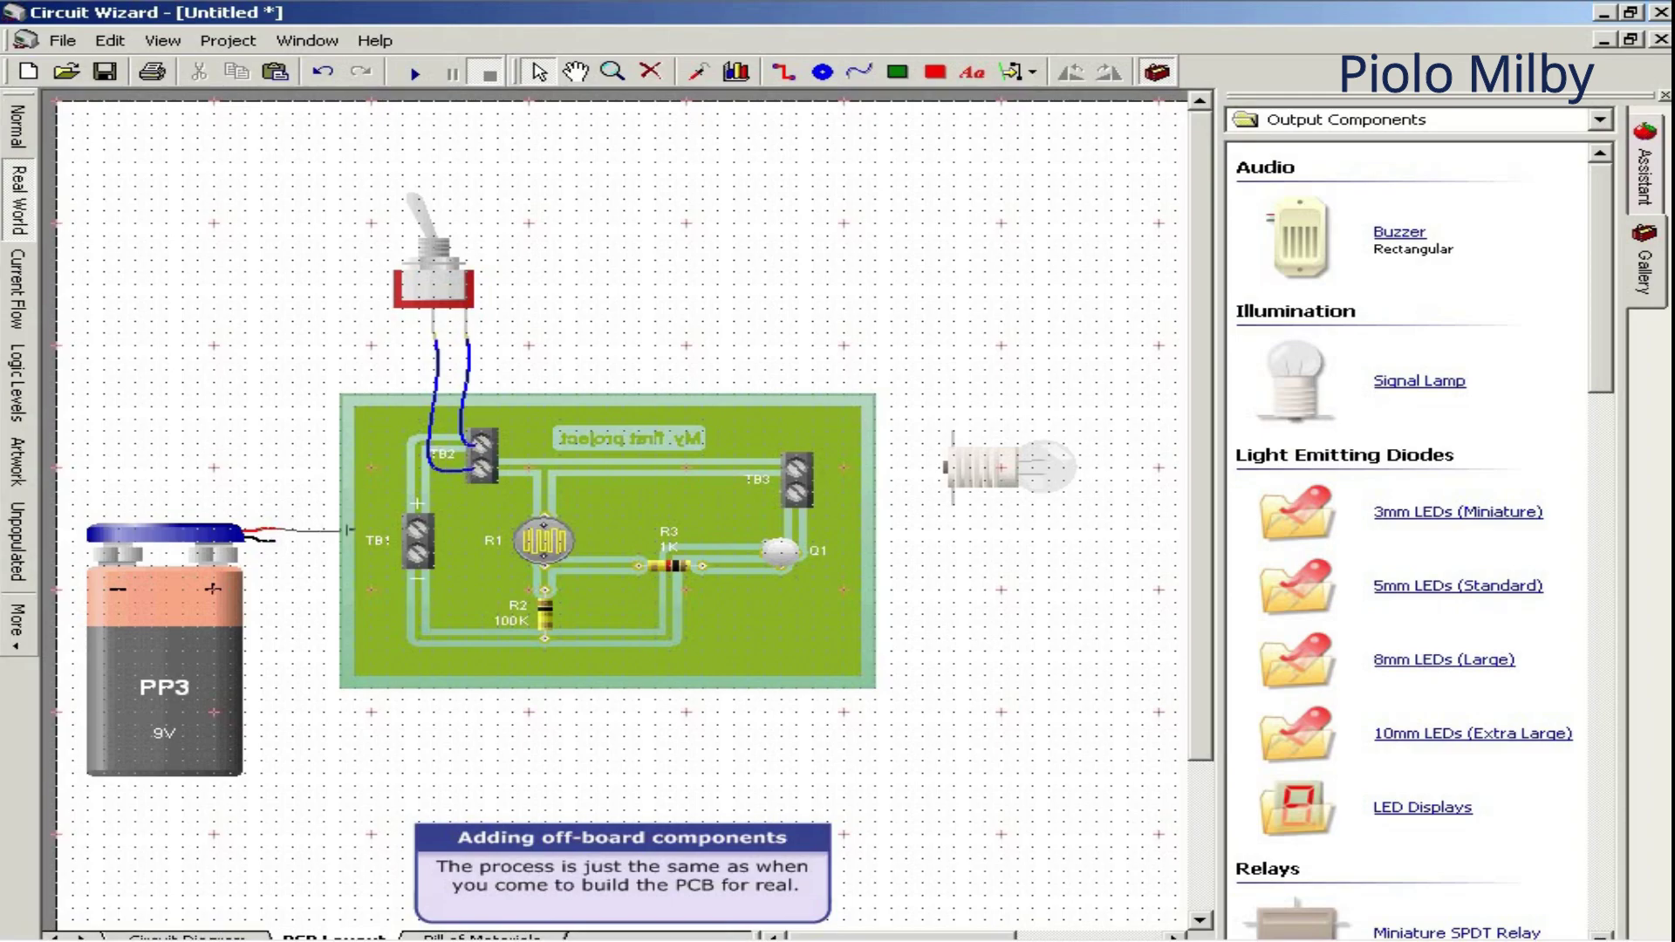
click(416, 526)
click(268, 540)
click(416, 552)
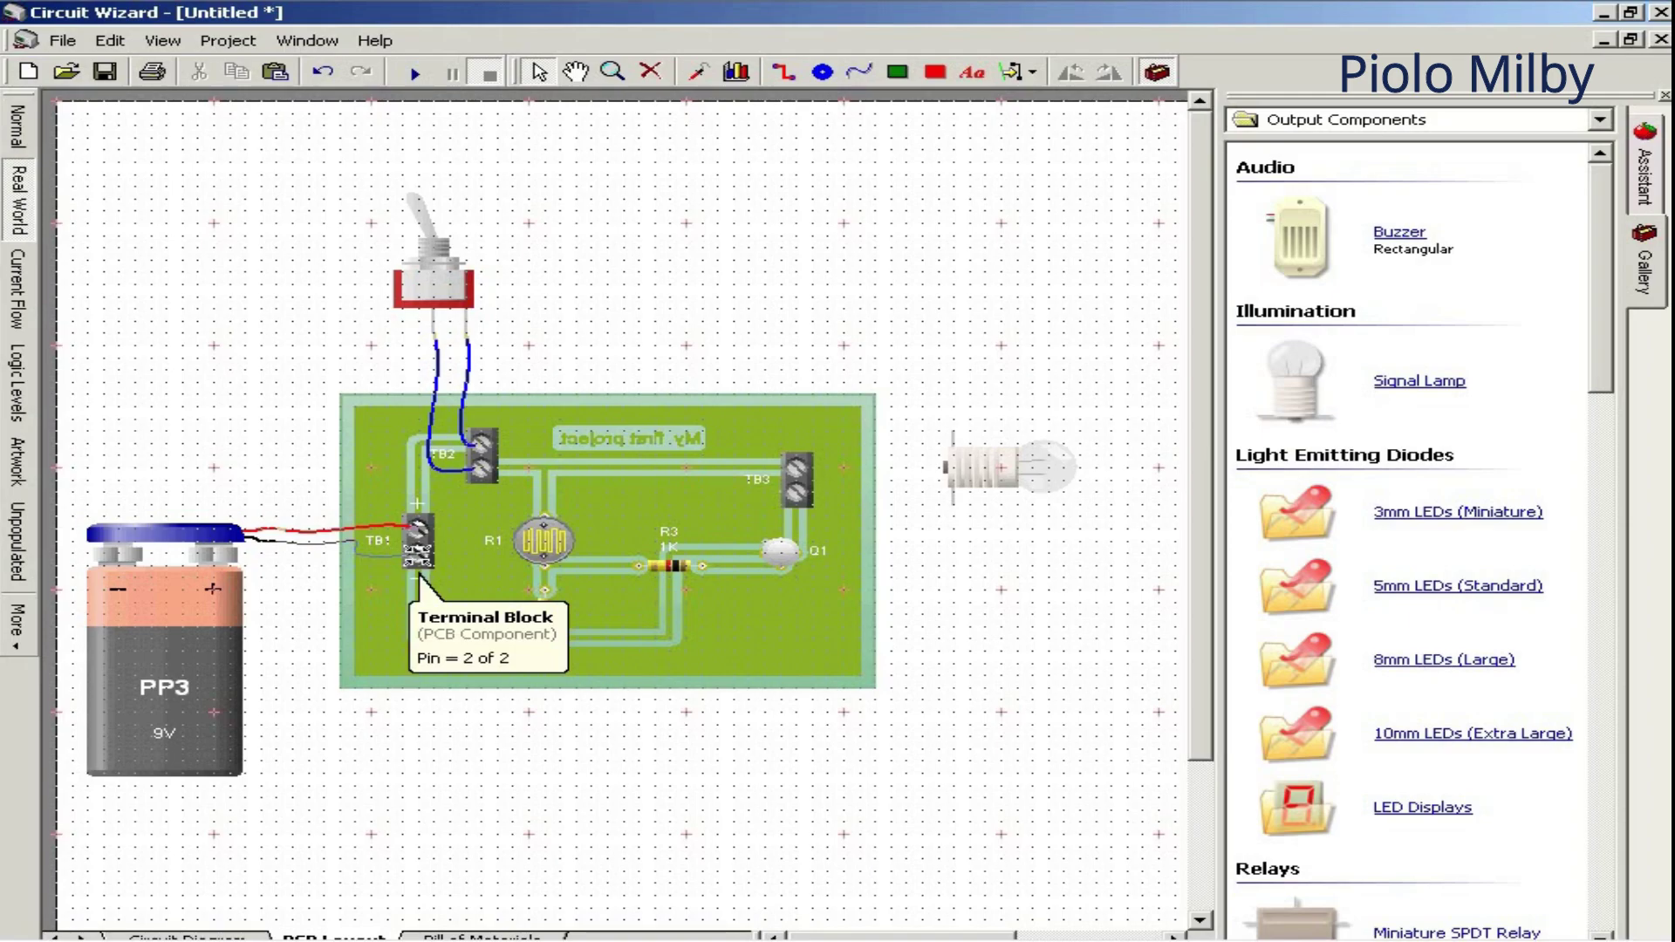
click(419, 557)
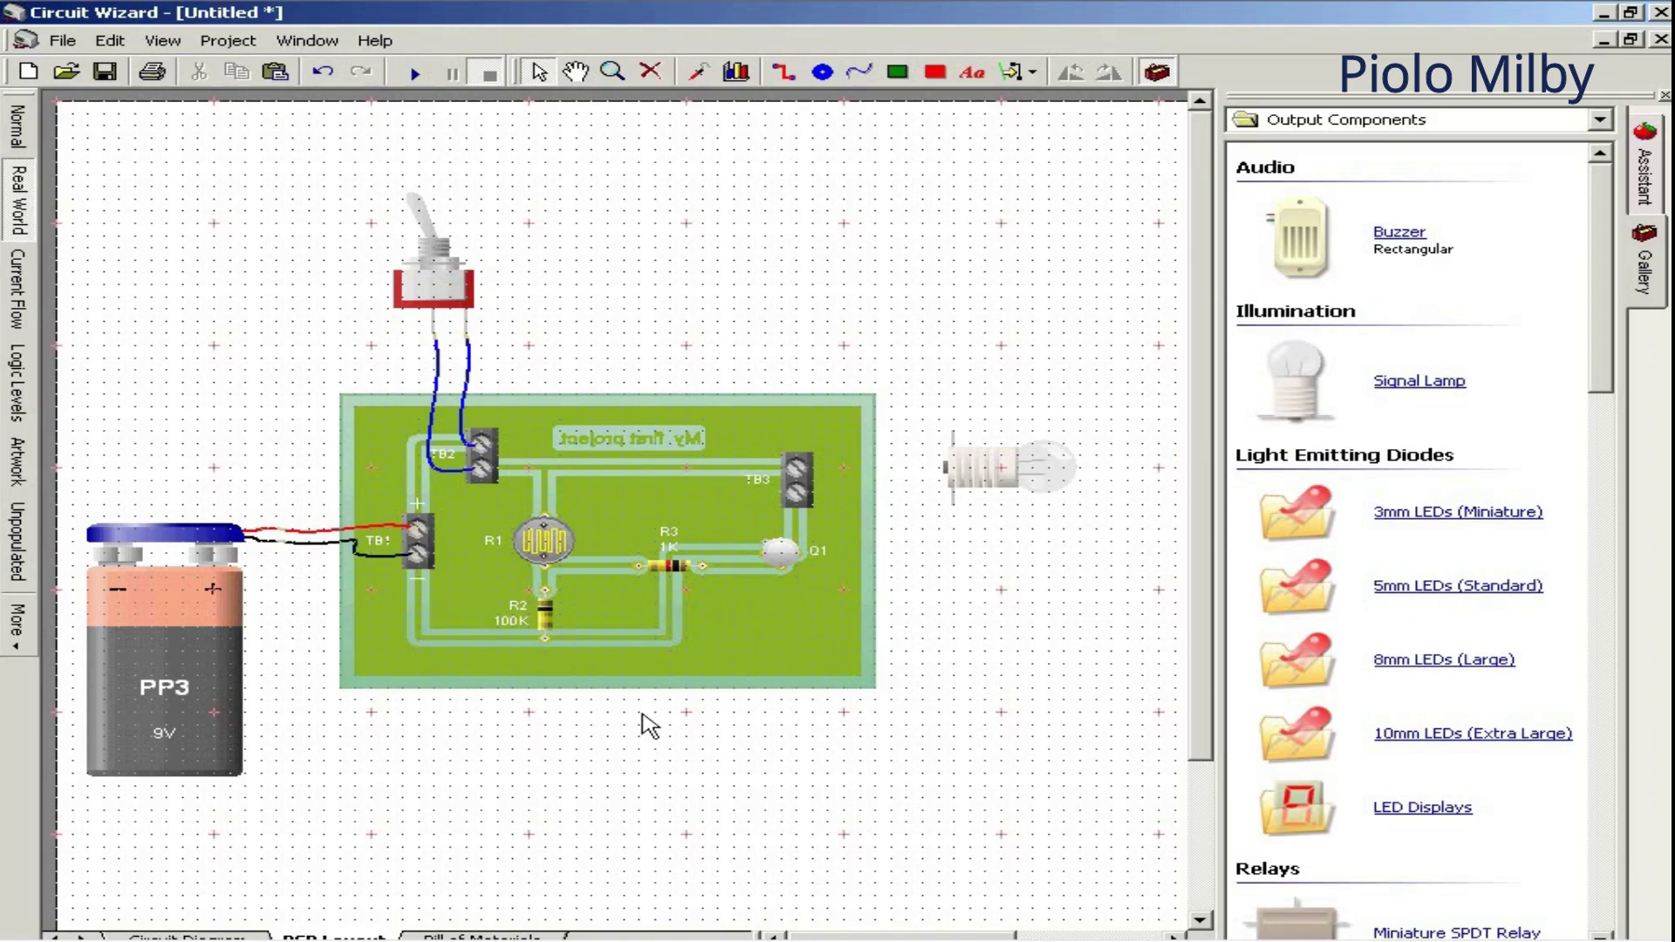
Wire both signal lamp leads to terminal block TB3.
click(994, 484)
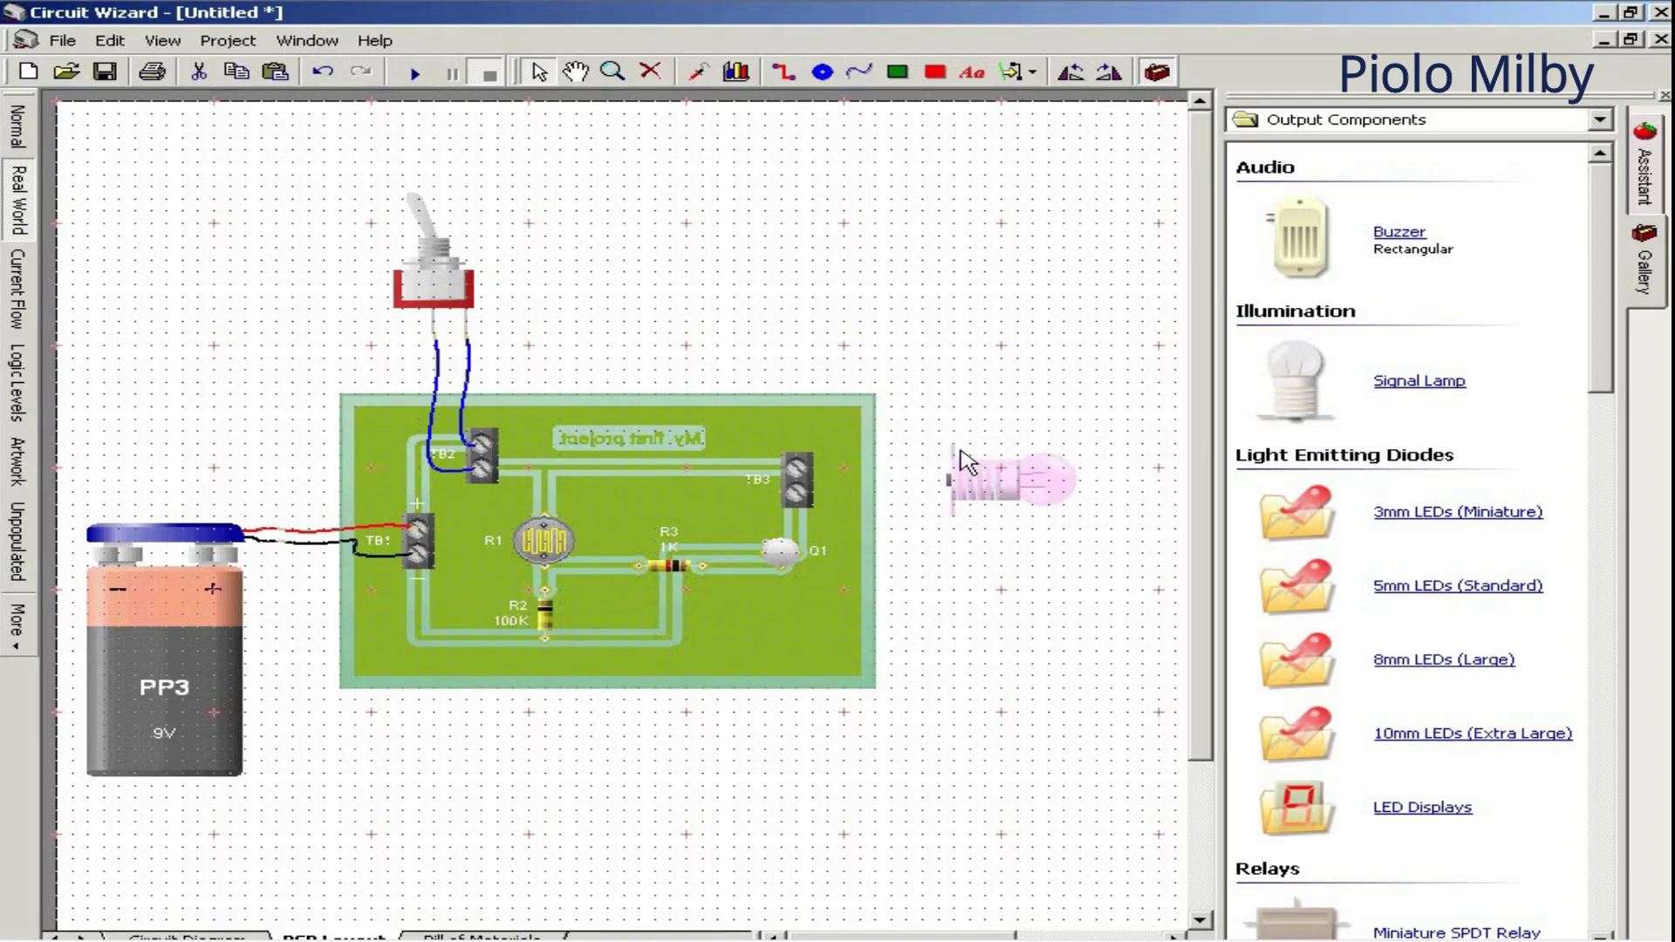
click(797, 462)
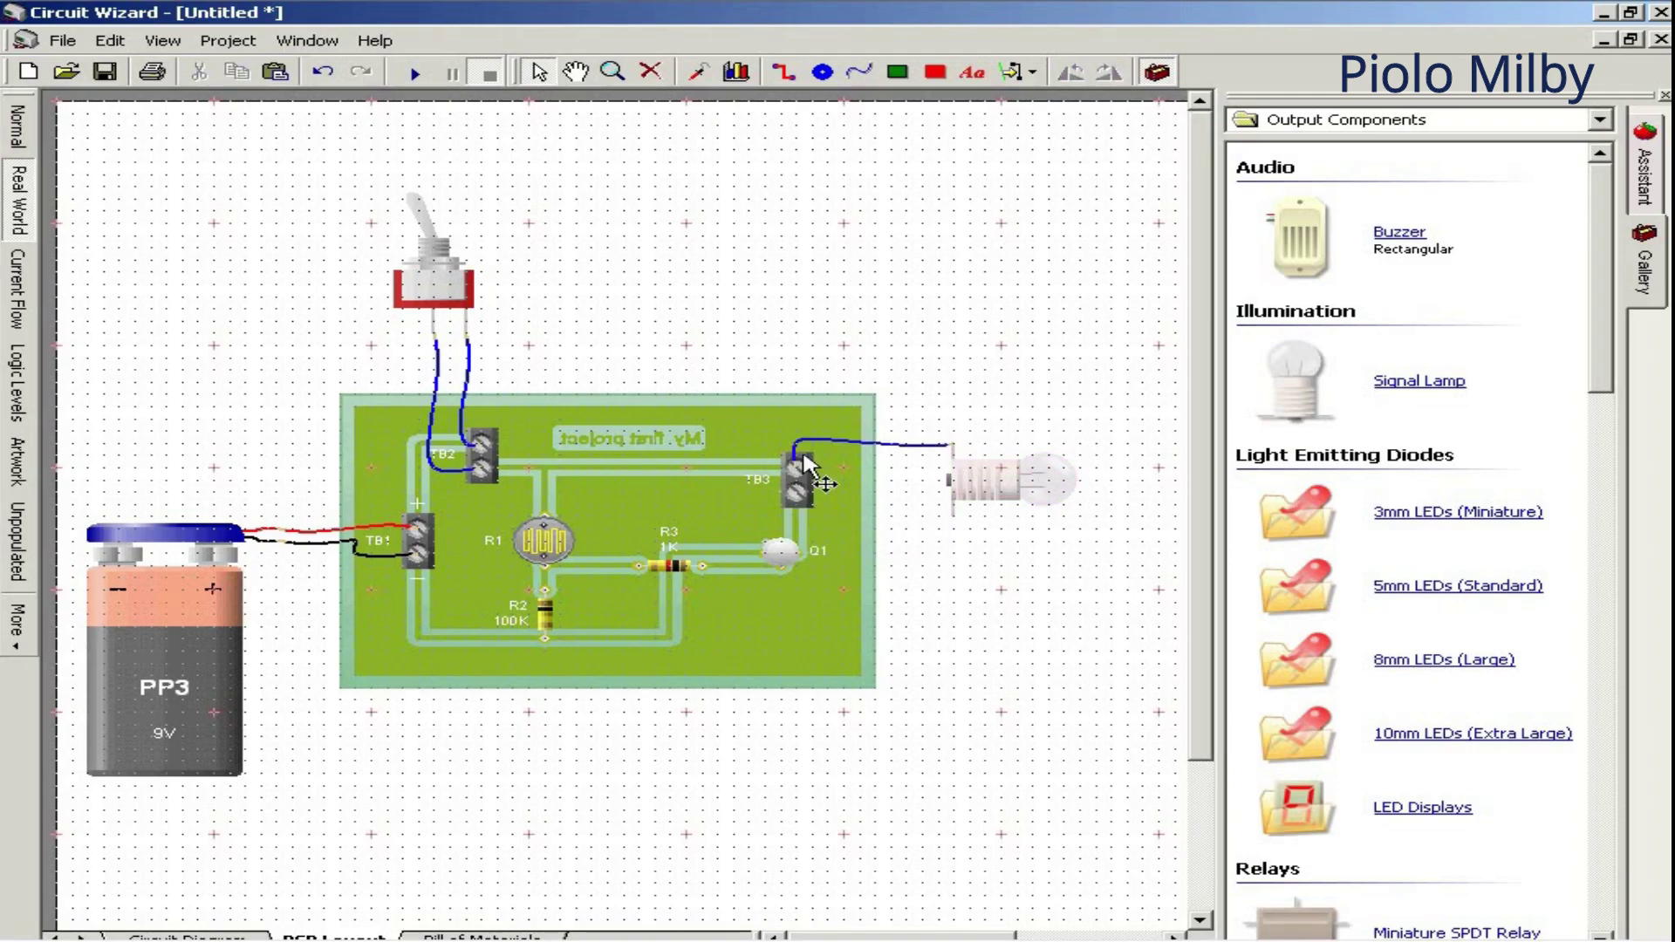
click(949, 518)
click(801, 499)
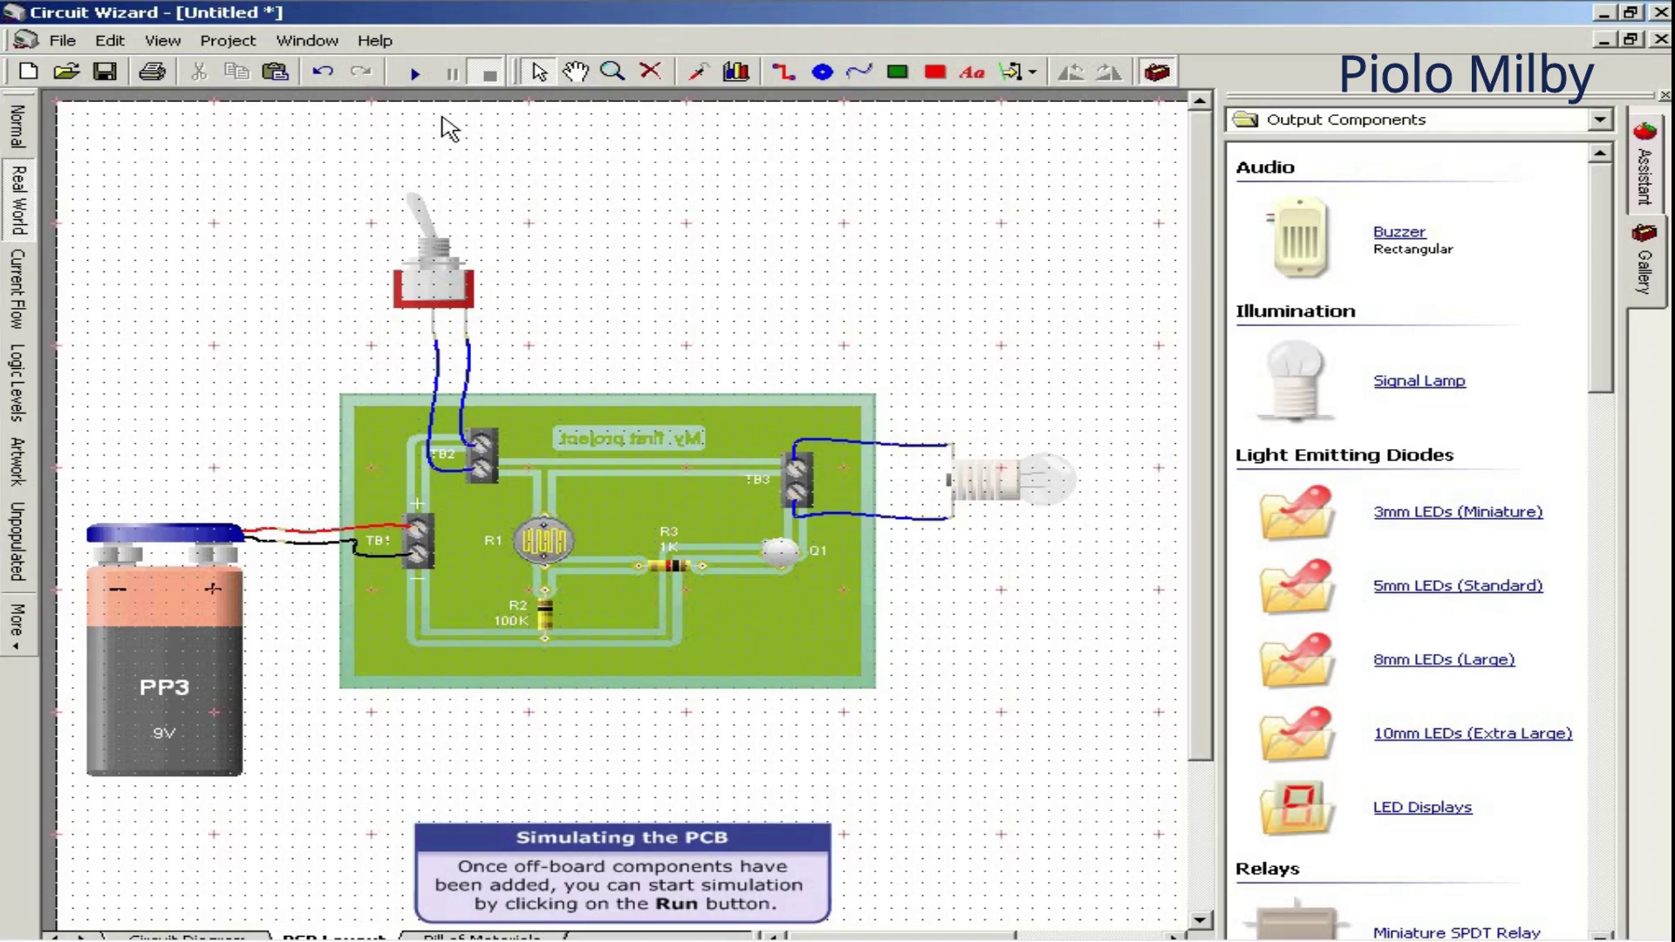
Run the simulation, raise the light level on sensor R1, and switch on.
click(413, 72)
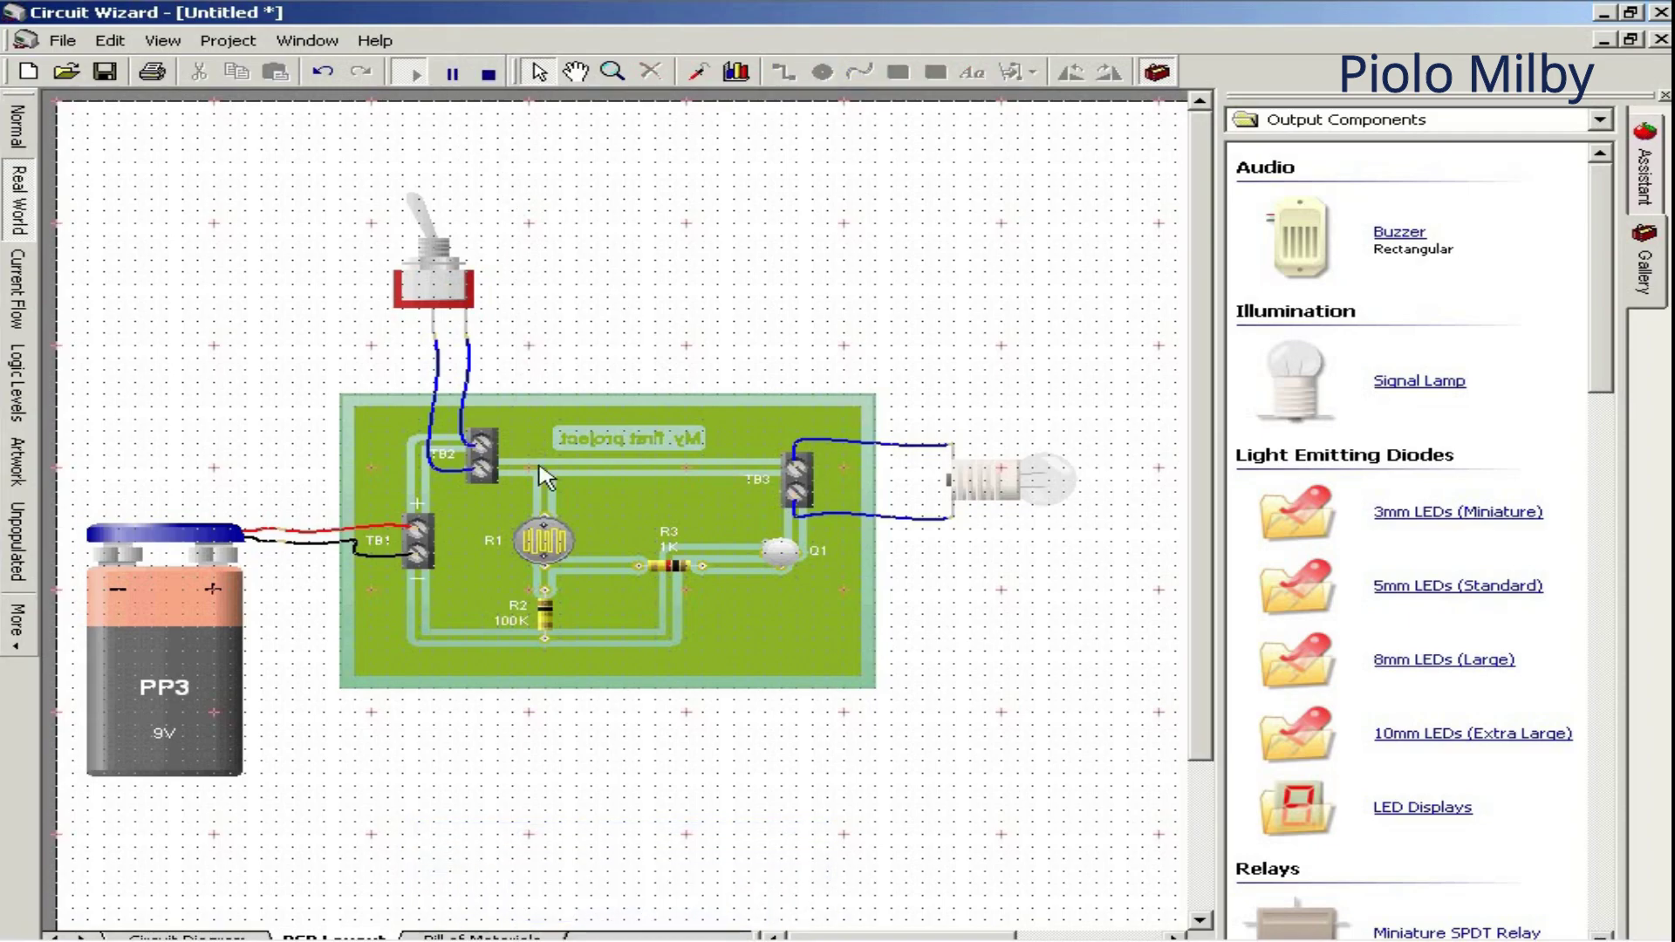
click(543, 540)
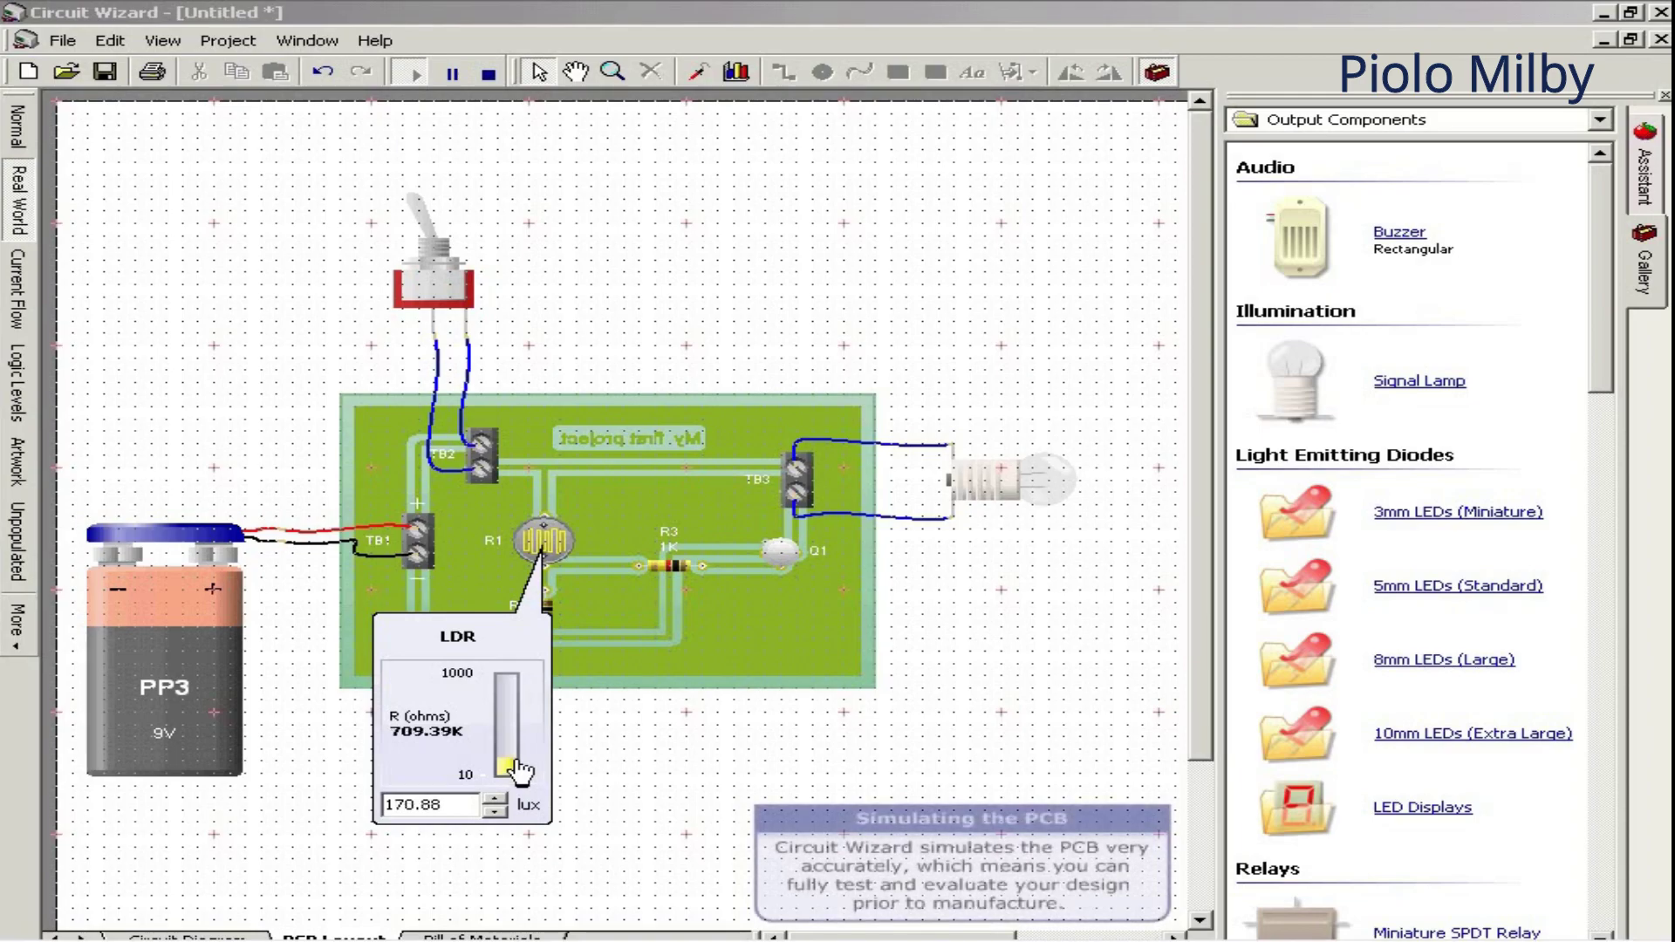
drag(508, 767, 508, 681)
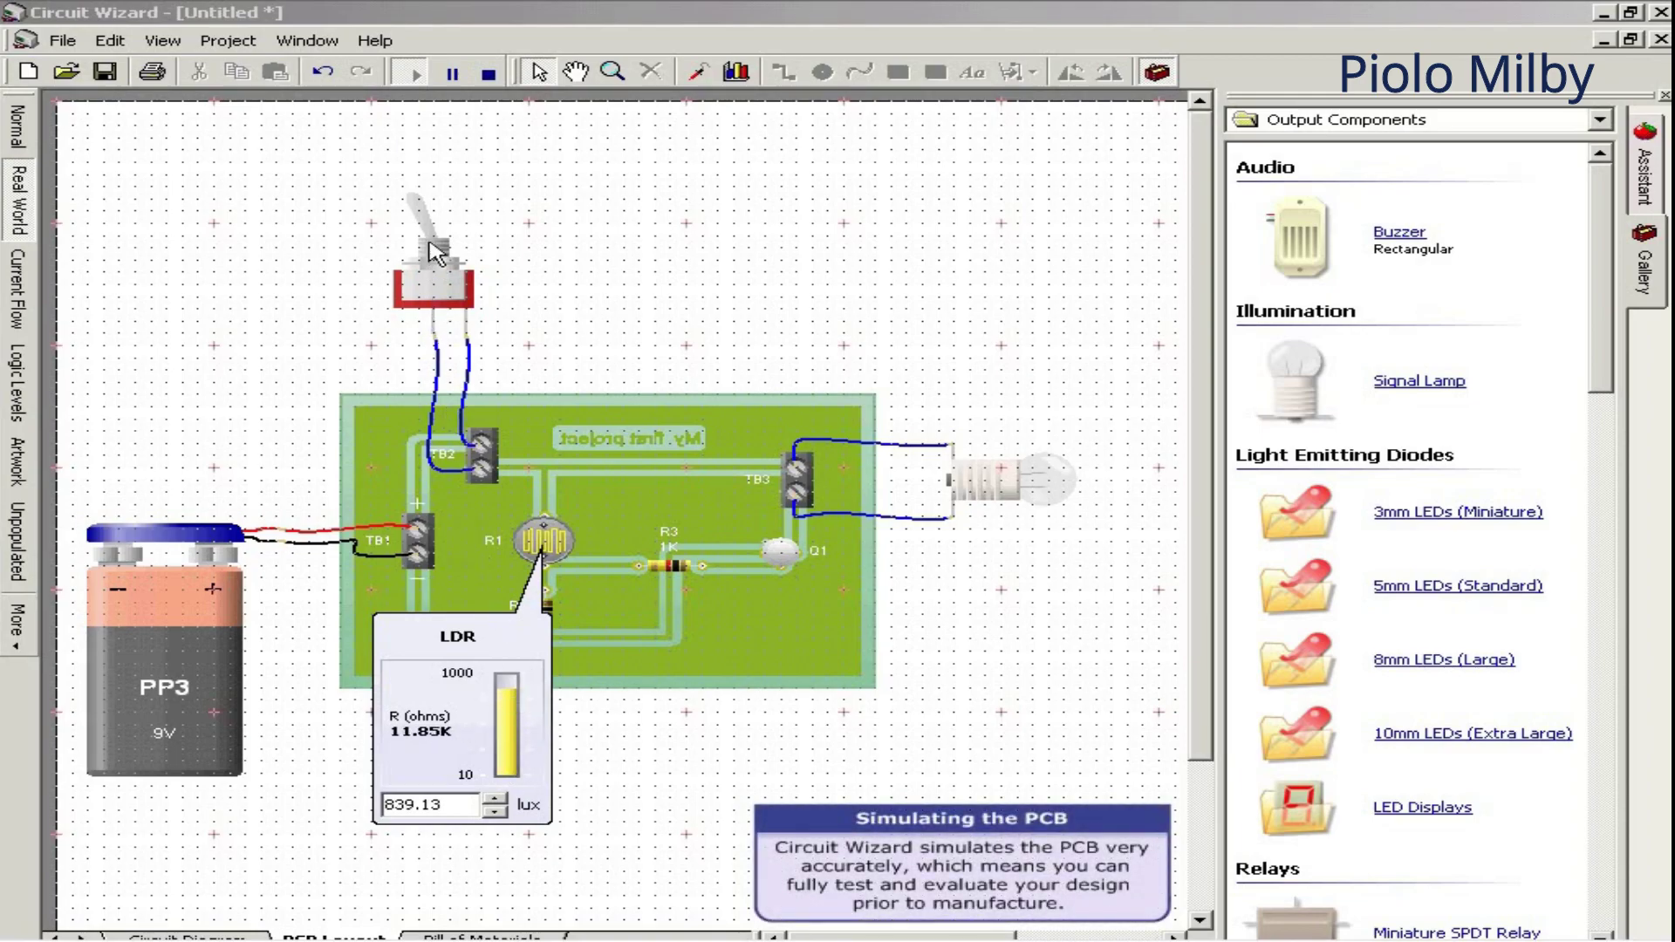
click(436, 250)
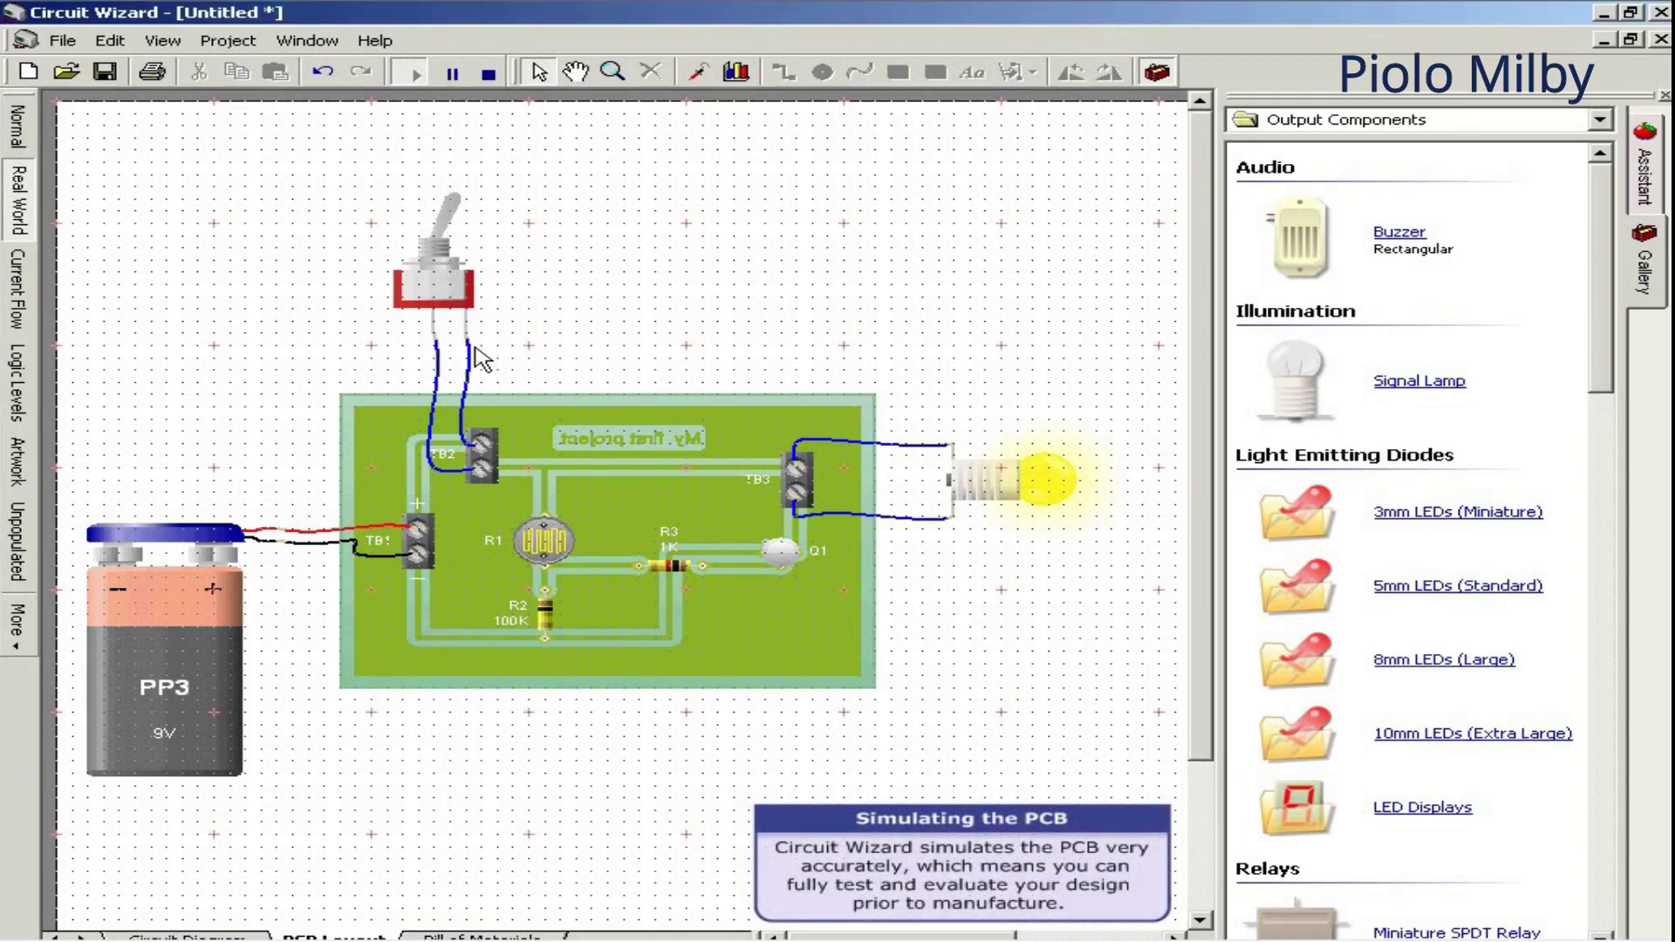
Lower the light level on sensor R1, then turn the toggle switch off.
click(544, 540)
mouse_move(508, 686)
mouse_down()
mouse_move(513, 766)
mouse_move(521, 693)
mouse_up()
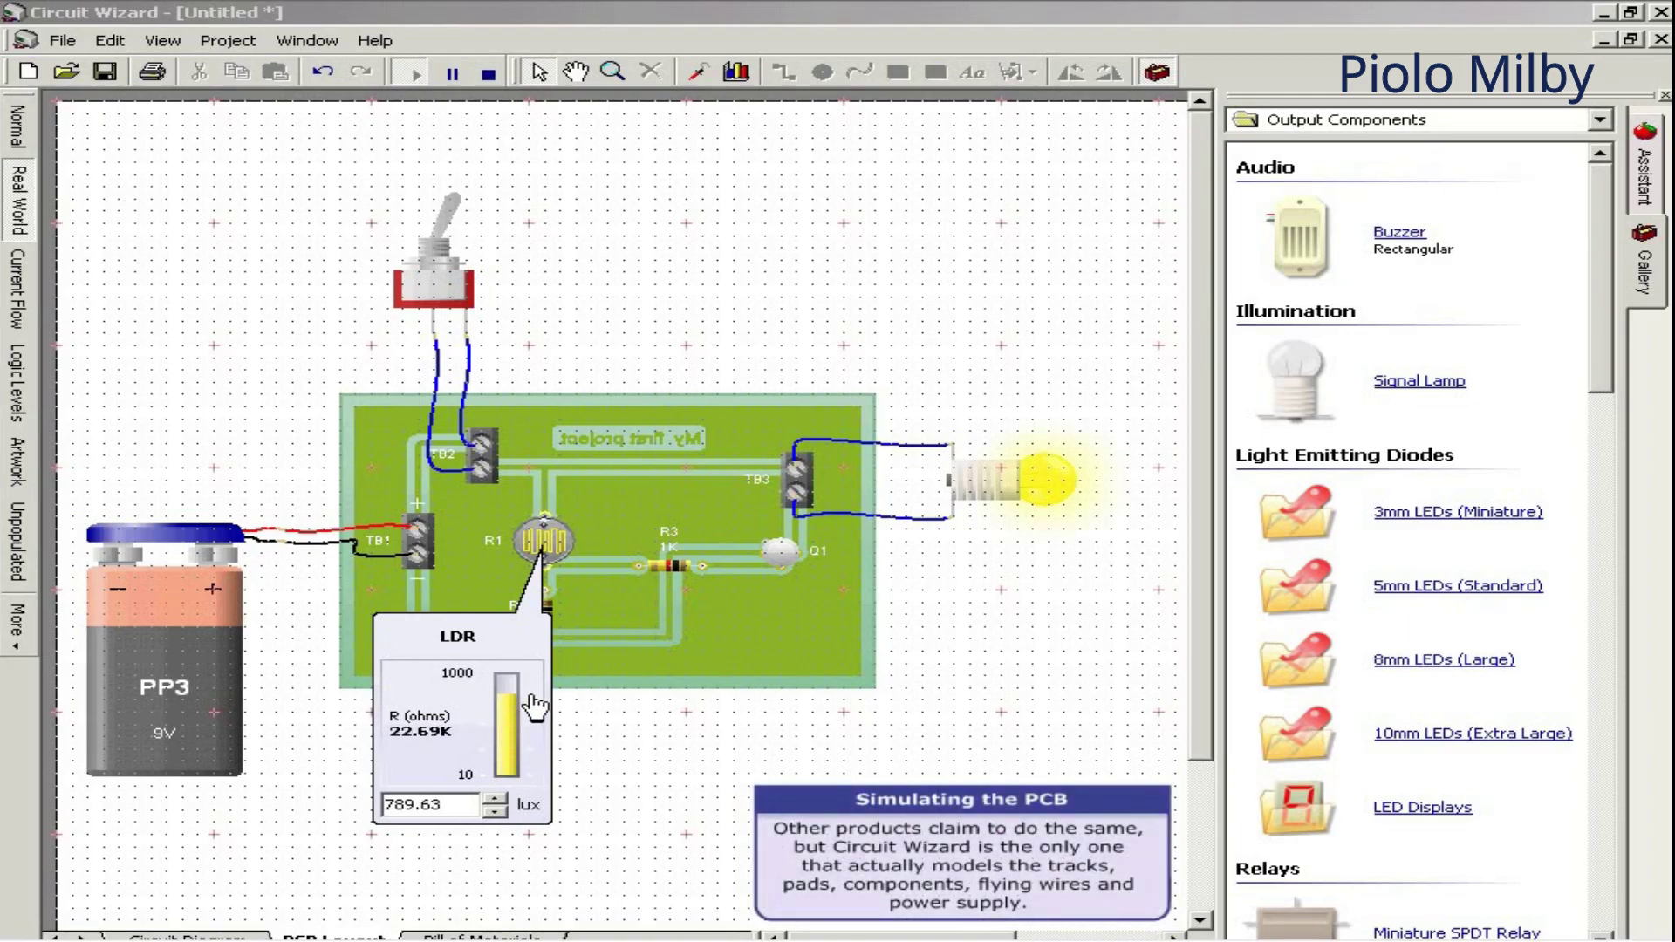
click(834, 367)
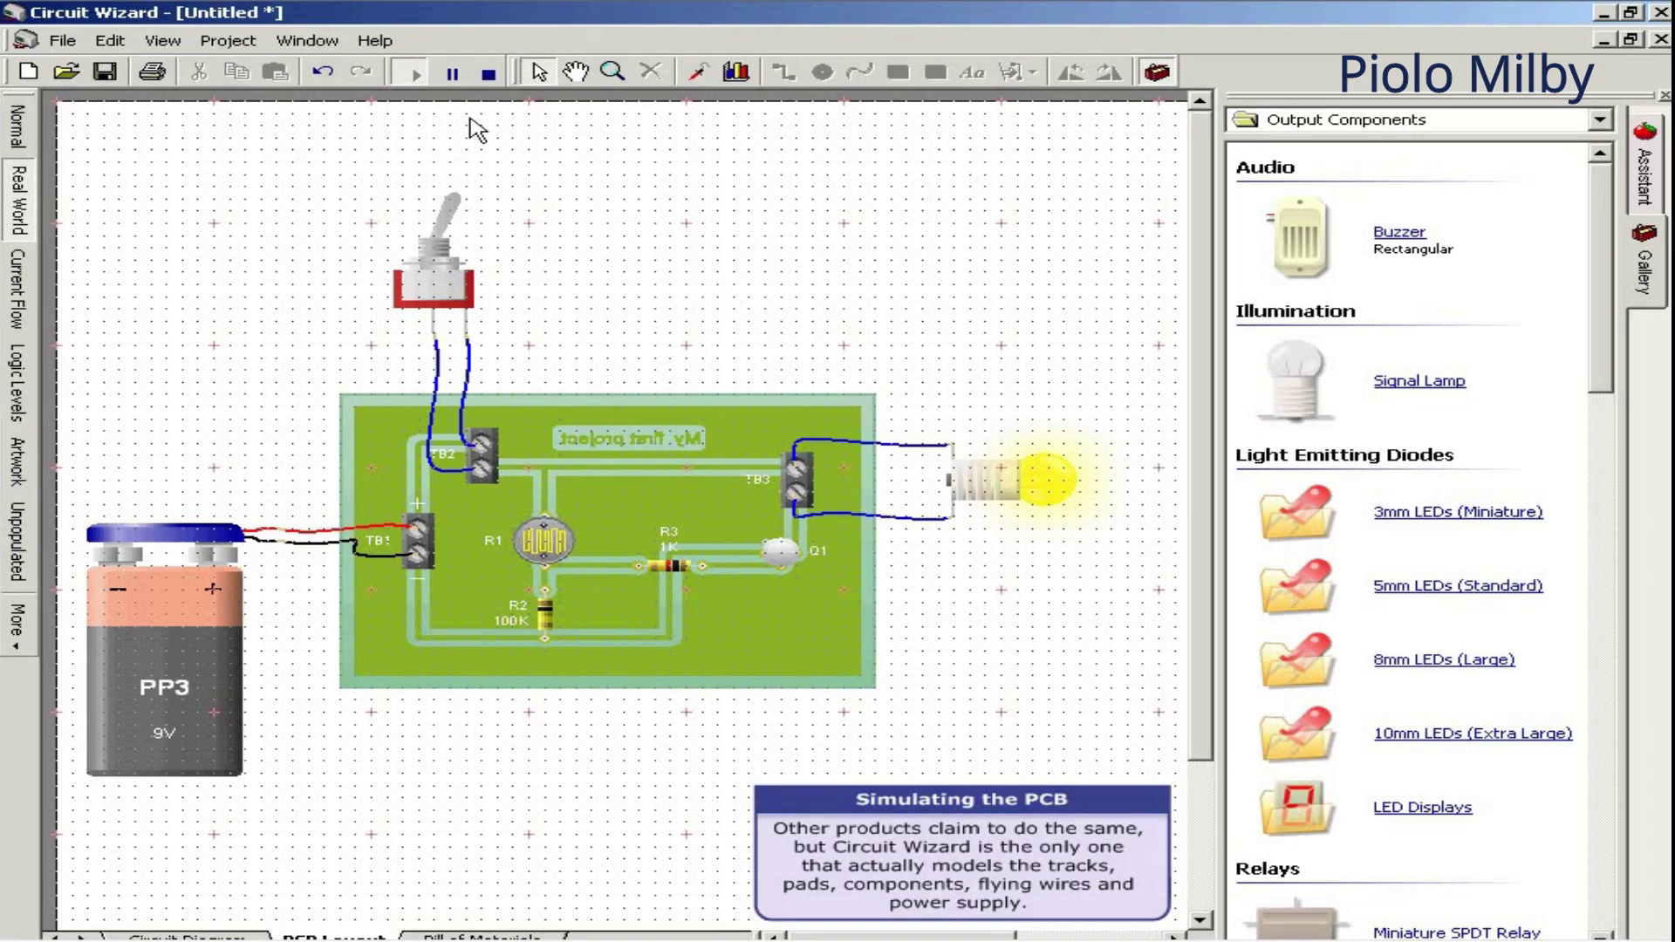
click(450, 208)
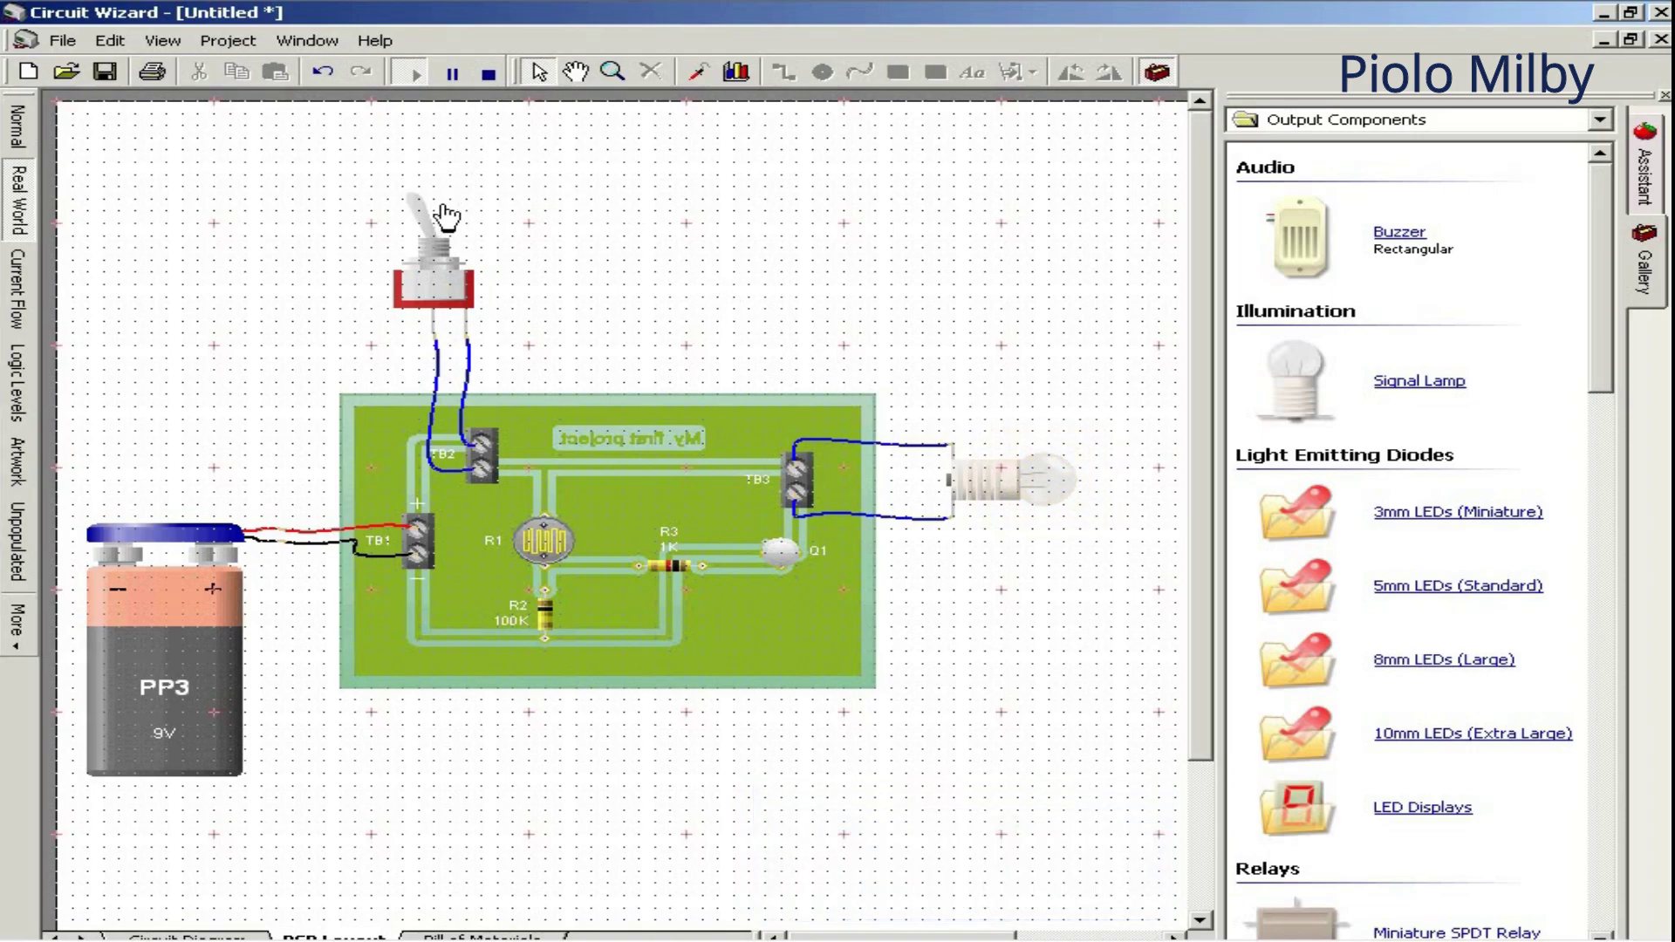